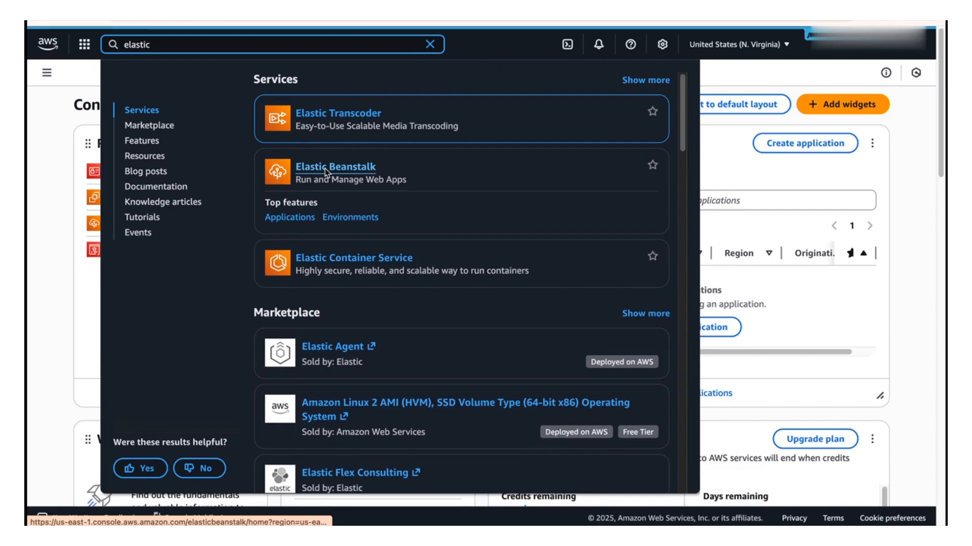
Open Elastic Beanstalk and begin creating a new application
left_click(324, 171)
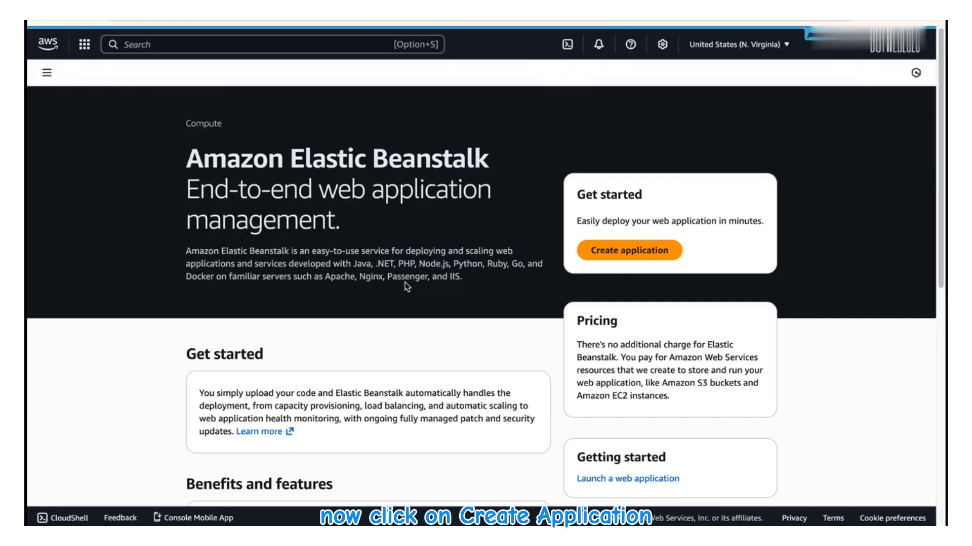
left_click(627, 256)
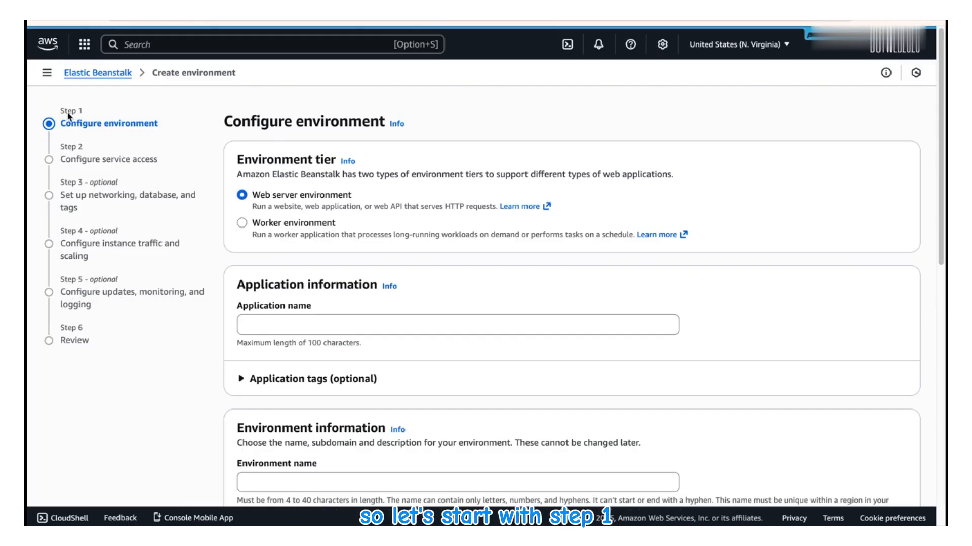
Name the application my-scale-demo
scroll(393, 104, "down", 1)
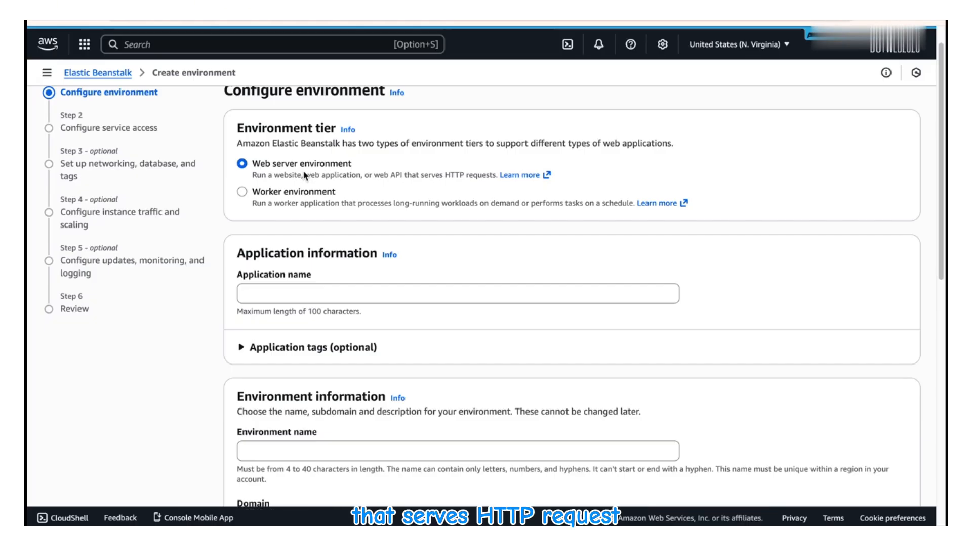
left_click(300, 294)
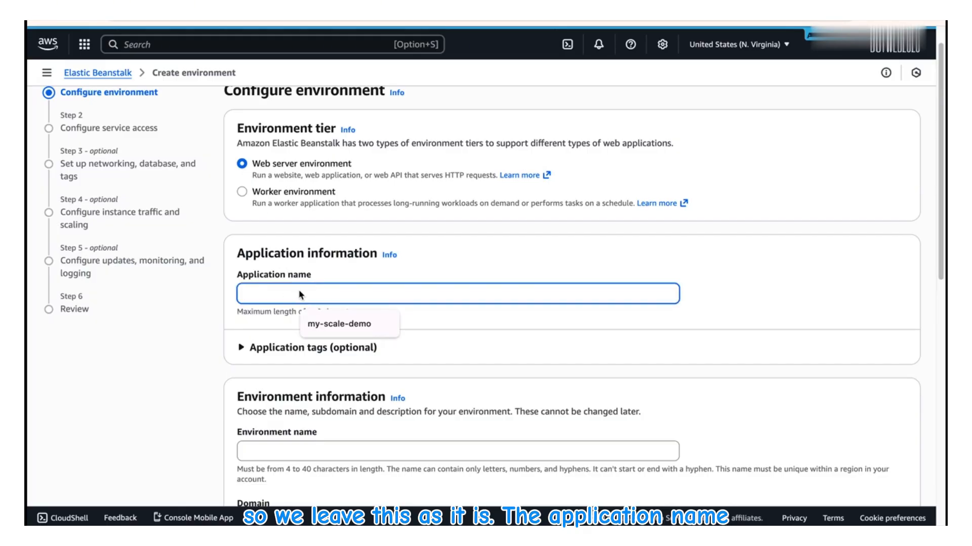
type("my-")
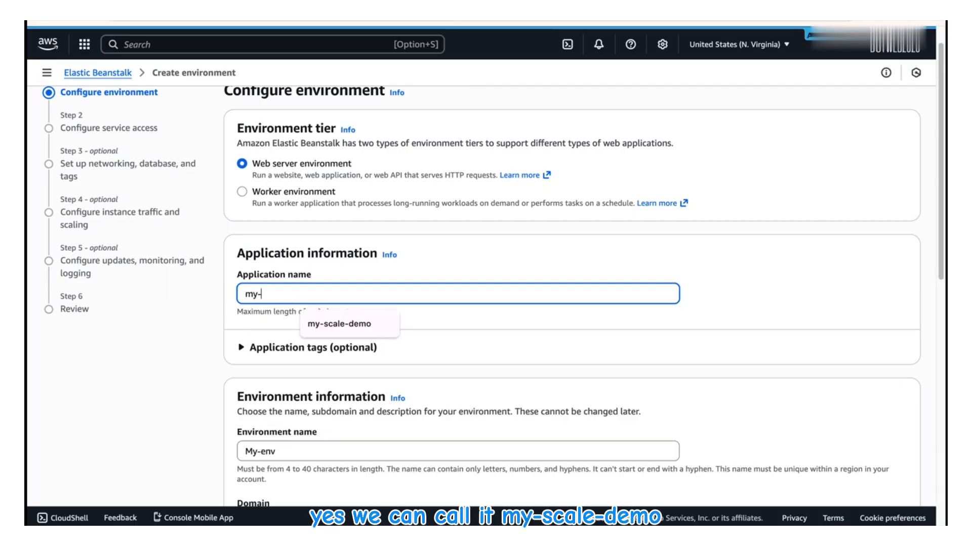
left_click(335, 324)
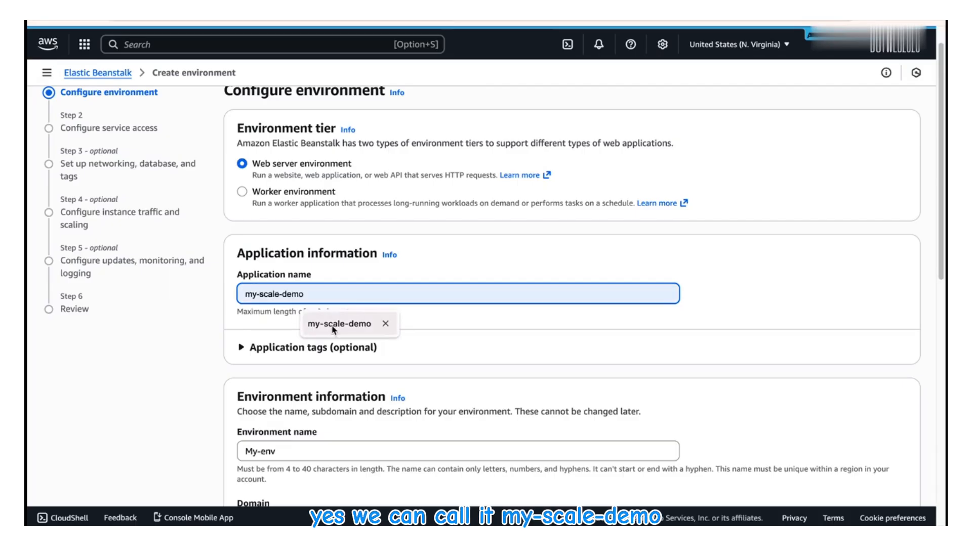
Choose Python as the platform, keeping Python 3.13 on 64bit Amazon Linux 2023, version 4.7.5
scroll(322, 303, "down", 1)
scroll(322, 302, "down", 1)
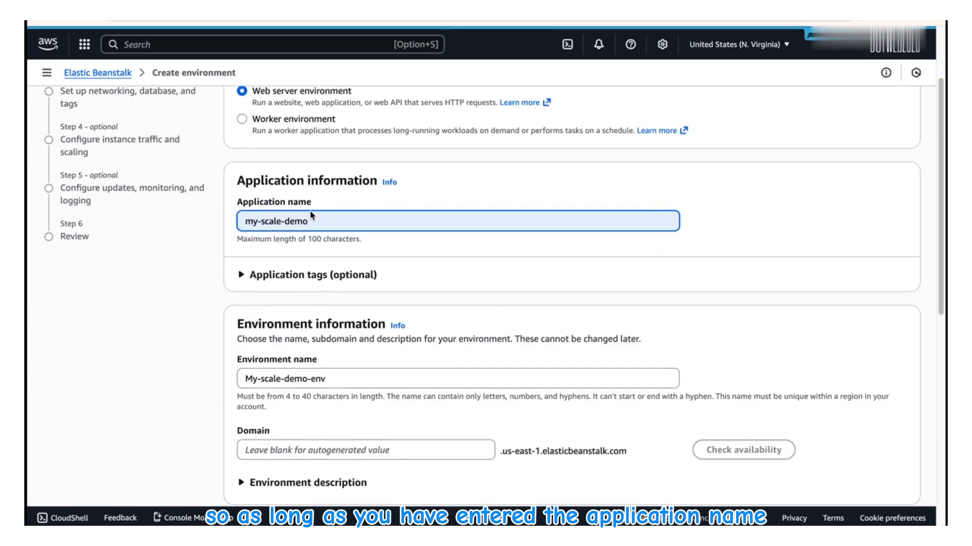
scroll(311, 217, "down", 1)
scroll(311, 216, "down", 1)
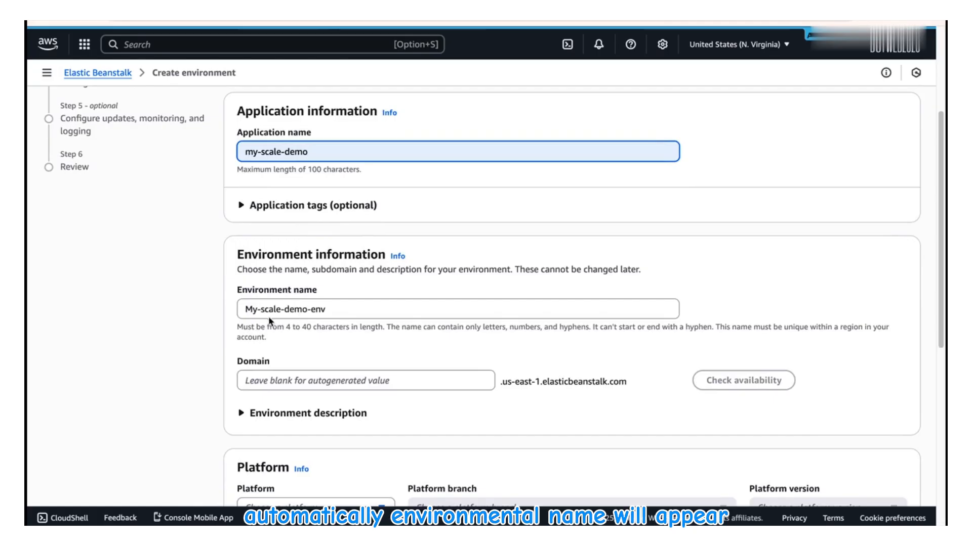
scroll(310, 324, "down", 1)
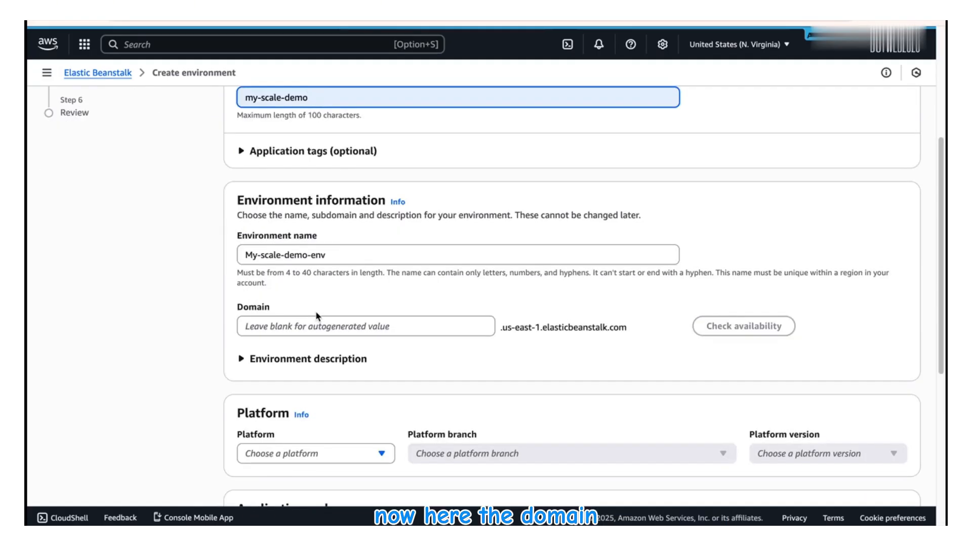
scroll(317, 315, "down", 1)
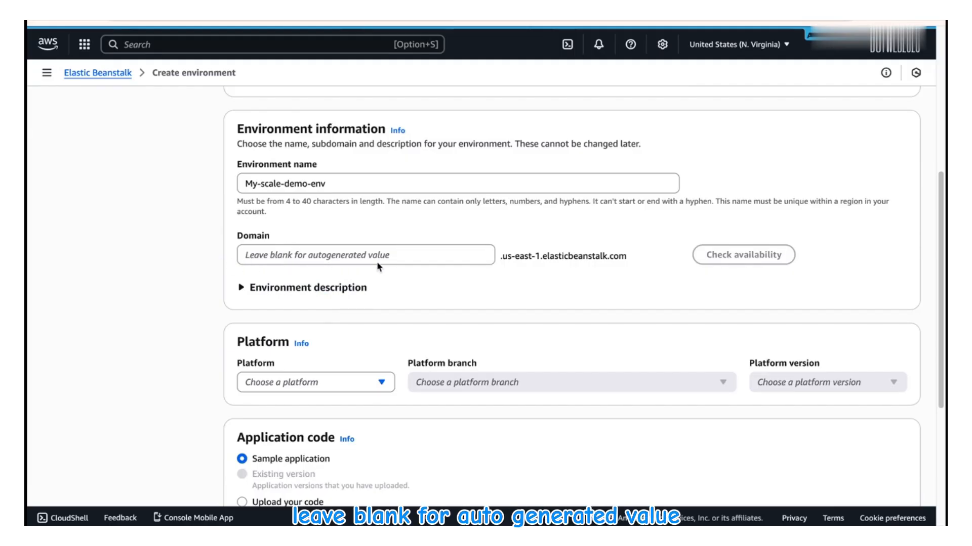
scroll(378, 266, "down", 1)
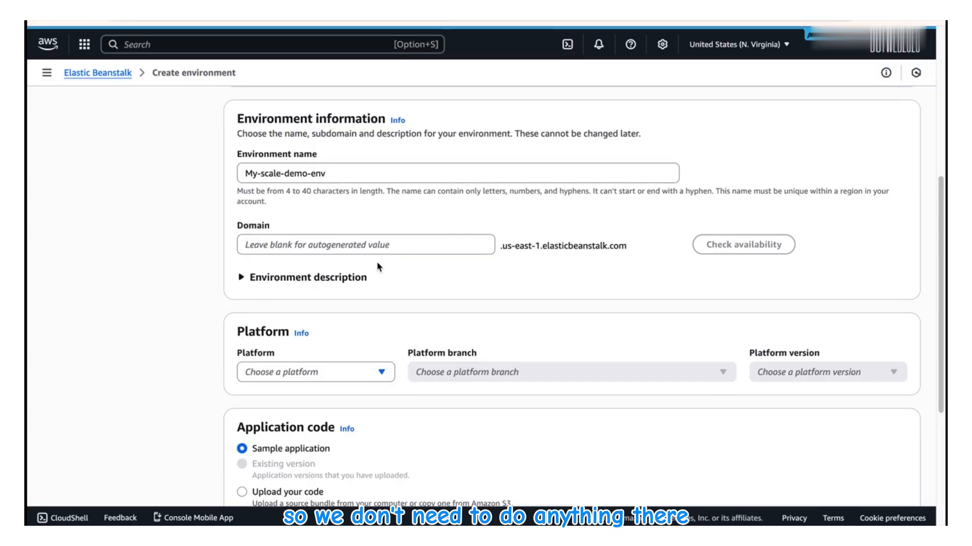
scroll(378, 267, "down", 3)
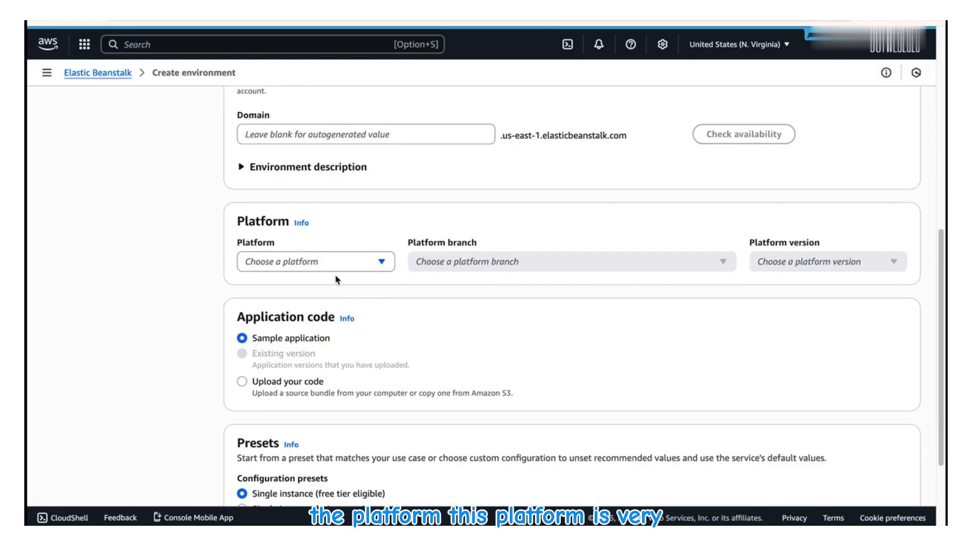
left_click(381, 264)
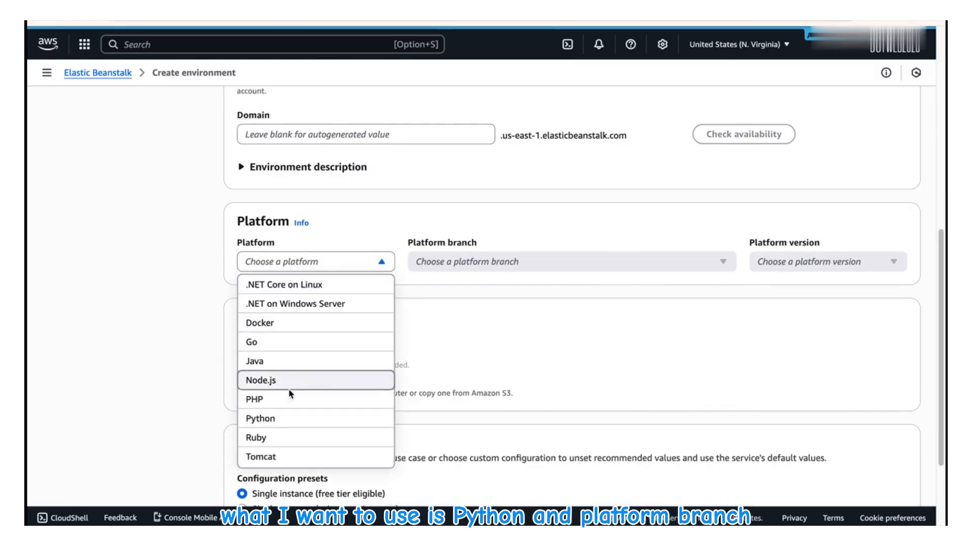
left_click(266, 420)
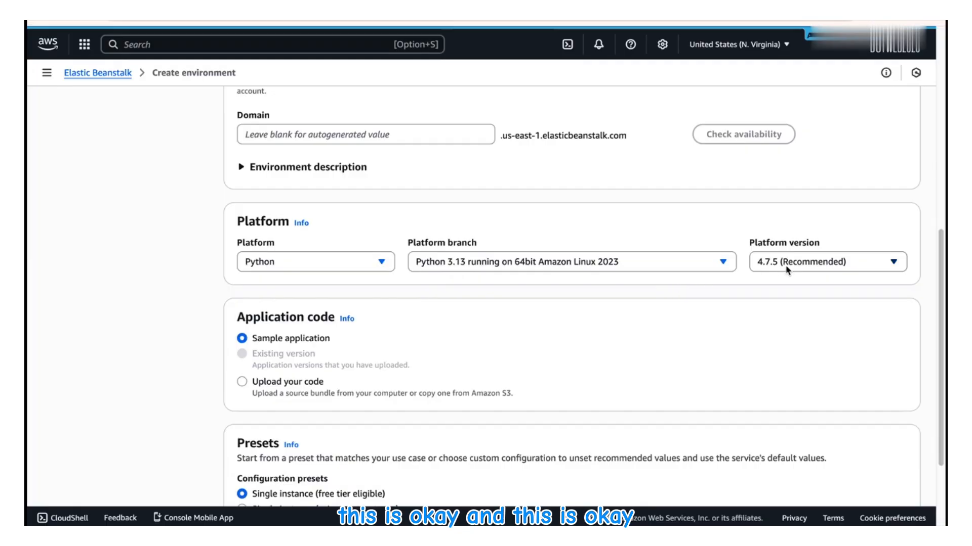
scroll(398, 302, "down", 2)
scroll(397, 301, "down", 3)
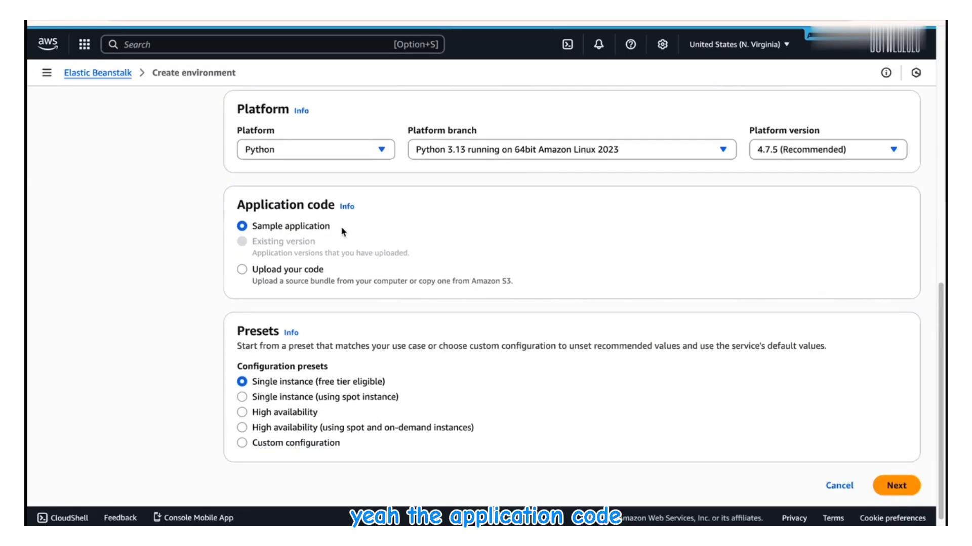
Upload your own code as version v1-initial-deployment from a local file
left_click(242, 272)
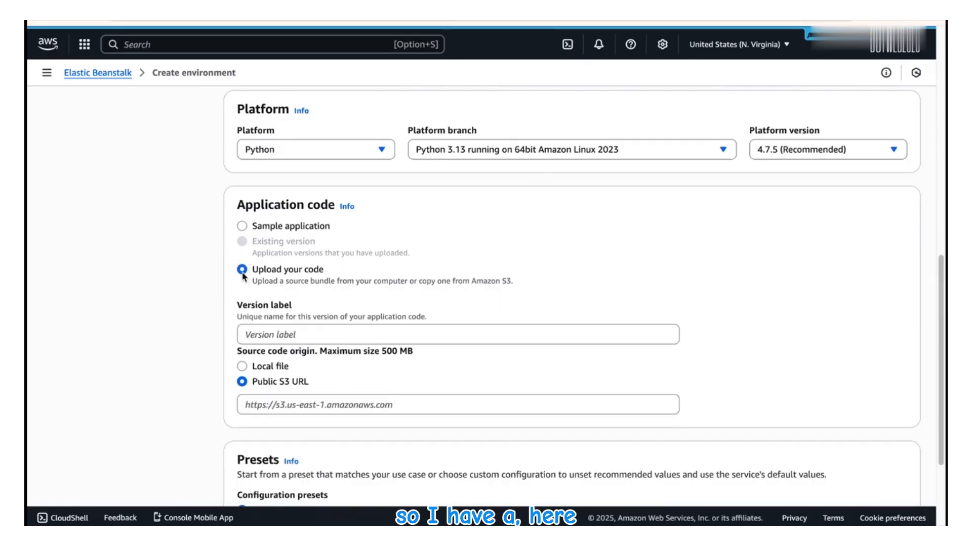
left_click(267, 337)
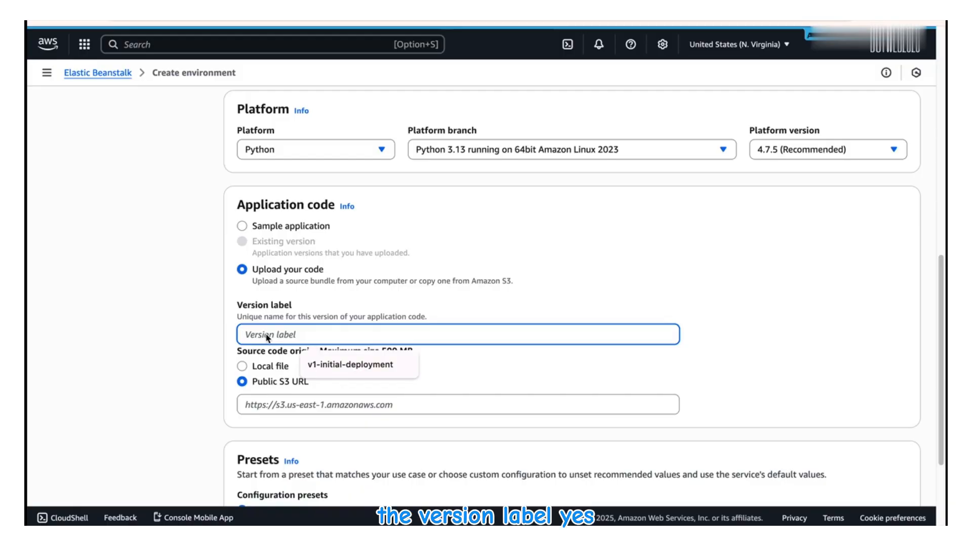
left_click(301, 365)
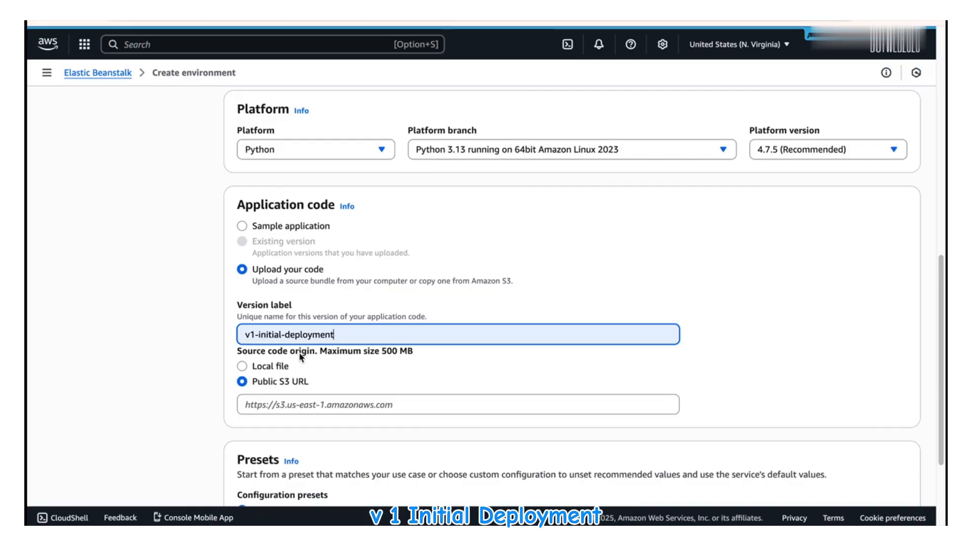
left_click(321, 361)
left_click(245, 367)
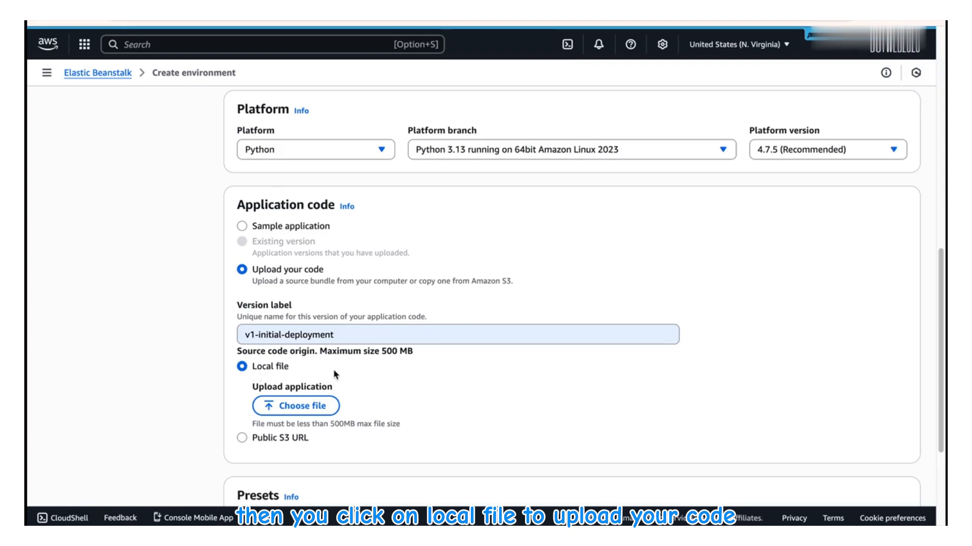
Recheck the platform list and keep Python selected
scroll(333, 371, "down", 1)
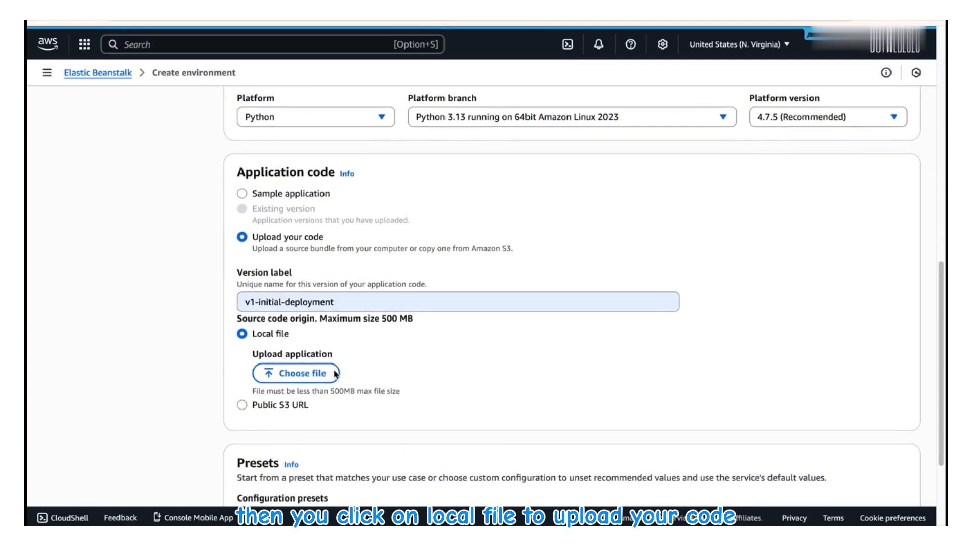
scroll(384, 360, "up", 3)
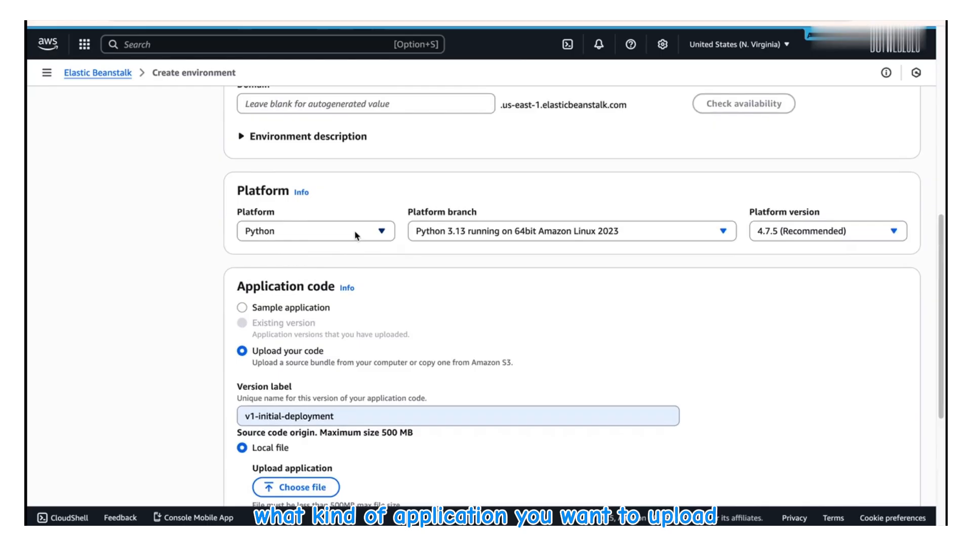
left_click(380, 230)
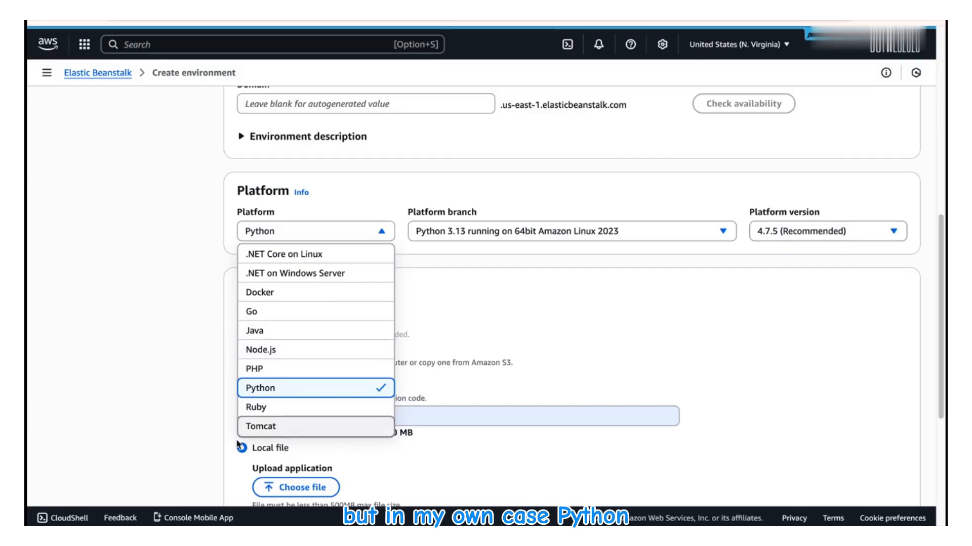
left_click(266, 394)
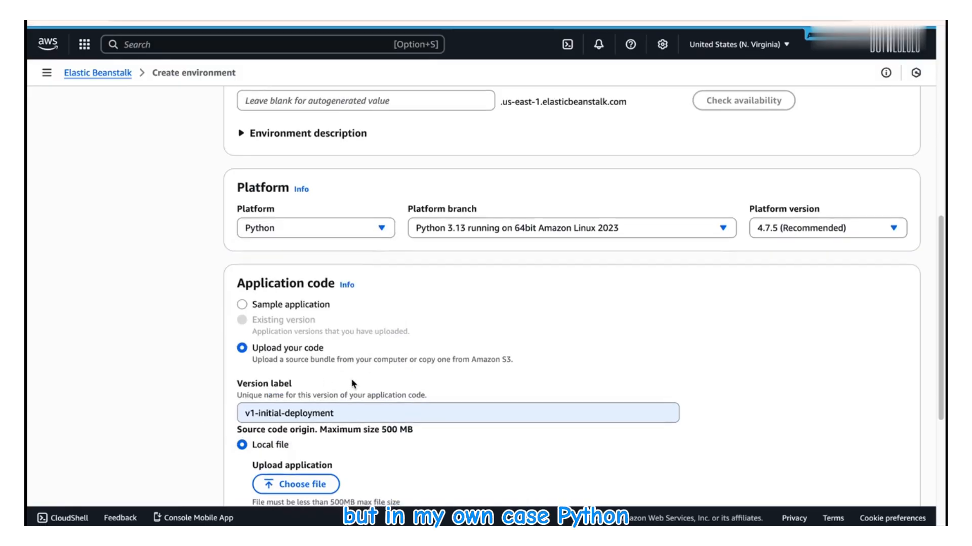
Attach elastic-beanstalk-demo.zip as the local source bundle
scroll(353, 384, "down", 4)
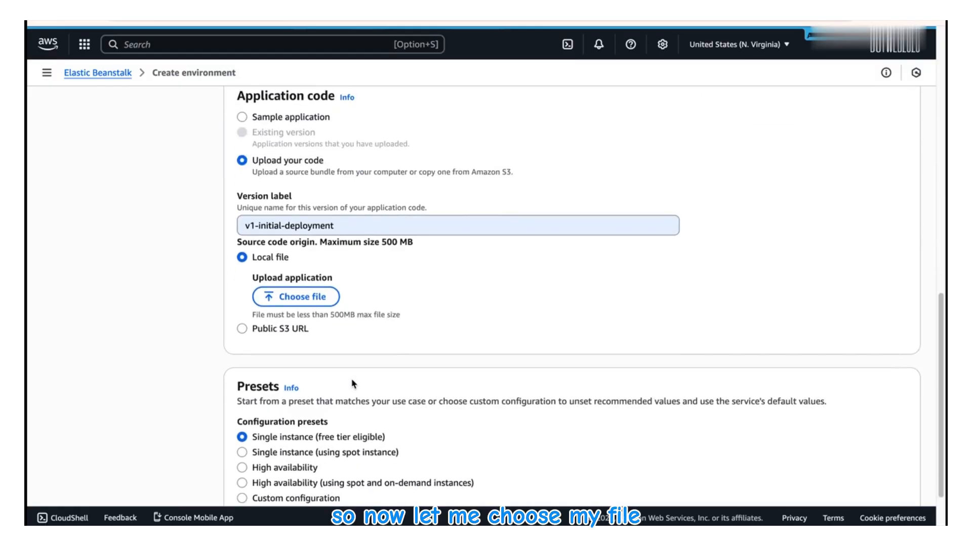
left_click(303, 303)
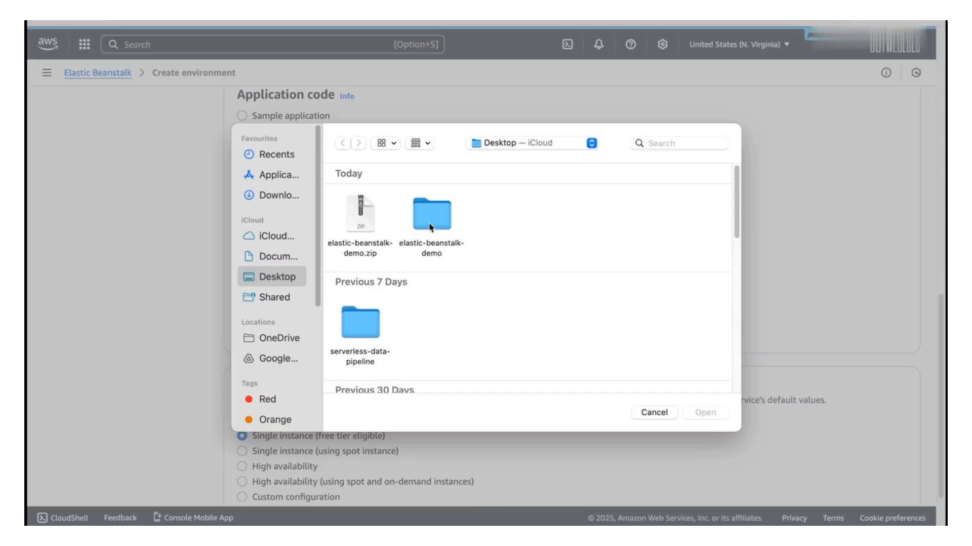
left_click(360, 225)
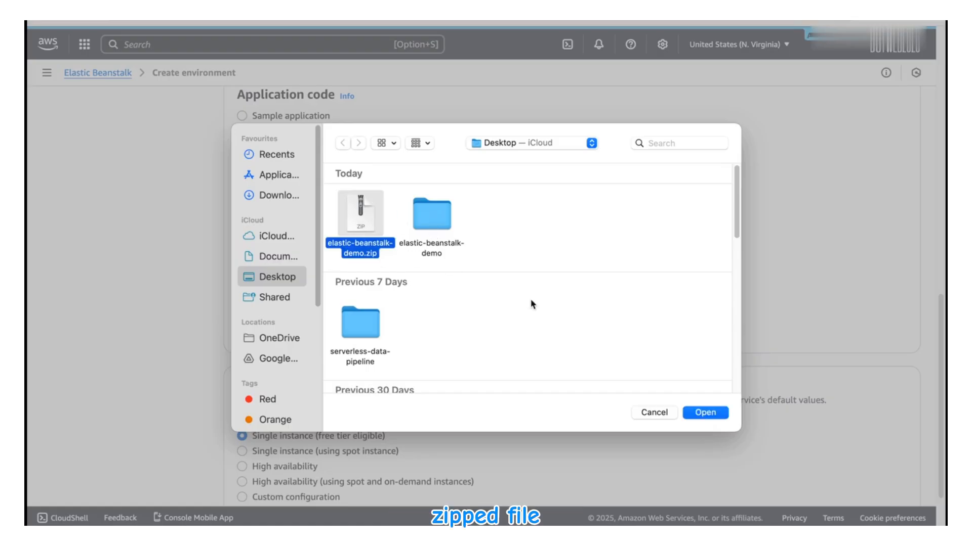
left_click(700, 412)
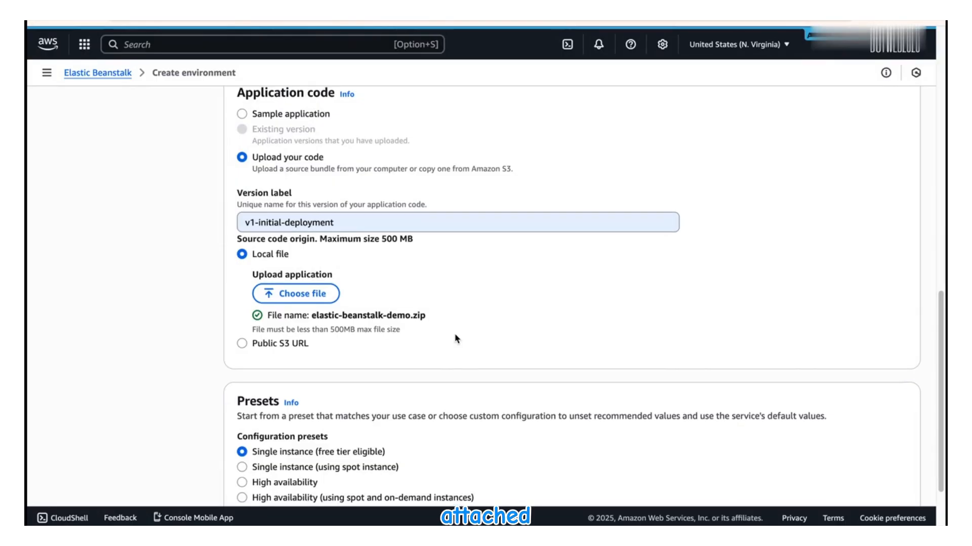
scroll(457, 338, "down", 2)
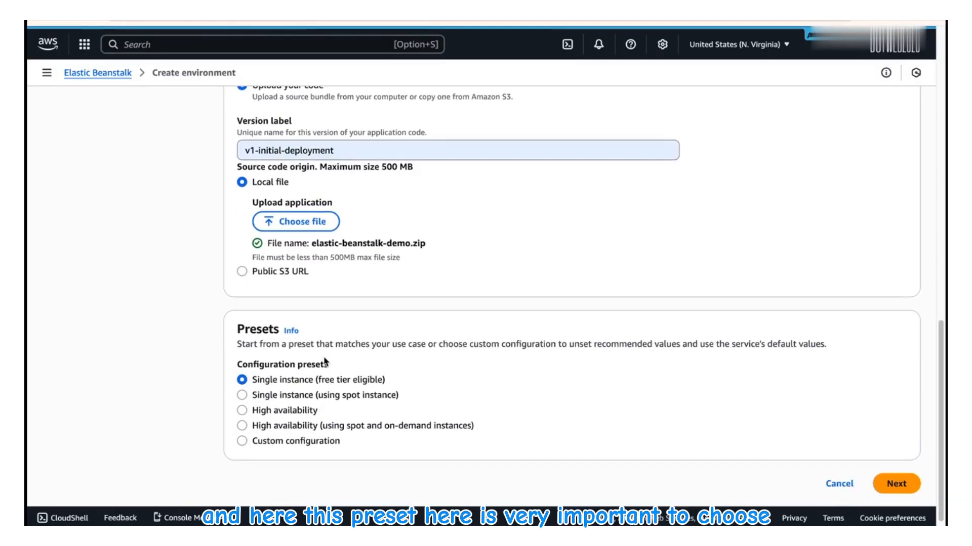
Select the High availability configuration preset
left_click(242, 411)
scroll(330, 425, "down", 1)
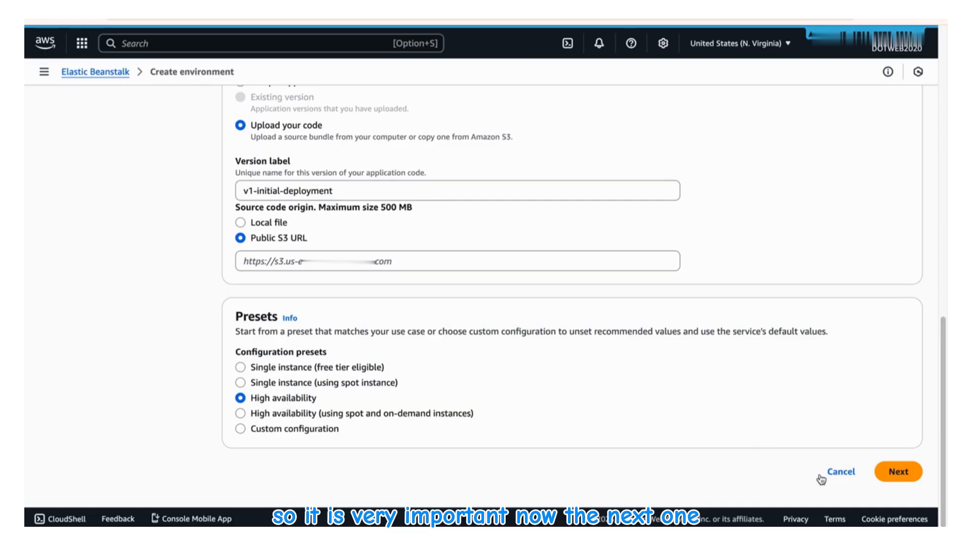
On the service access step, keep aws-elasticbeanstalk-service-role as the service role
left_click(897, 474)
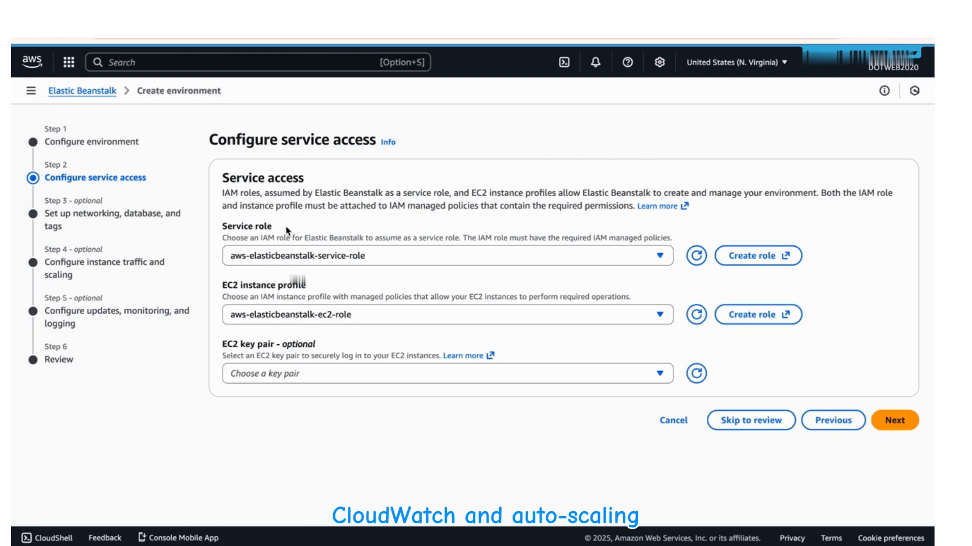
left_click(263, 257)
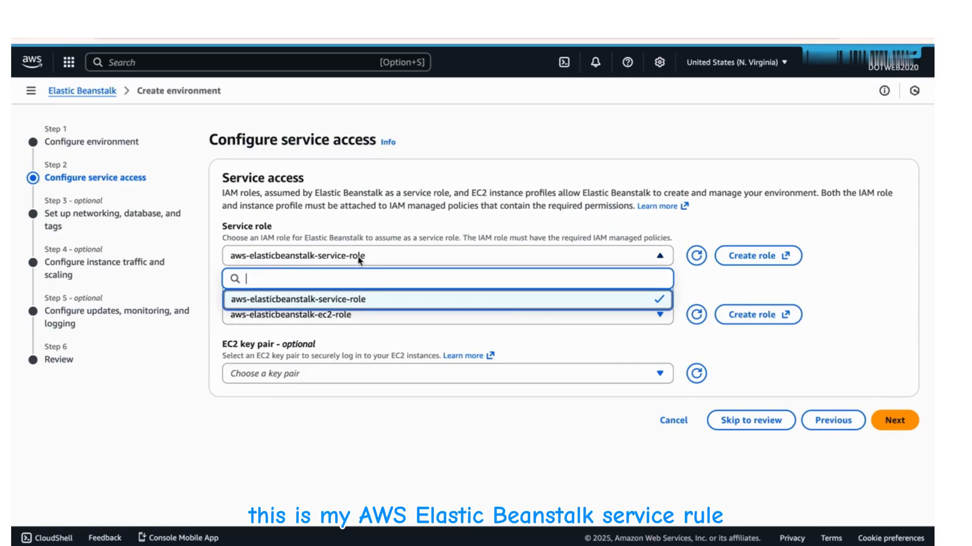
left_click(211, 263)
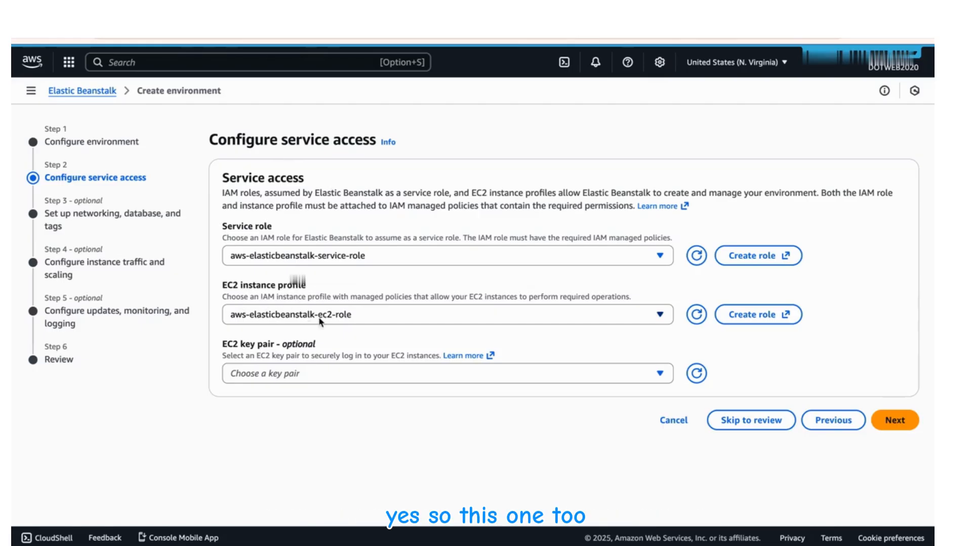
left_click(299, 317)
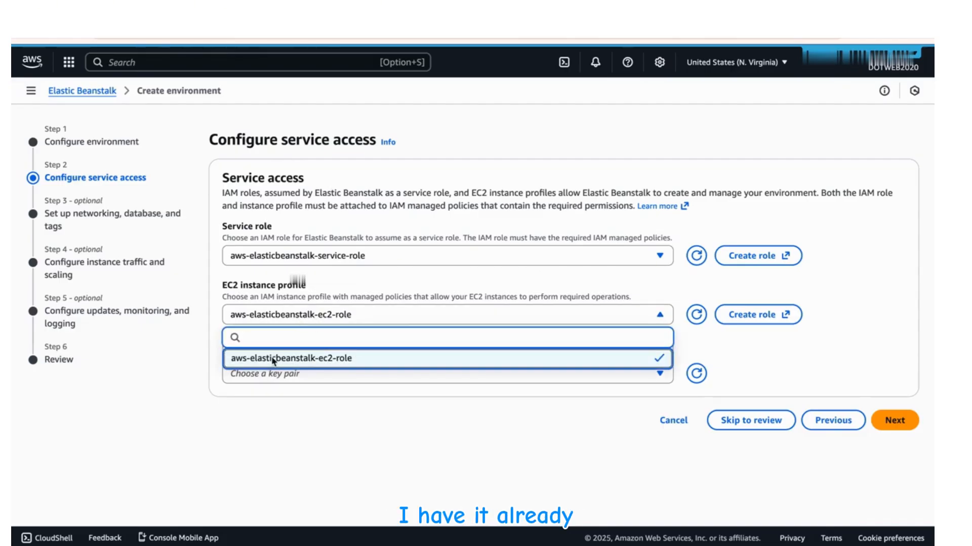
left_click(432, 299)
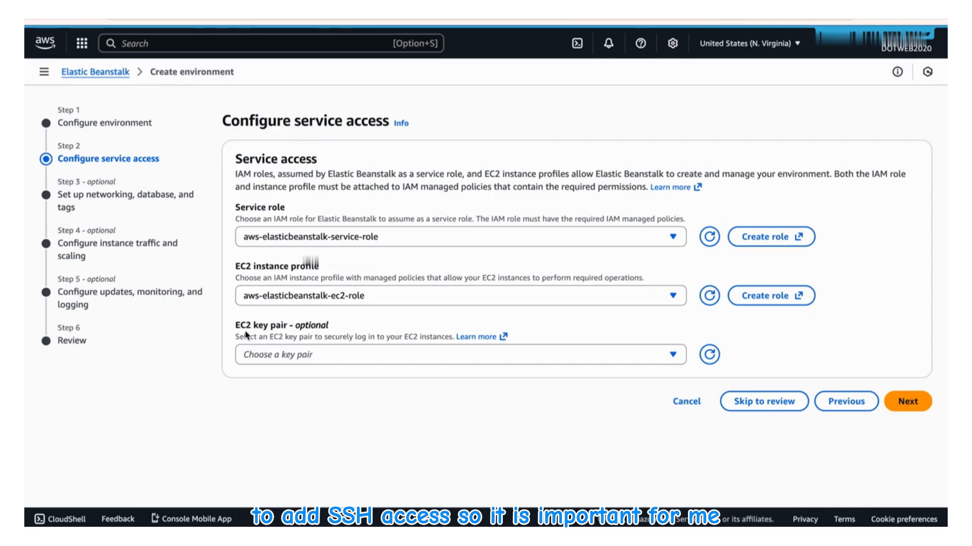
Use the elastic-beanstalk-demo EC2 key pair and continue to networking, database and tags
left_click(305, 354)
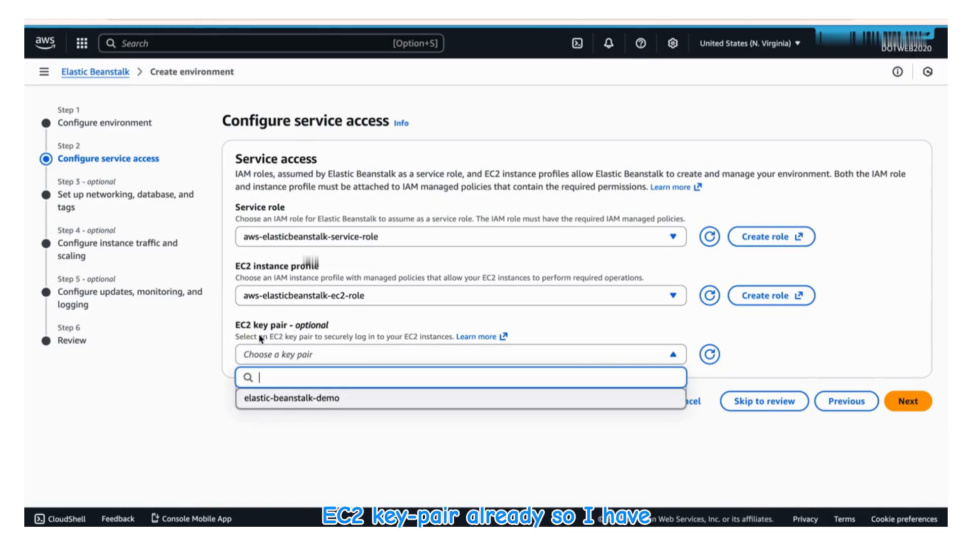
left_click(300, 399)
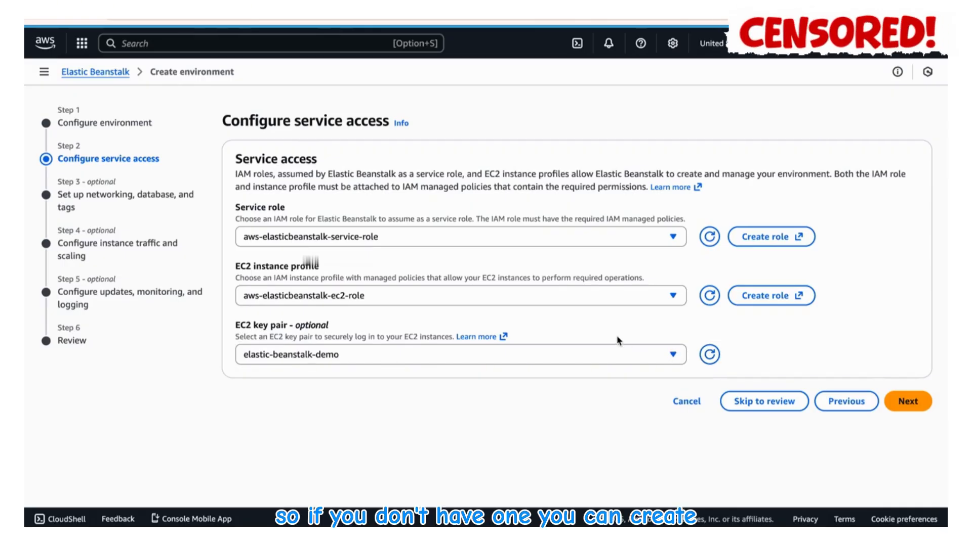
left_click(908, 401)
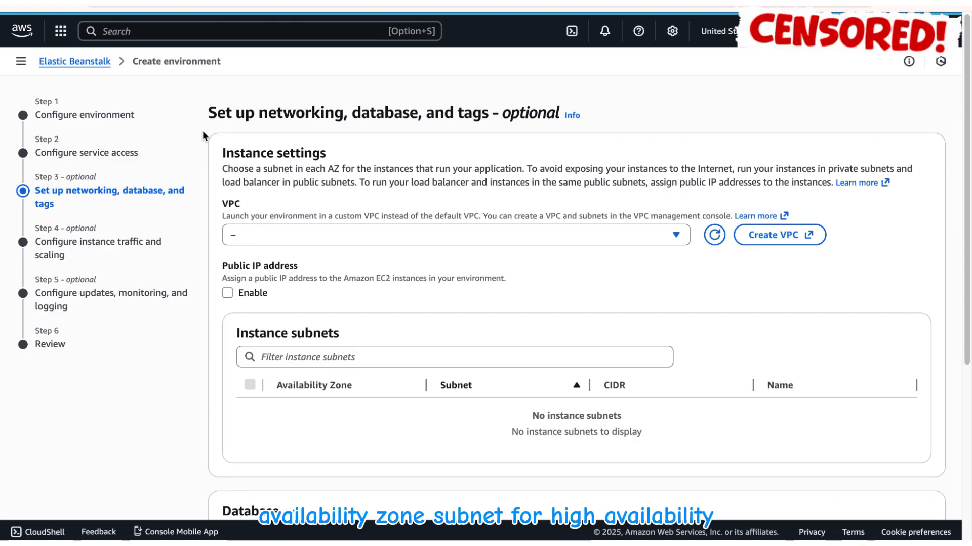
Enable public IP addresses for the instances, leaving the database disabled
scroll(203, 130, "down", 1)
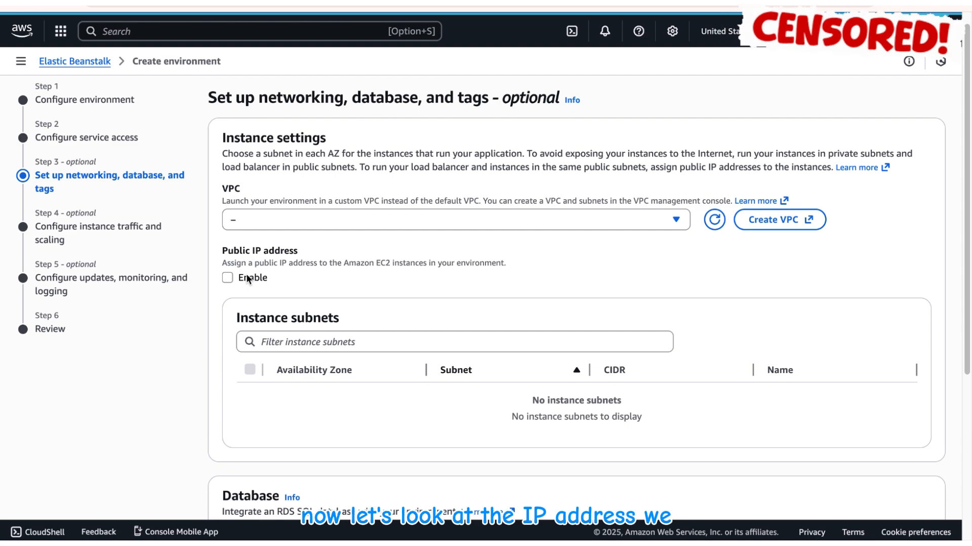
scroll(248, 279, "down", 1)
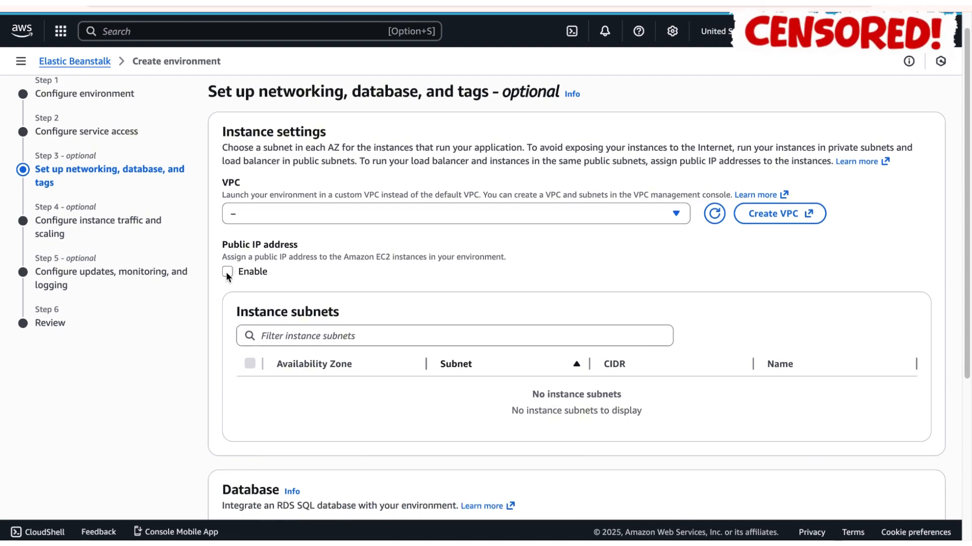
left_click(226, 272)
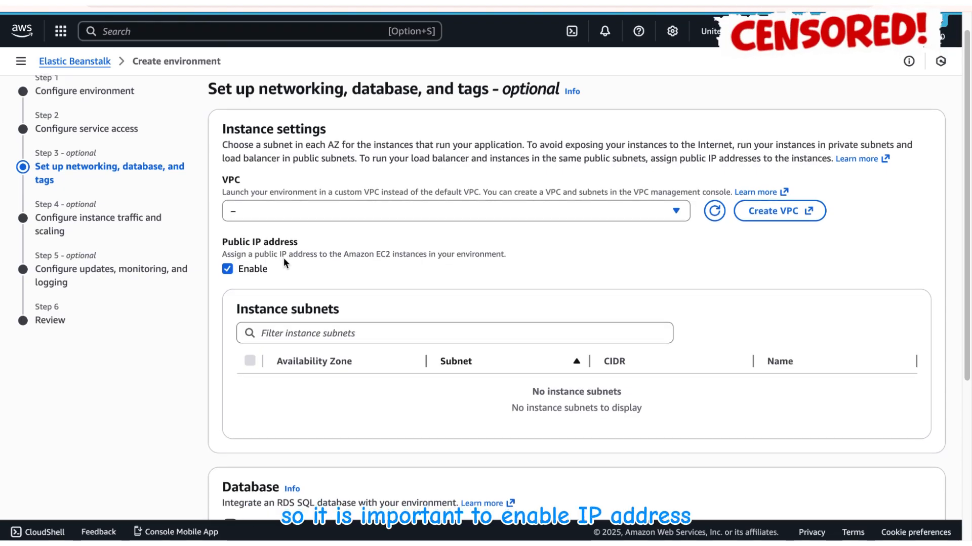
scroll(283, 257, "down", 1)
scroll(308, 301, "down", 2)
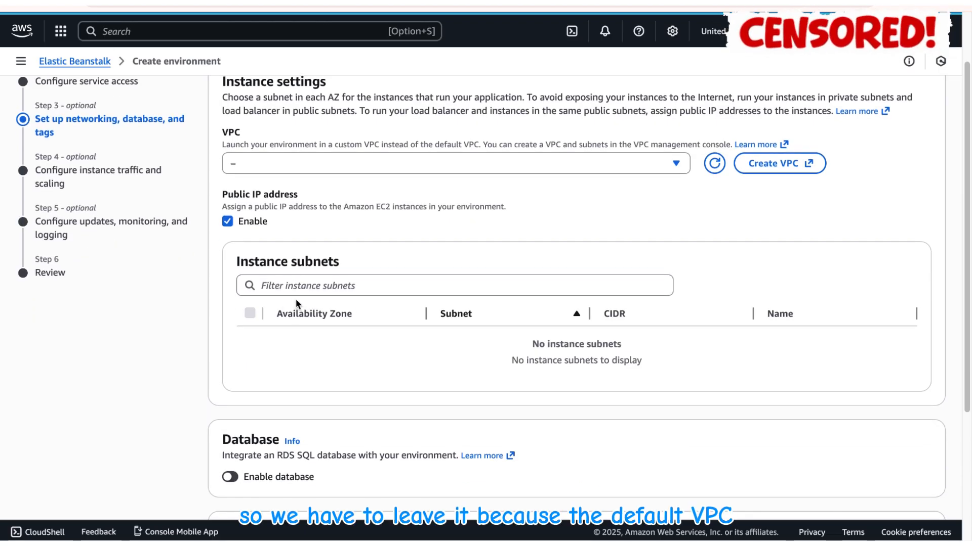
scroll(308, 311, "down", 1)
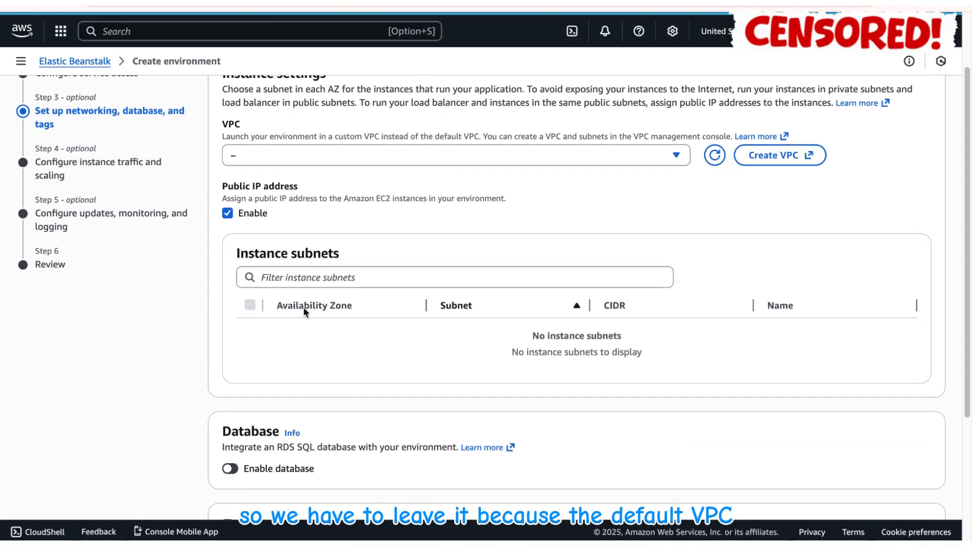
scroll(307, 302, "up", 3)
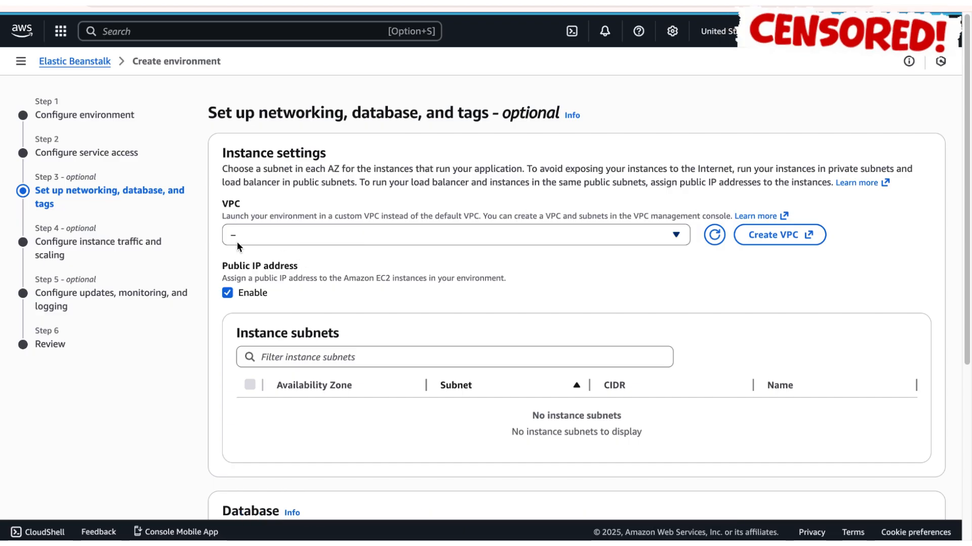
scroll(276, 243, "down", 3)
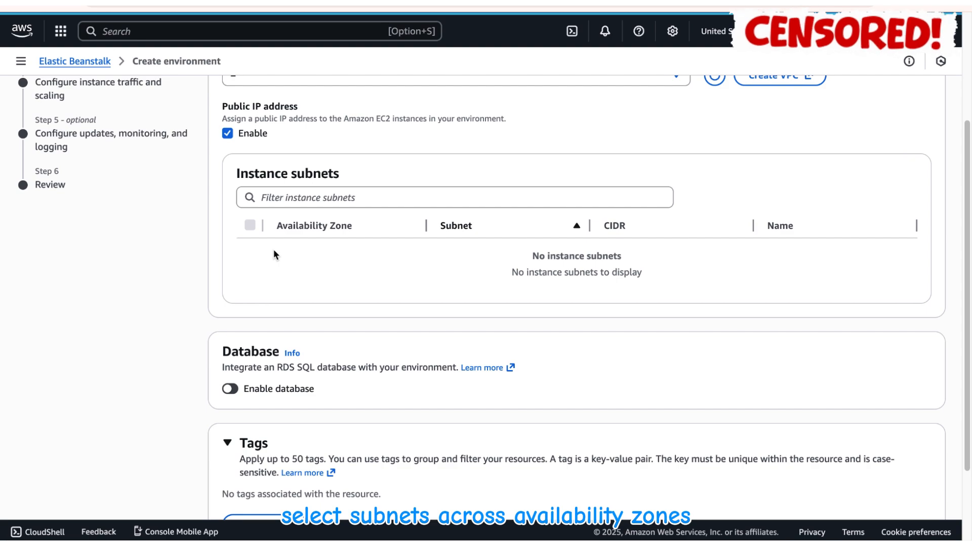
scroll(271, 251, "down", 2)
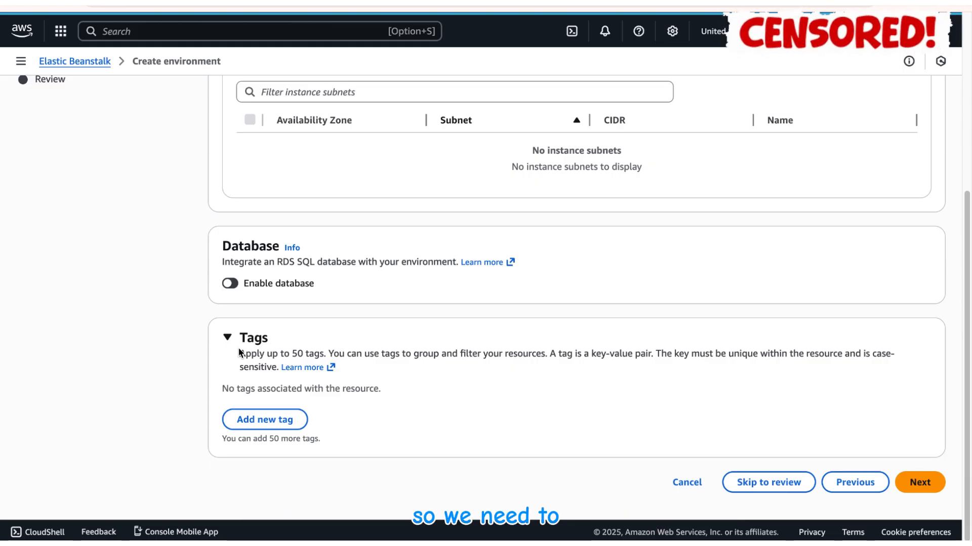
Add the tag Project = elastic-beanstalk
left_click(268, 422)
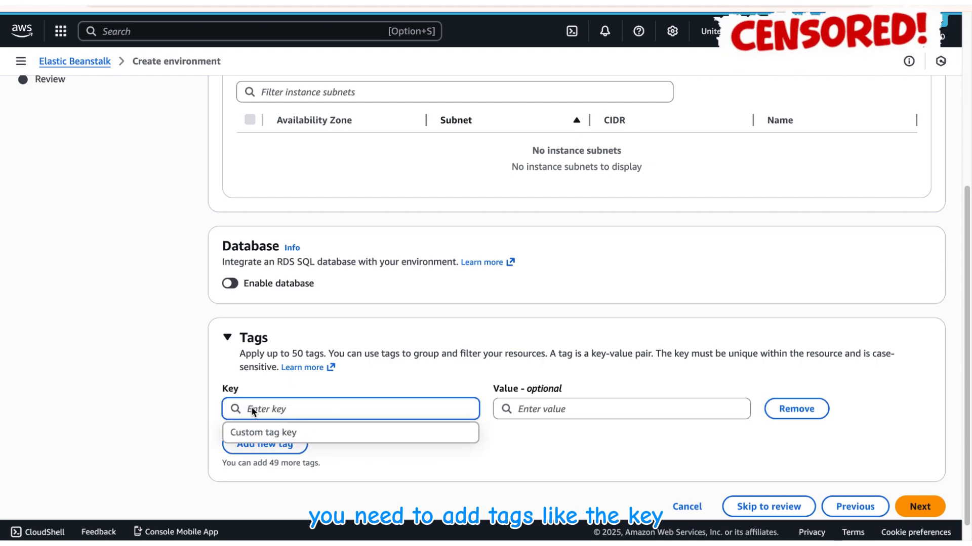
type("P")
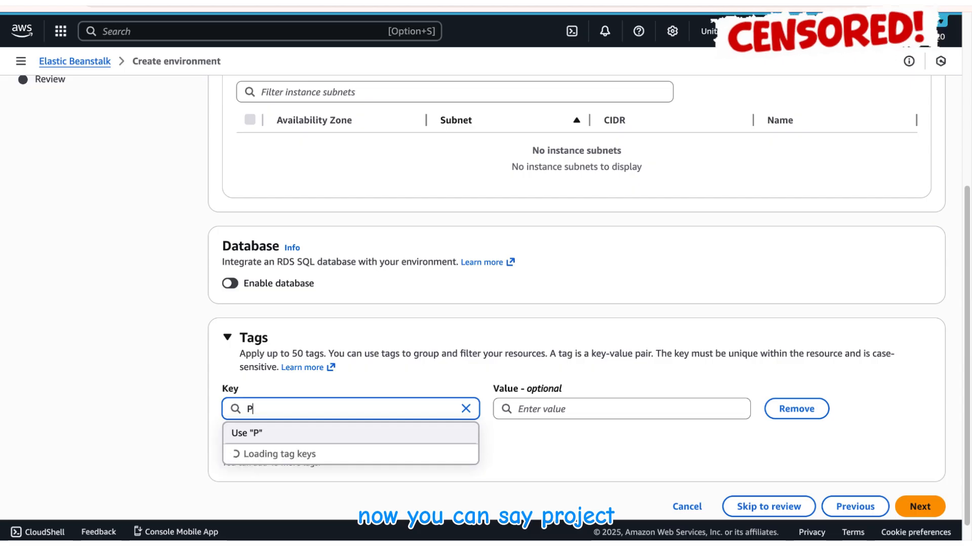
type("roject")
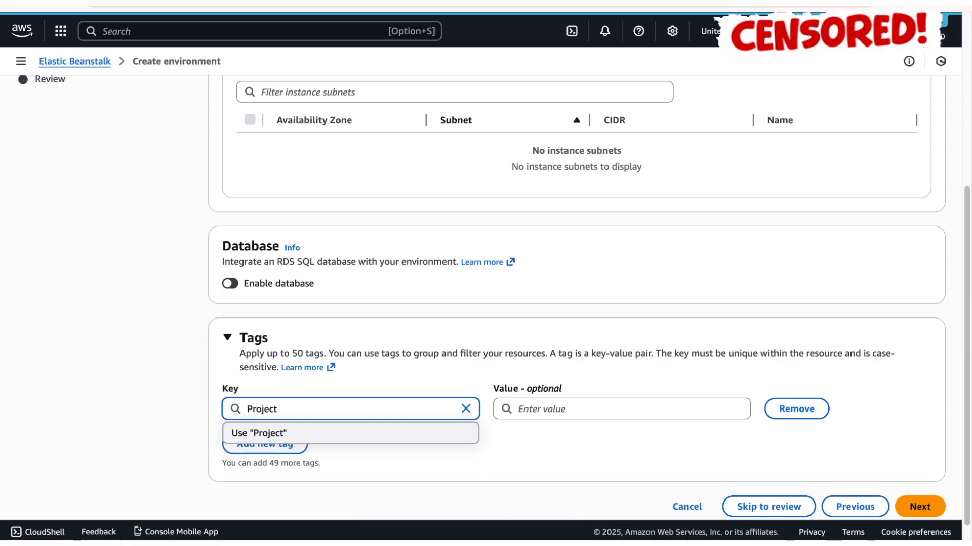
left_click(528, 411)
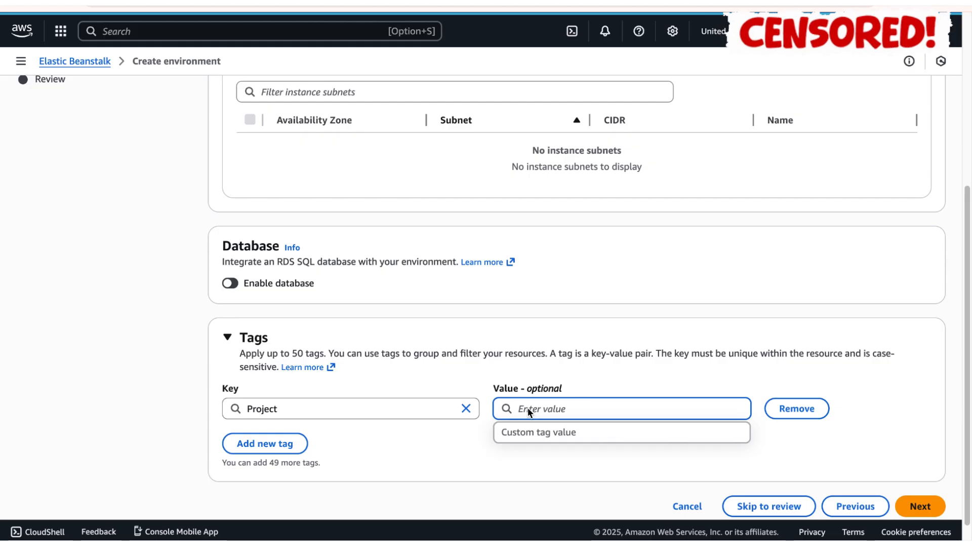
type("elastic")
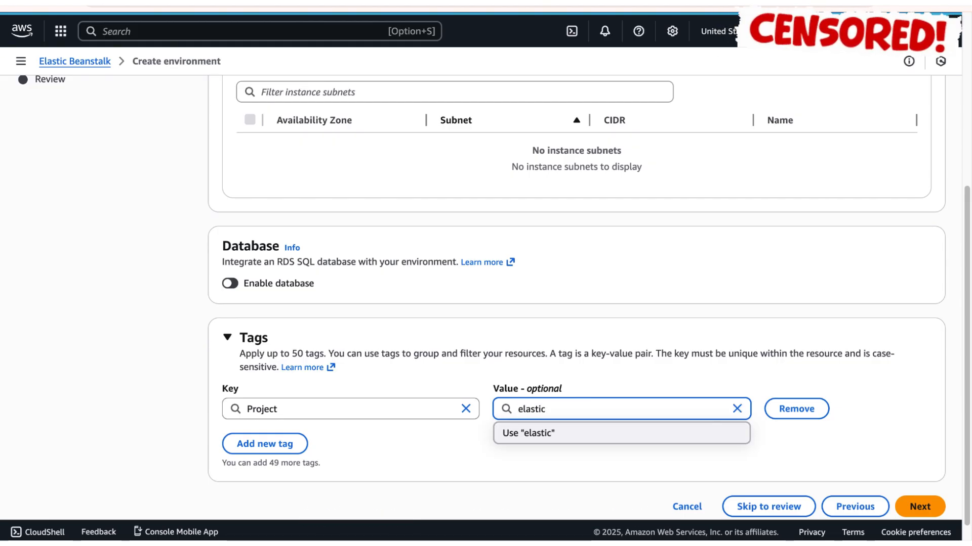
type("-")
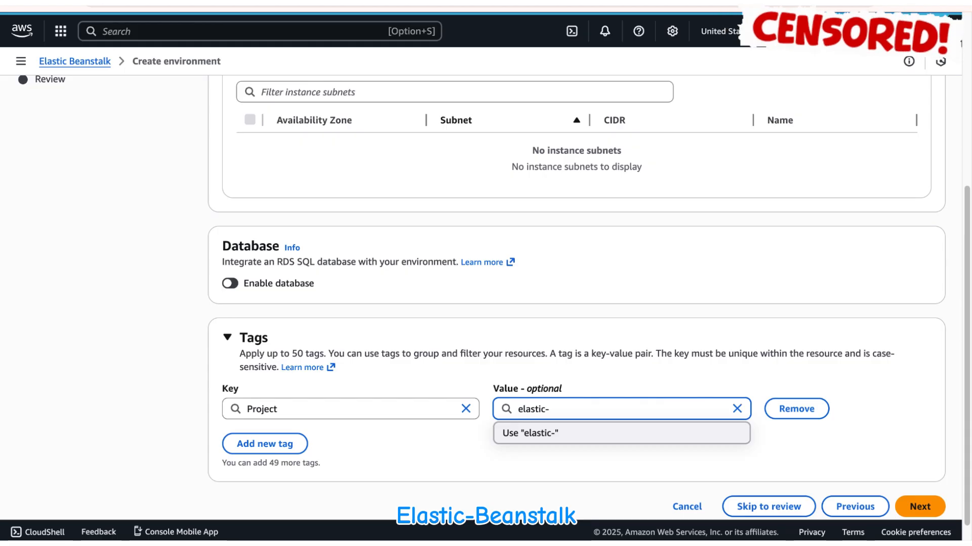
type("beans")
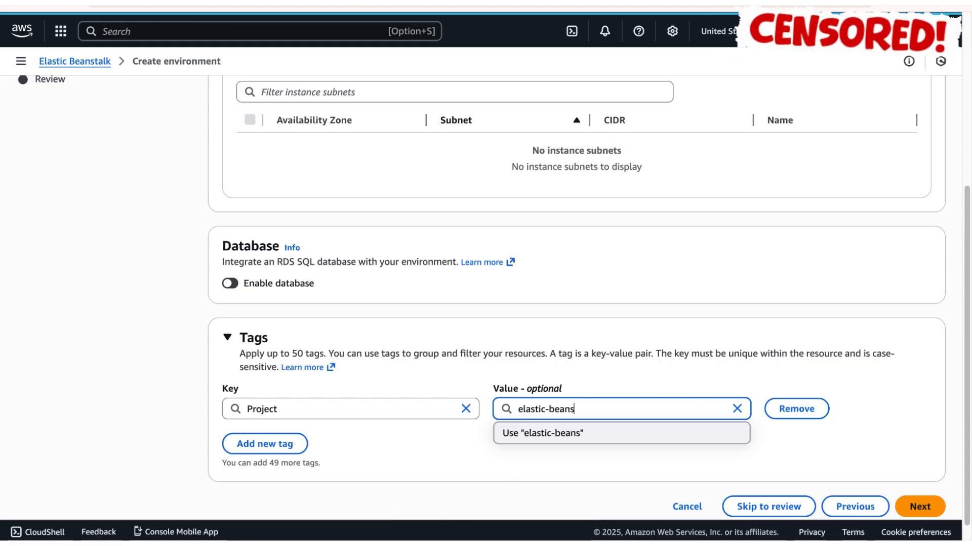
type("talk")
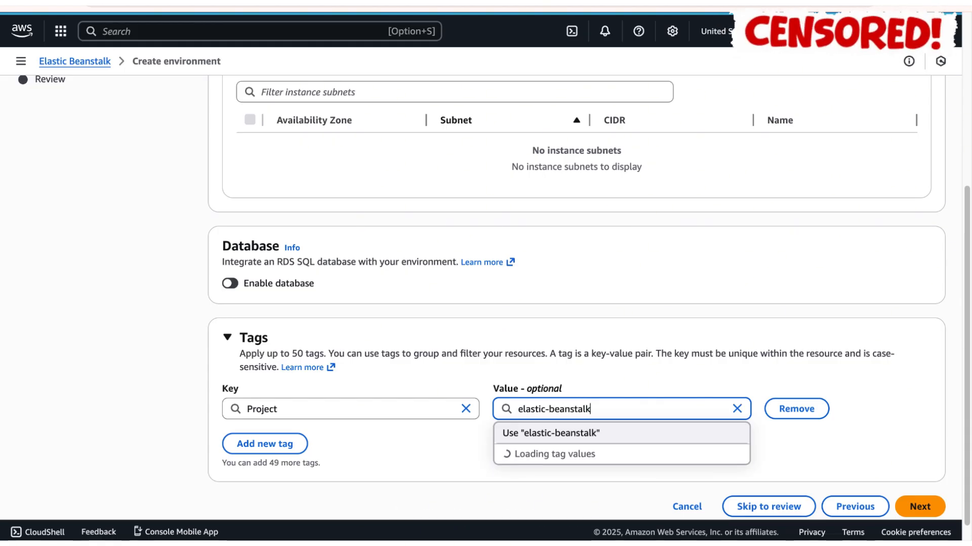
Add the tag Environment = demo
left_click(261, 450)
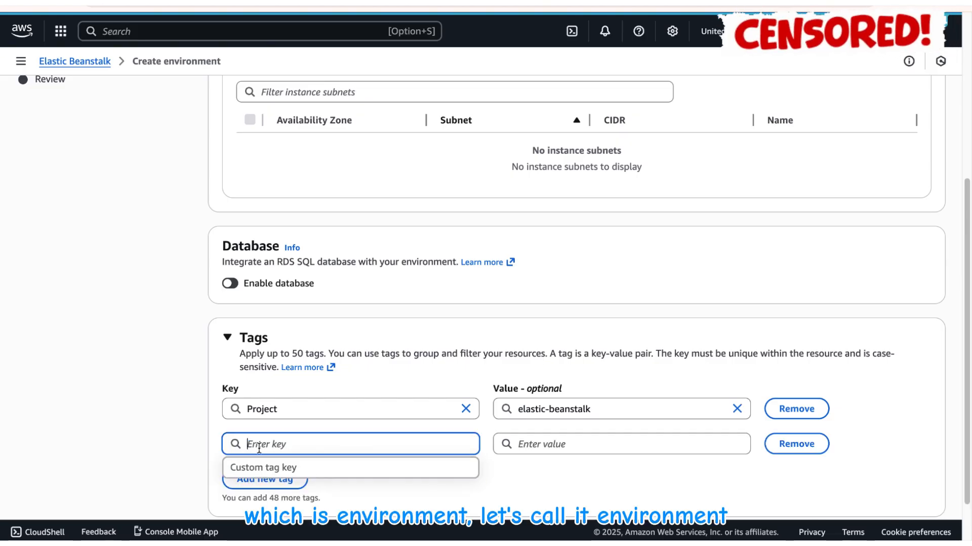
type("En")
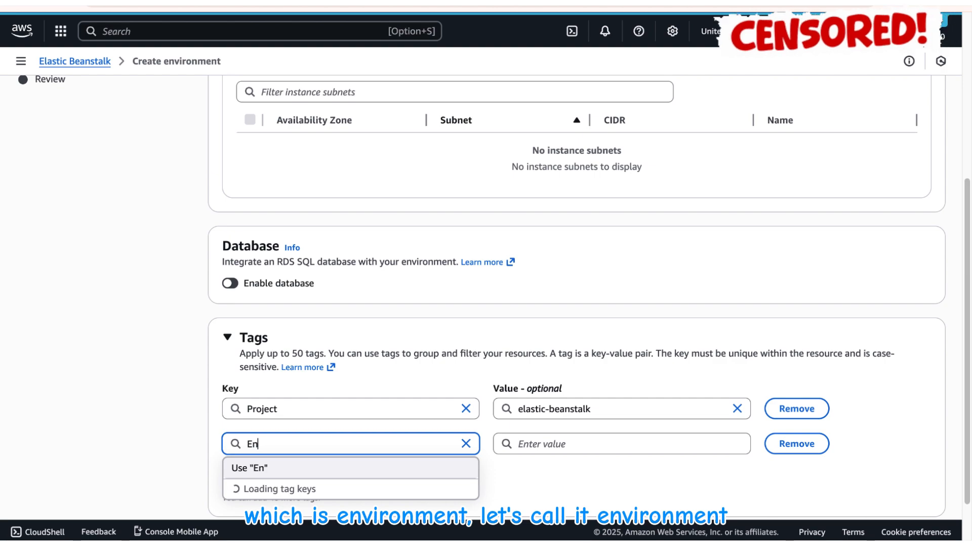
type("vironmnet")
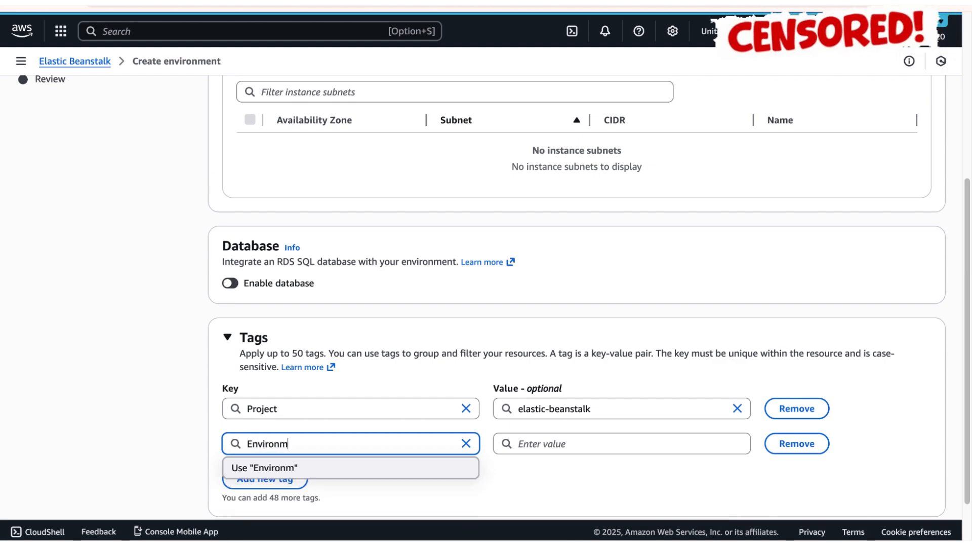
key("BackSpace")
key("BackSpace")
key("BackSpace")
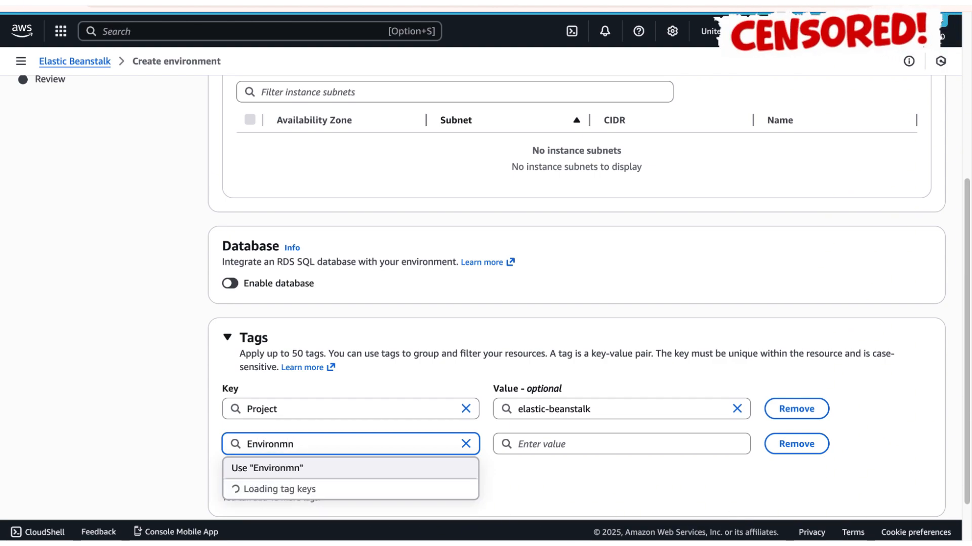
type("ent")
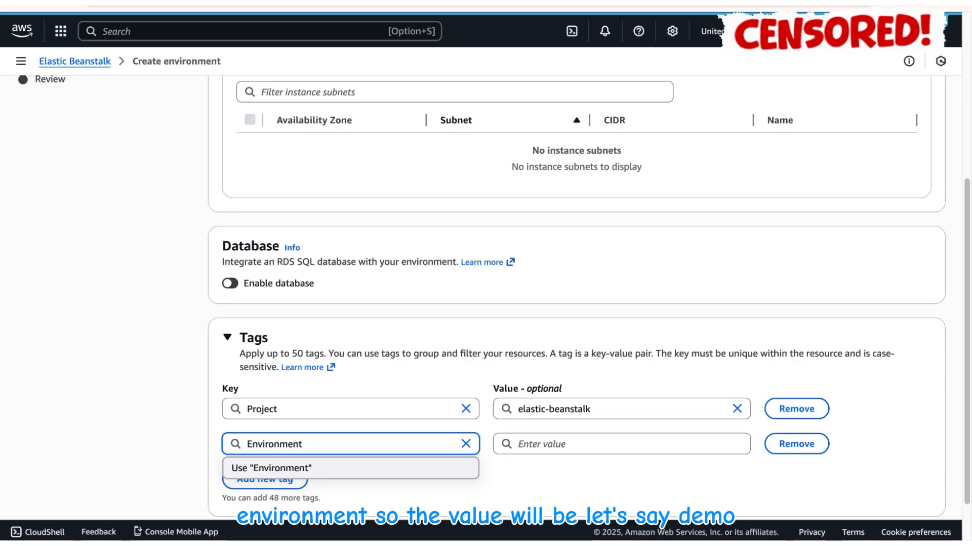
key("Tab")
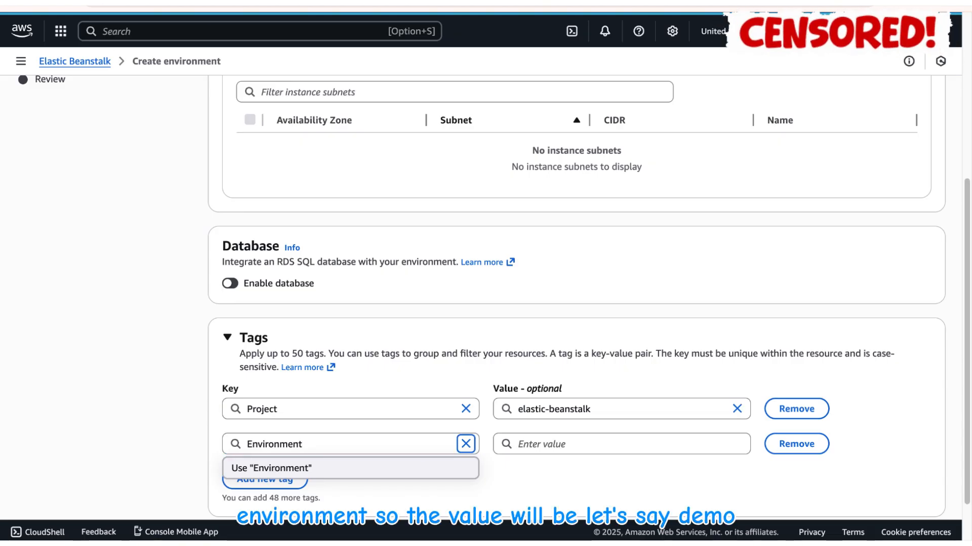
left_click(534, 447)
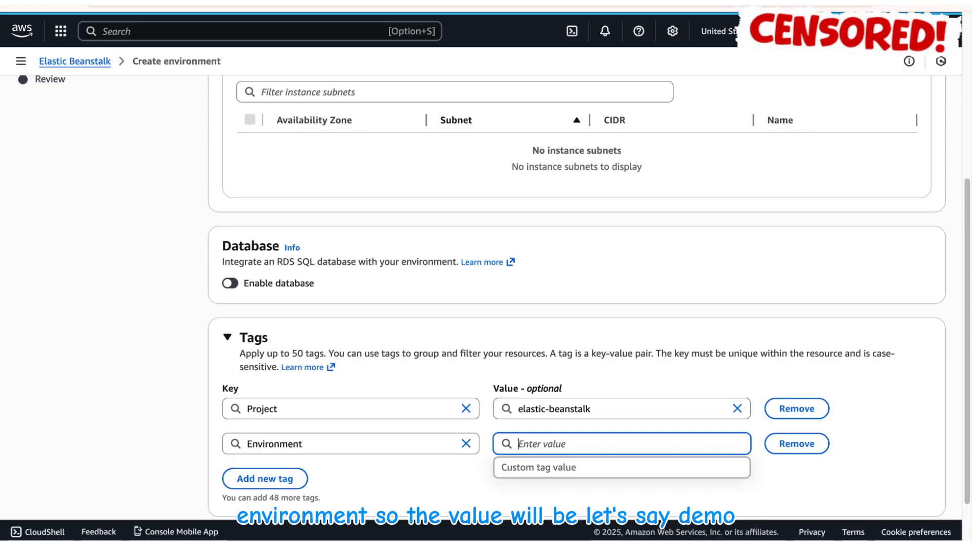
type("demo")
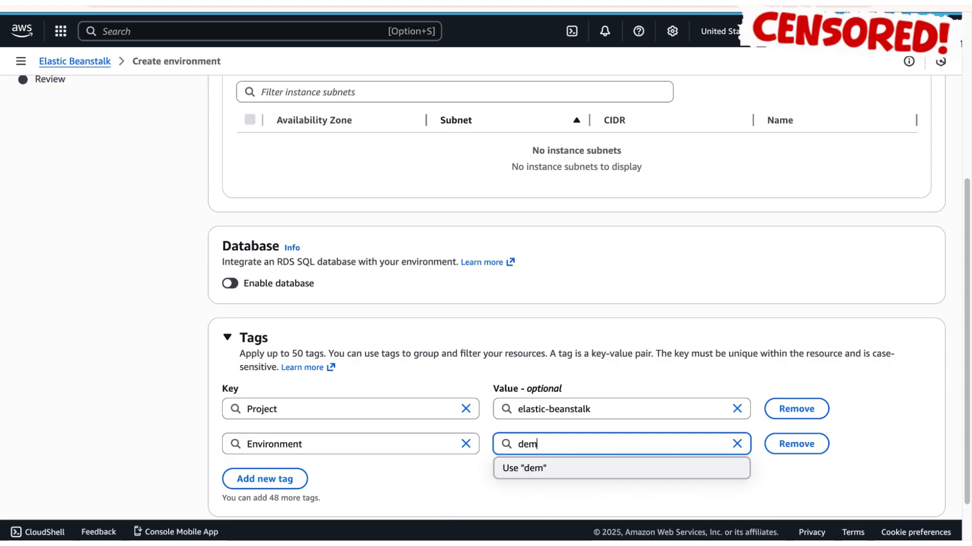
Add an Owner tag holding the owner's name, then submit the networking and tags step
left_click(271, 480)
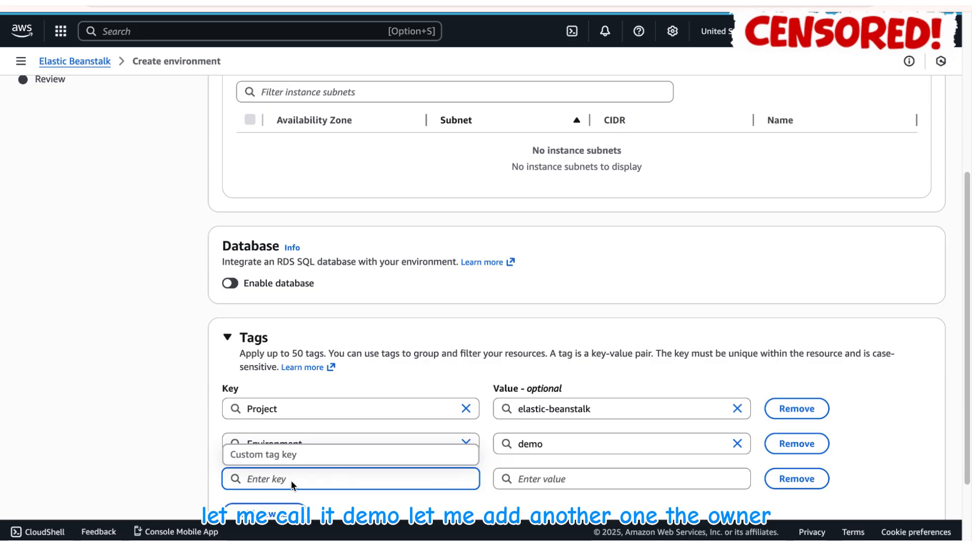
type("Owner")
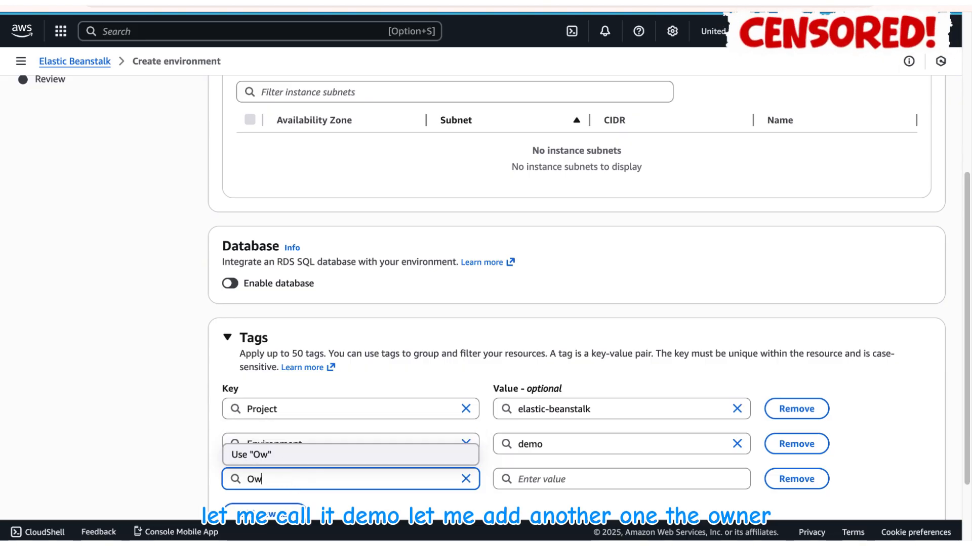
left_click(547, 479)
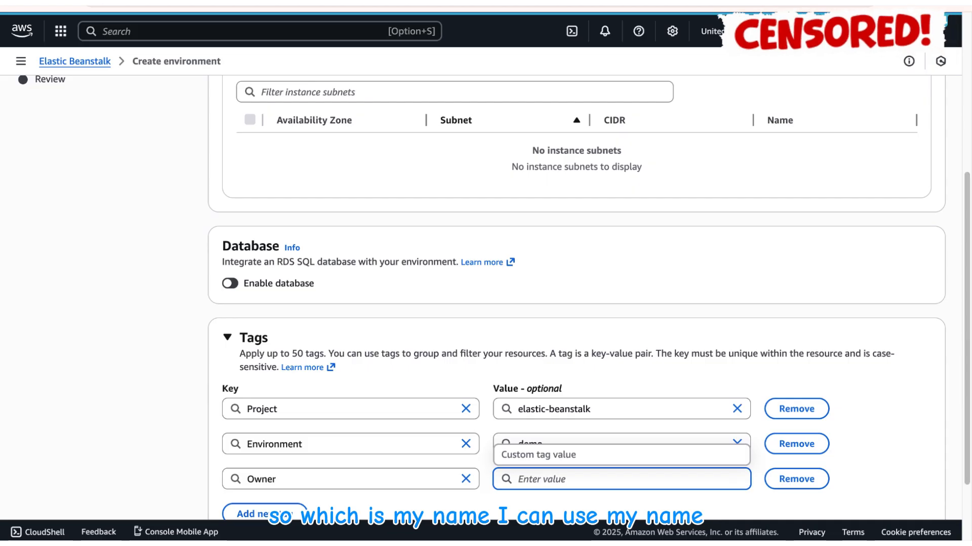
type("Adeo")
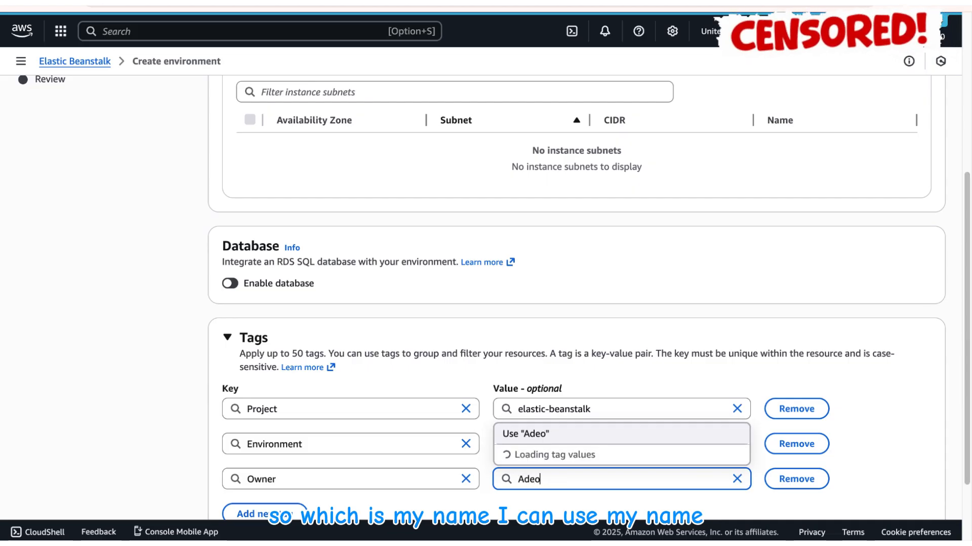
type("ye ")
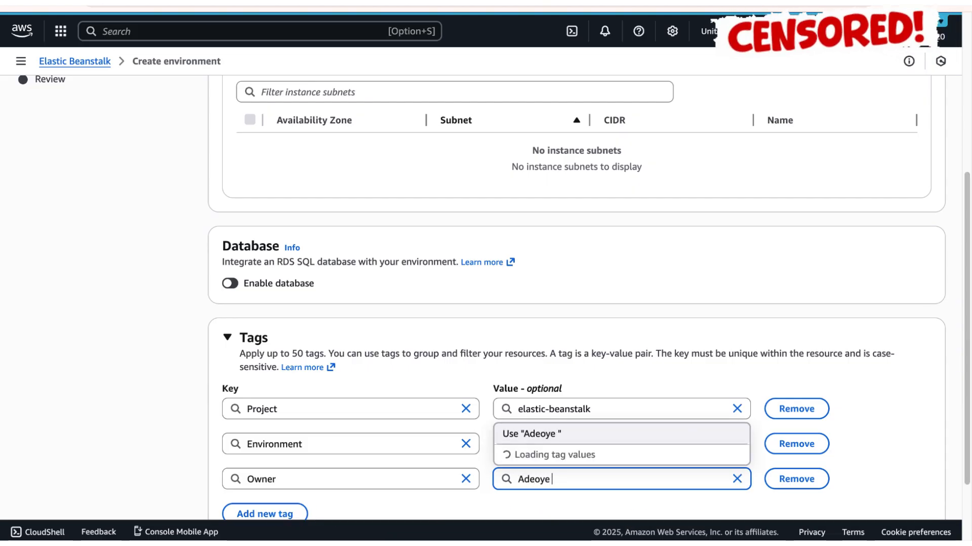
type("Emmanuel")
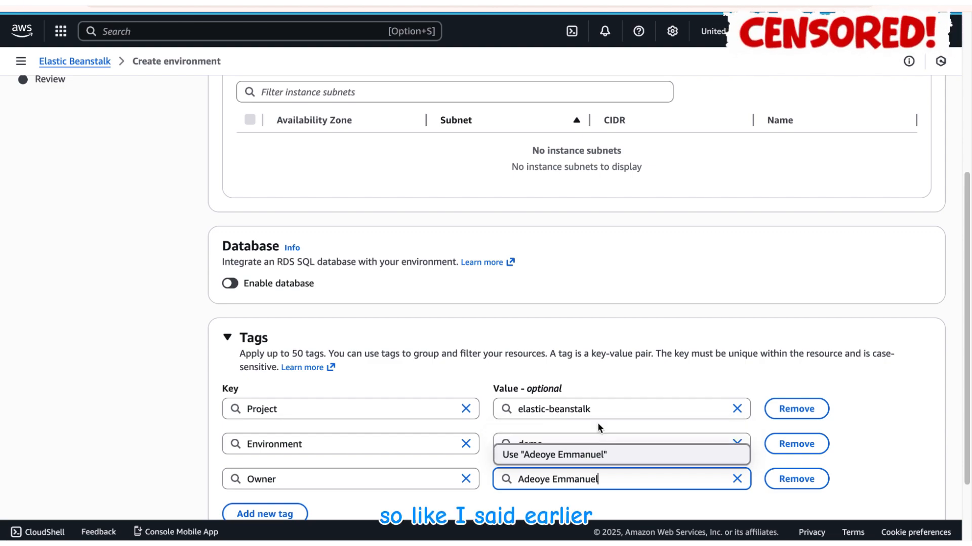
scroll(602, 365, "down", 1)
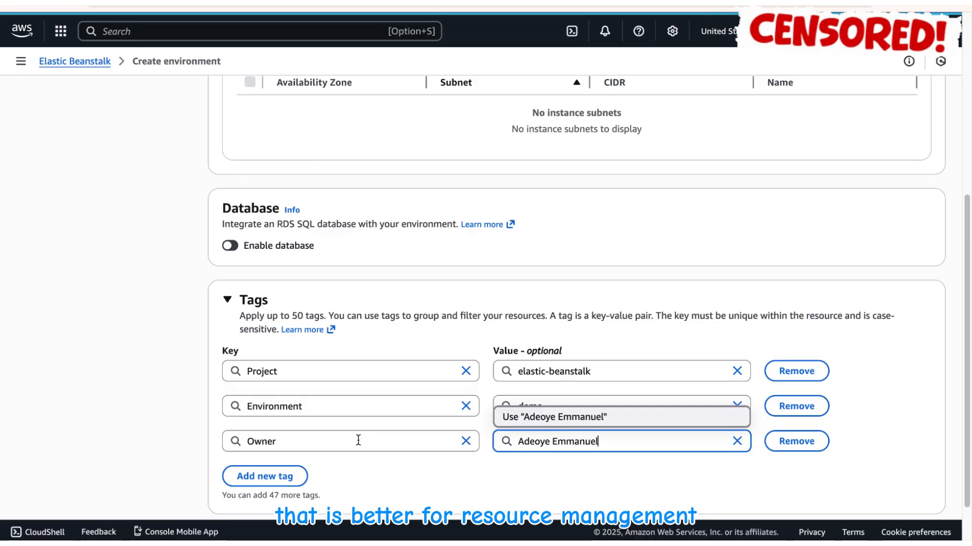
scroll(367, 432, "down", 1)
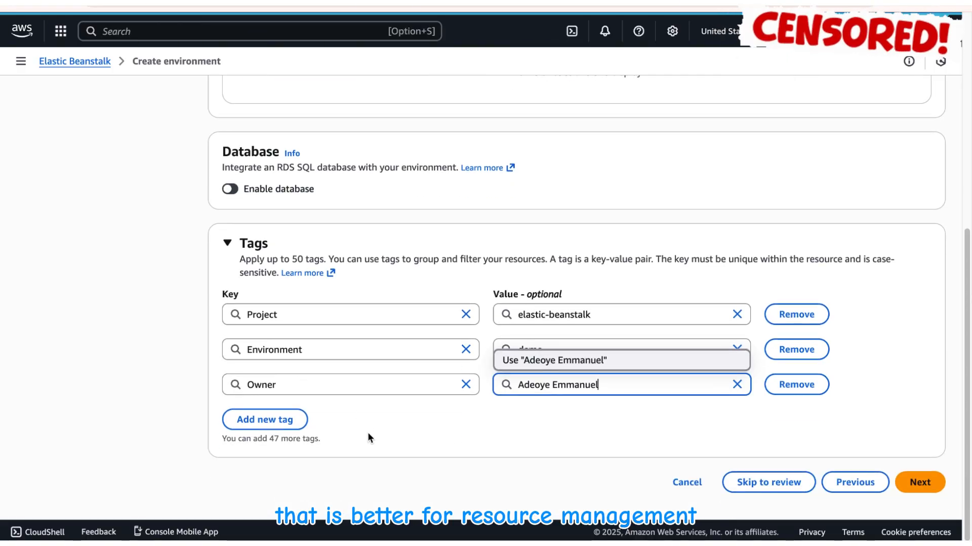
left_click(498, 428)
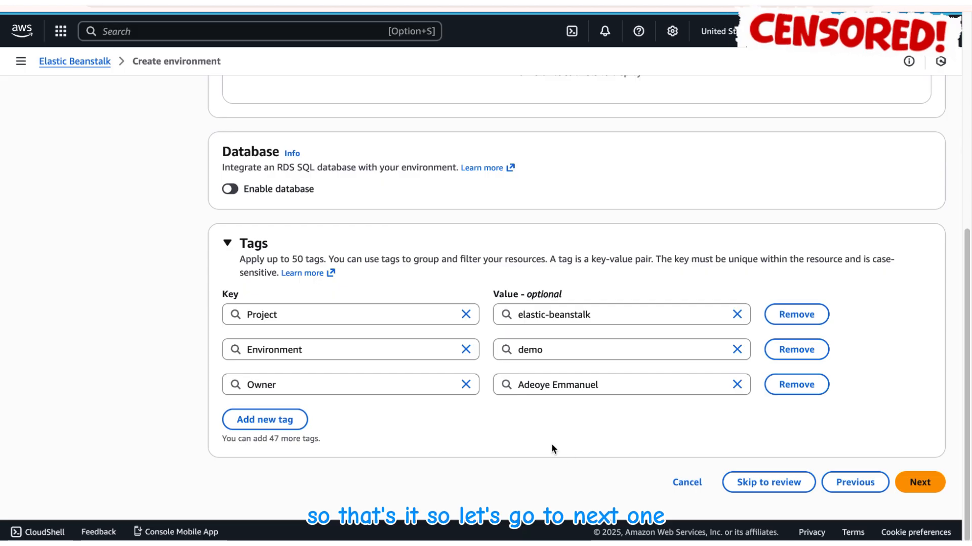
left_click(918, 484)
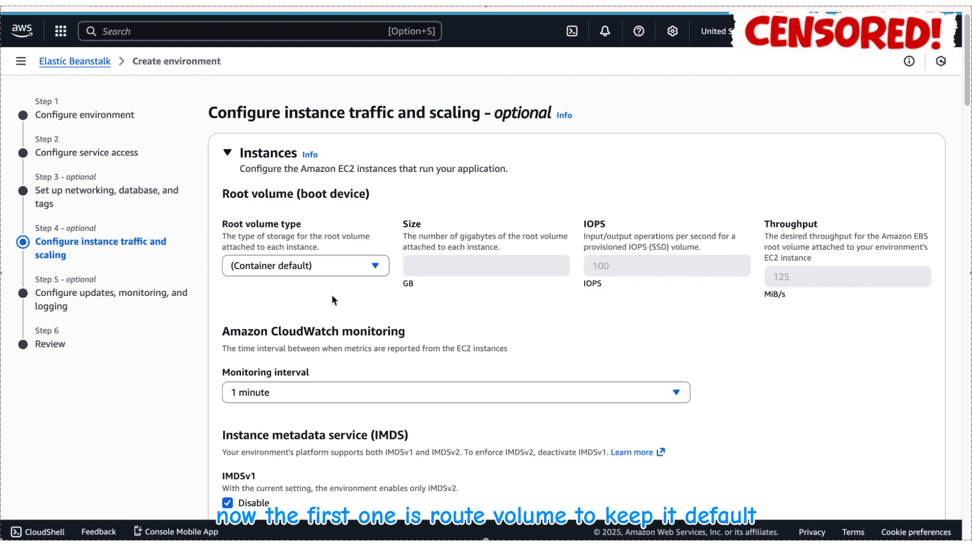
Scroll past the default Instances and Capacity settings down to the Scaling triggers section
scroll(332, 295, "down", 4)
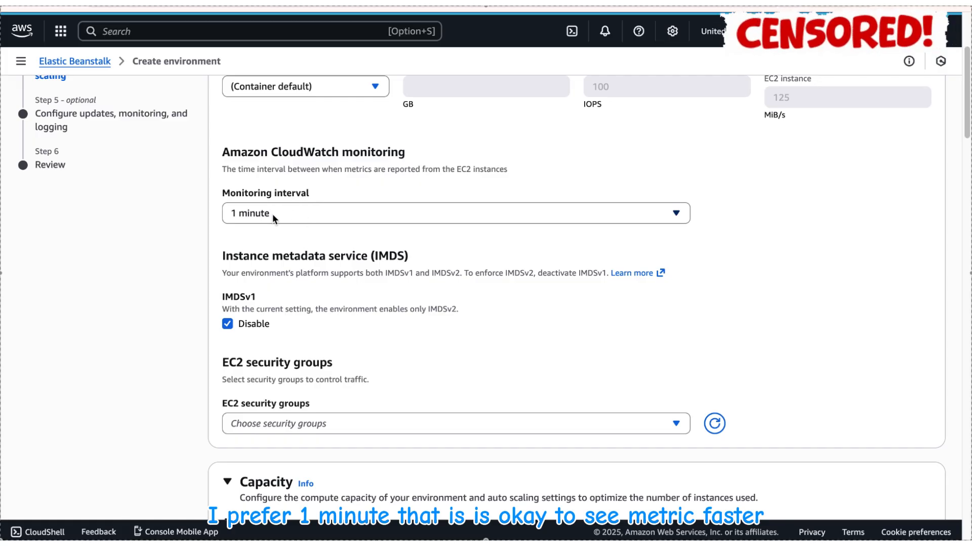
scroll(272, 214, "down", 3)
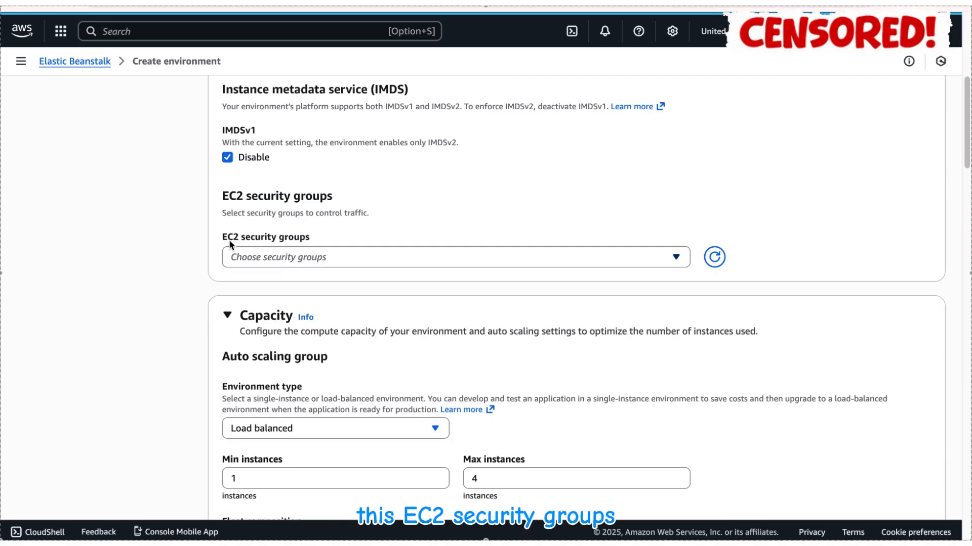
scroll(349, 244, "down", 3)
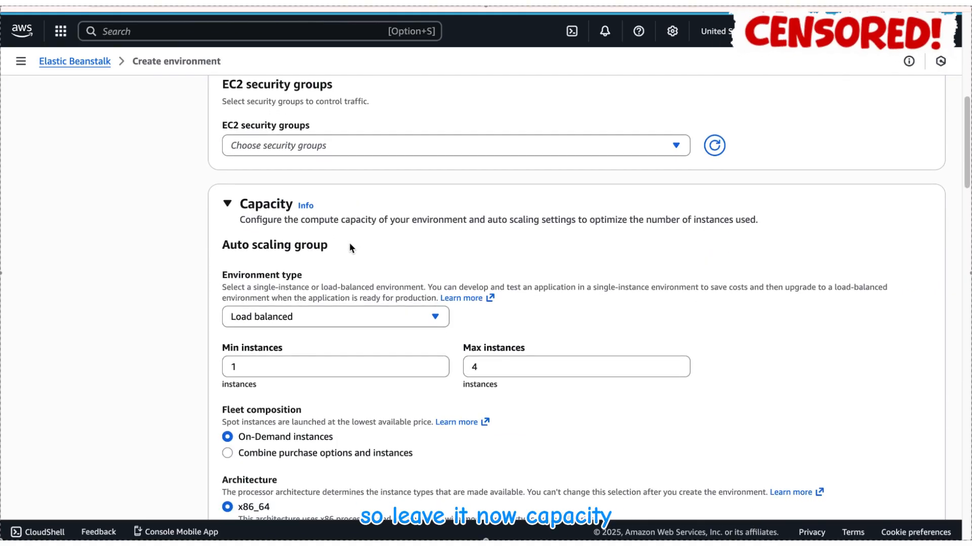
scroll(349, 244, "down", 1)
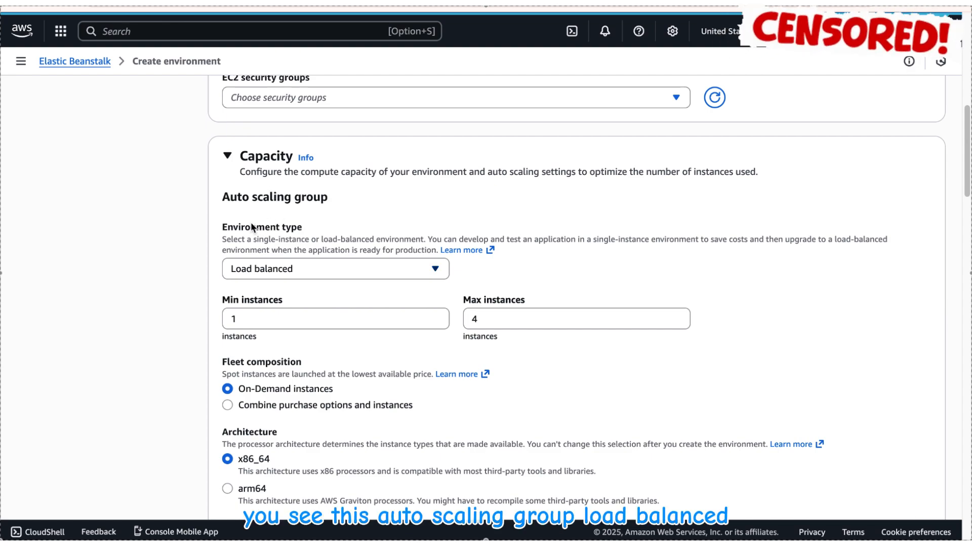
scroll(289, 238, "down", 1)
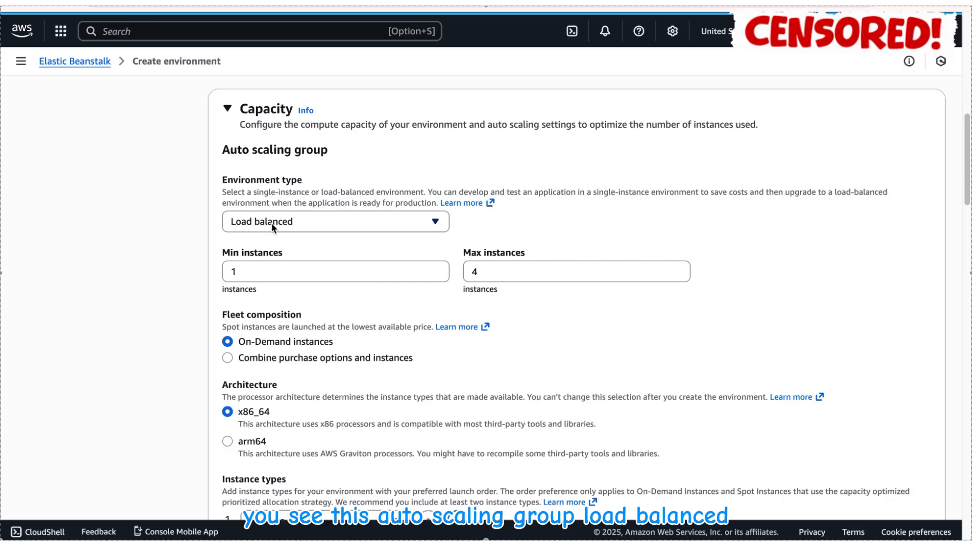
scroll(354, 278, "down", 1)
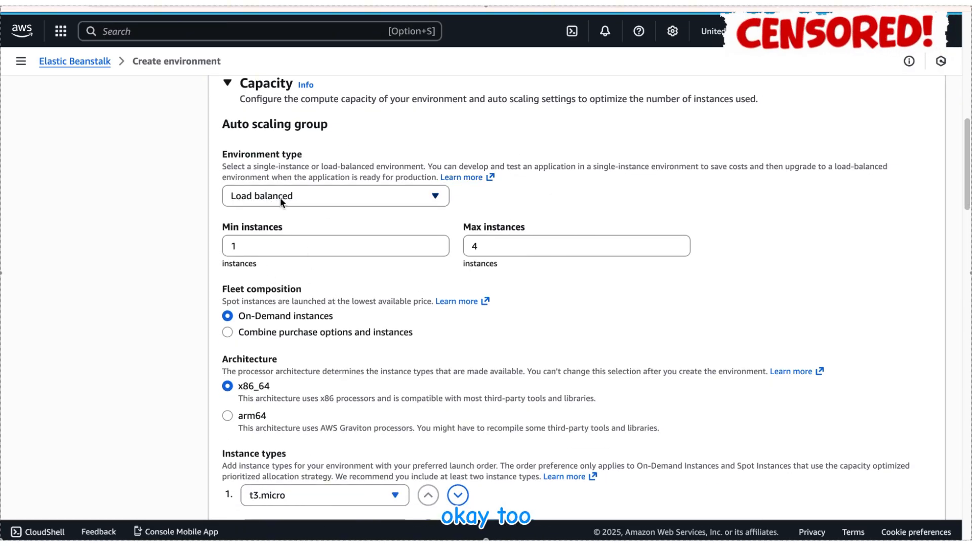
scroll(311, 263, "down", 2)
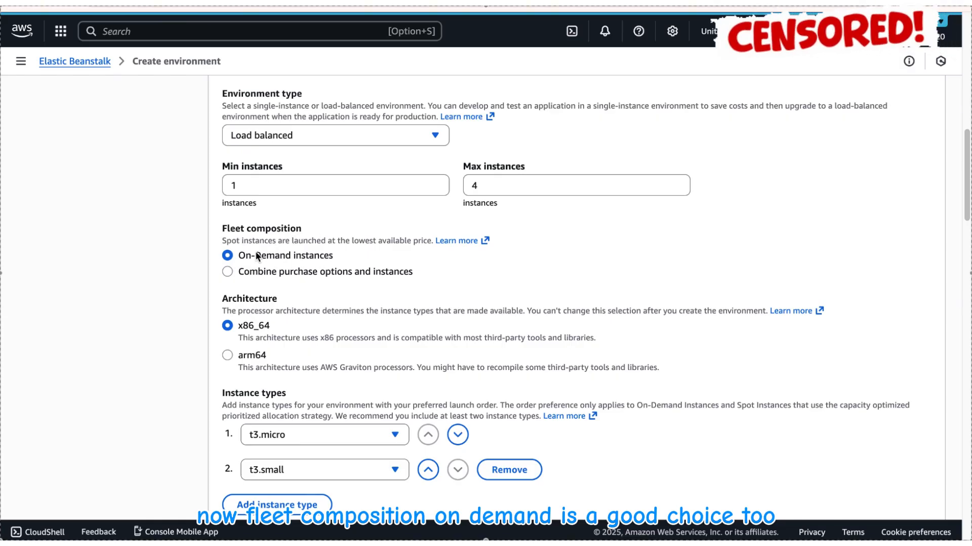
scroll(333, 256, "down", 1)
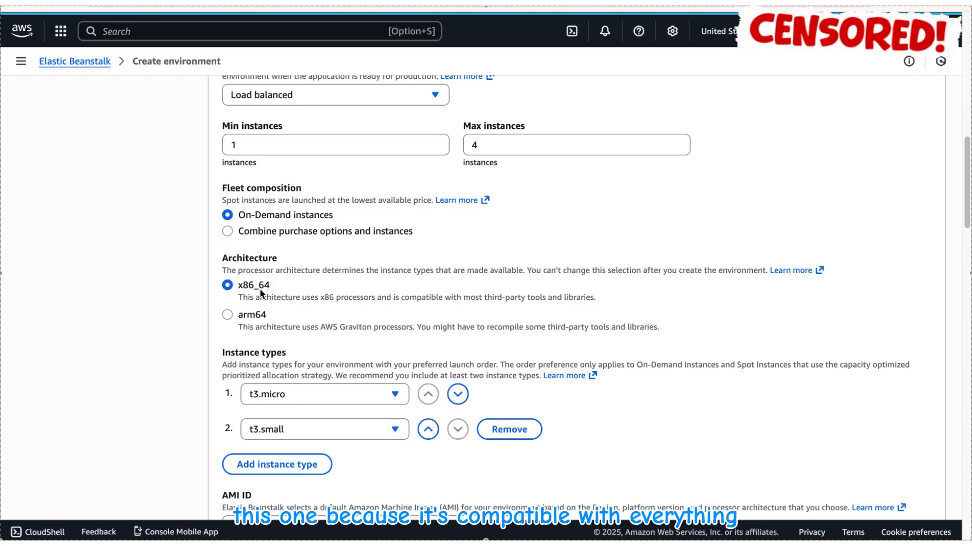
scroll(260, 288, "down", 1)
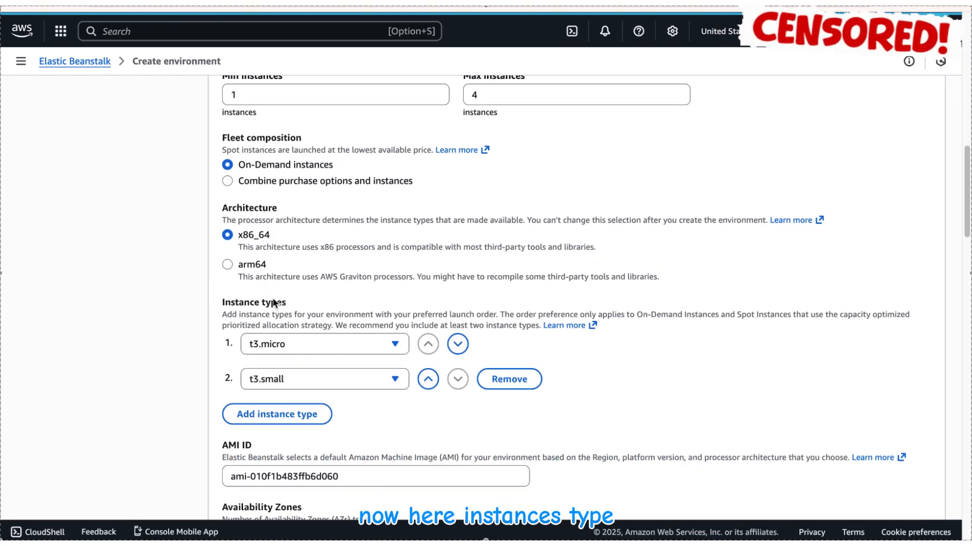
scroll(319, 308, "down", 4)
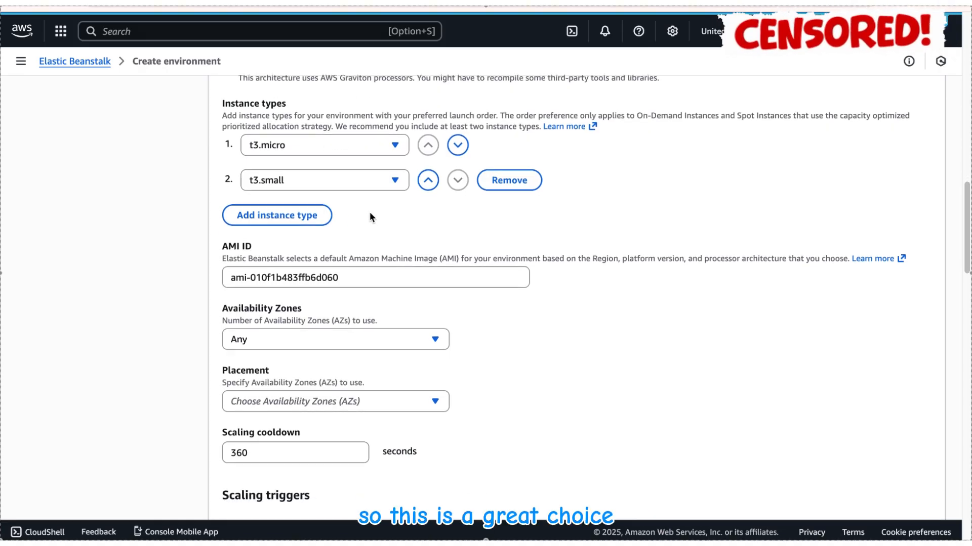
scroll(369, 216, "down", 3)
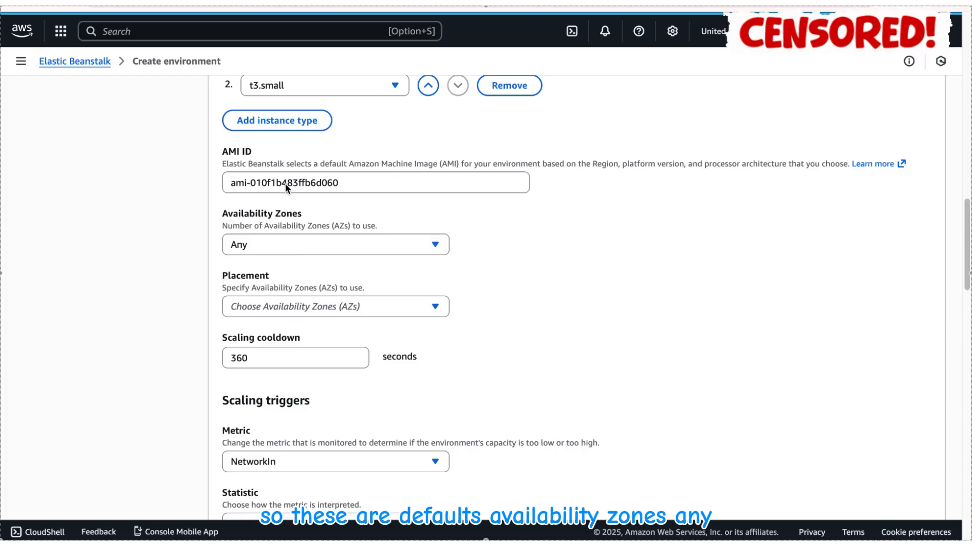
scroll(376, 193, "down", 2)
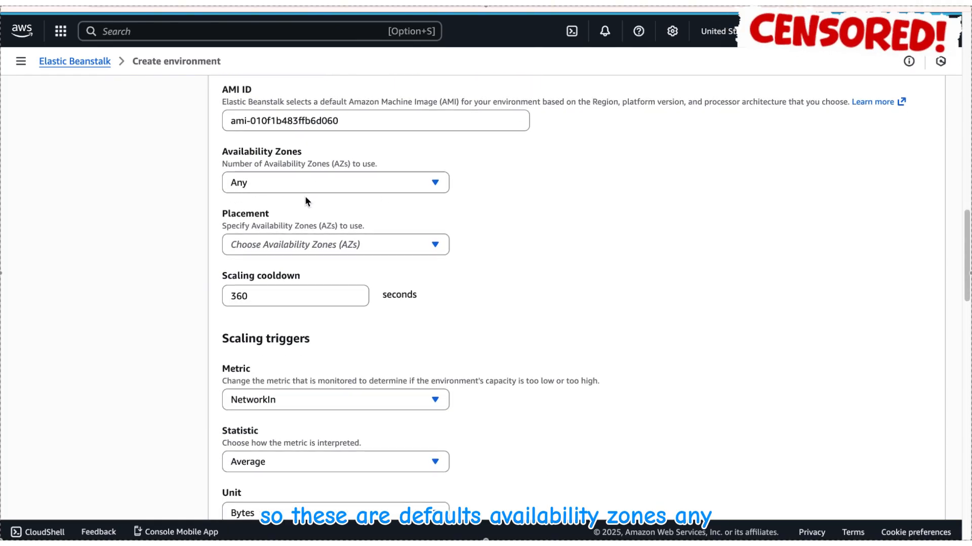
scroll(305, 201, "down", 4)
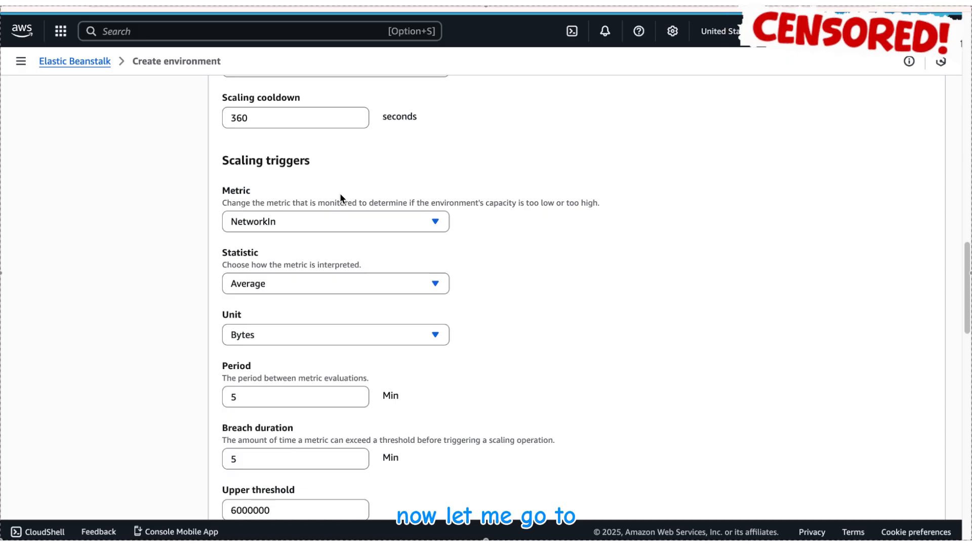
scroll(340, 198, "down", 1)
scroll(328, 172, "down", 1)
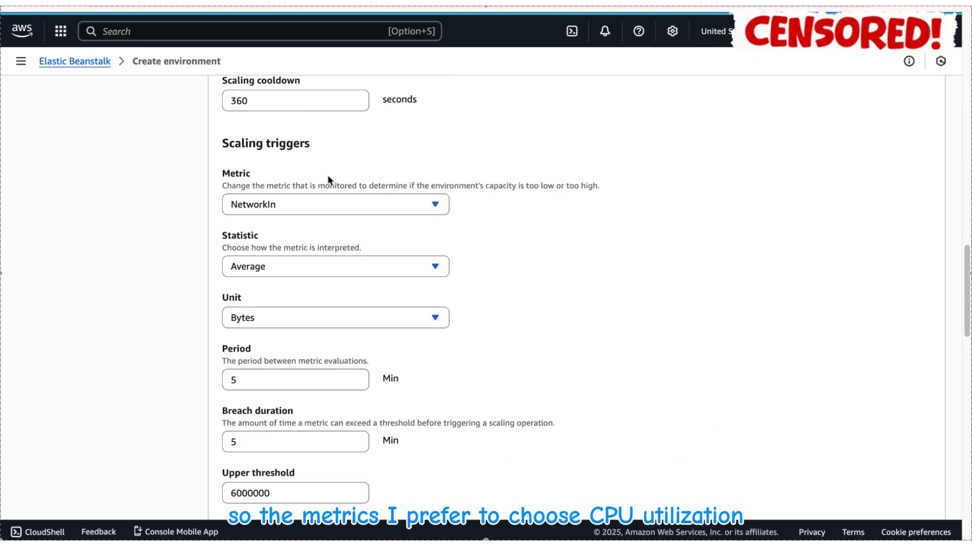
left_click(321, 203)
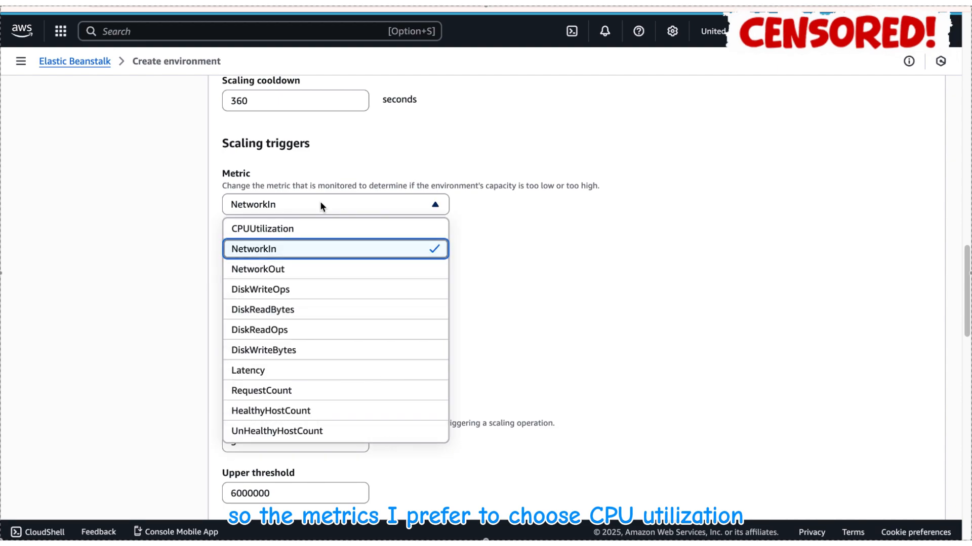
left_click(295, 230)
scroll(320, 238, "down", 2)
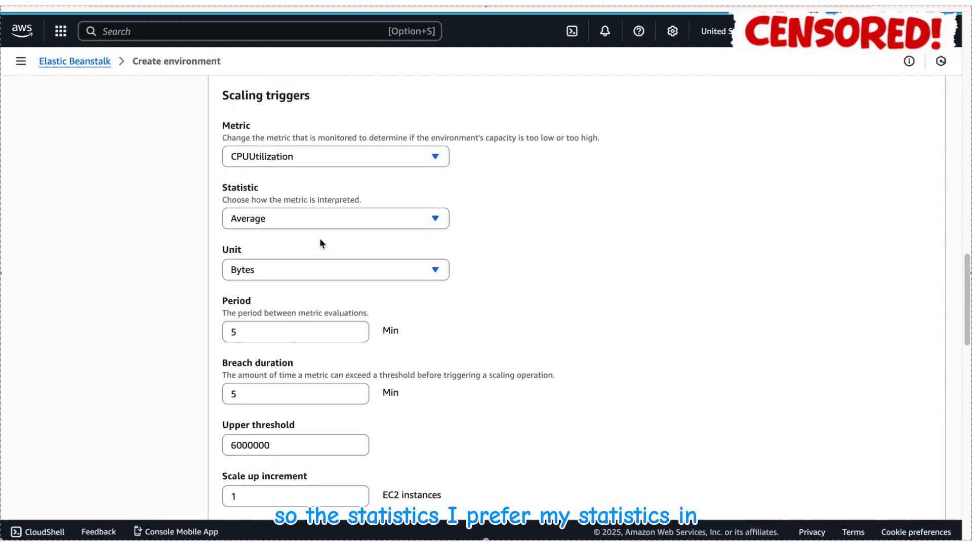
left_click(265, 223)
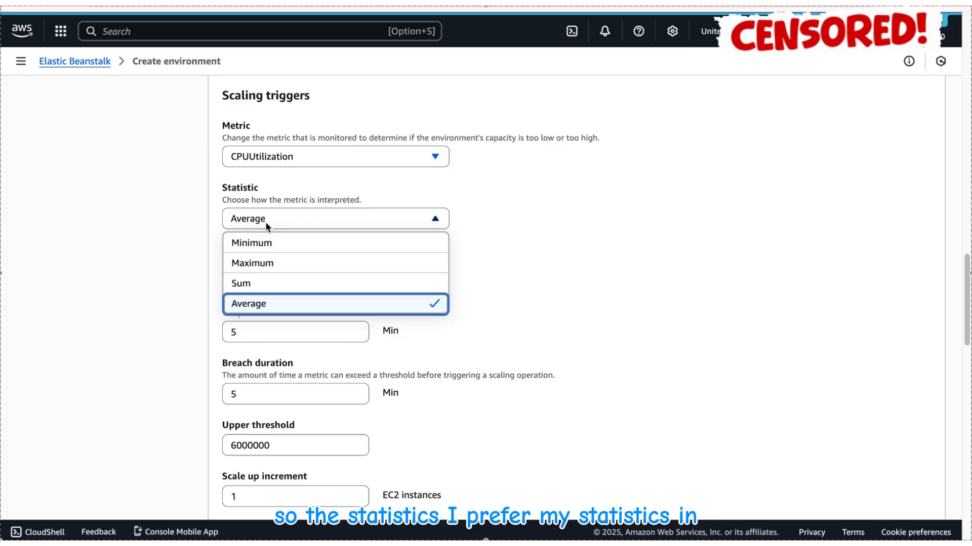
scroll(290, 271, "down", 1)
left_click(534, 252)
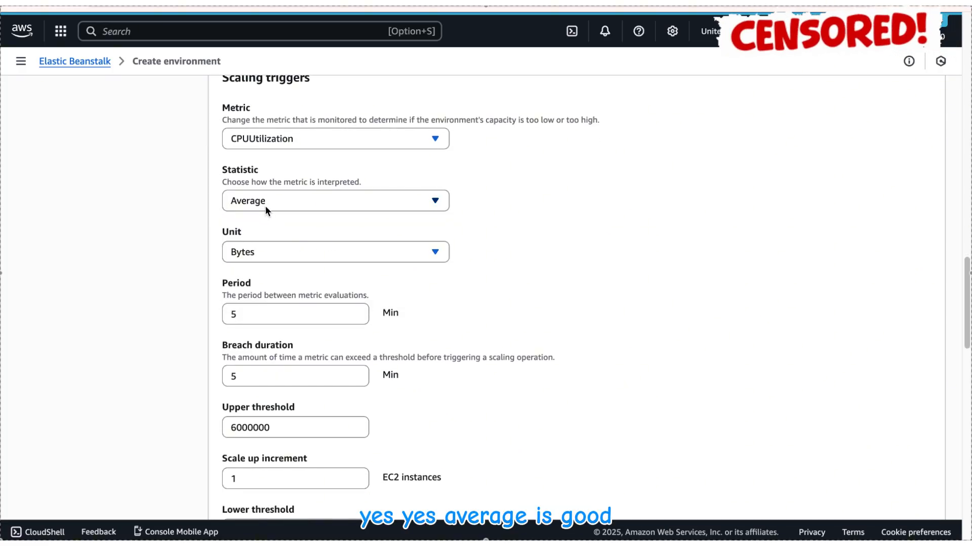
scroll(277, 224, "down", 1)
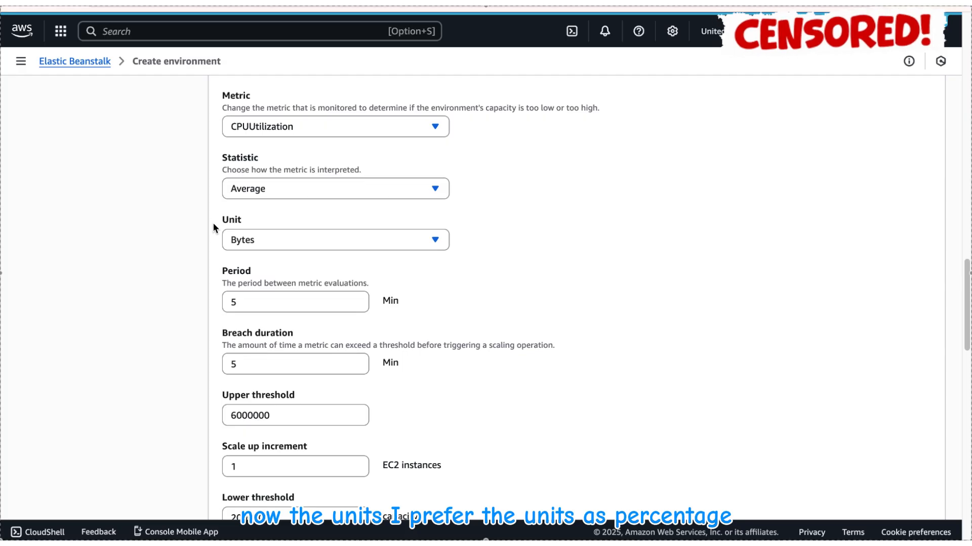
left_click(251, 239)
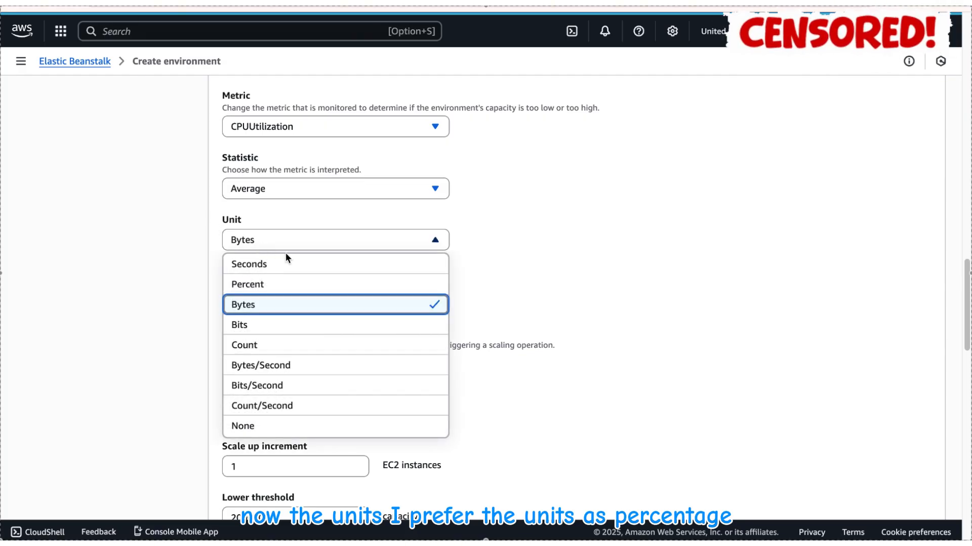
left_click(252, 284)
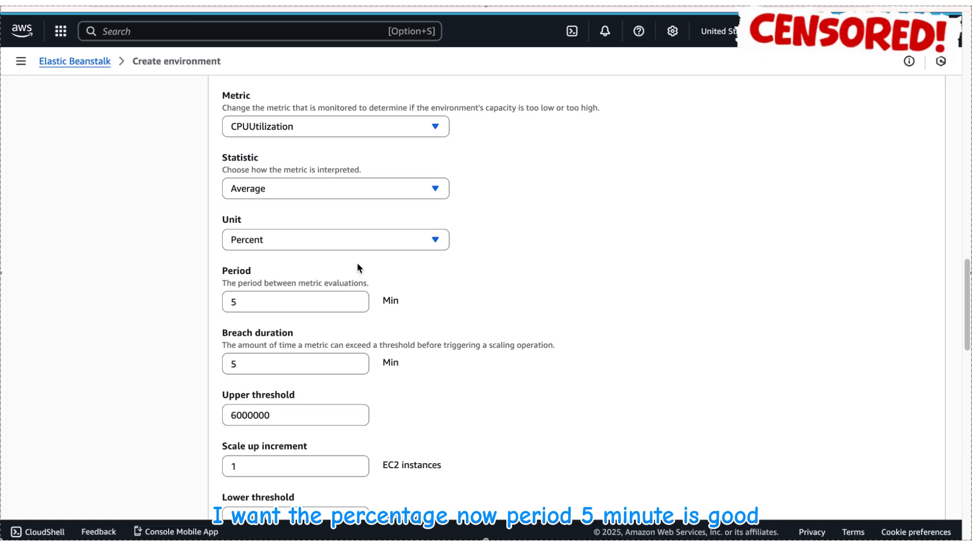
scroll(356, 268, "down", 1)
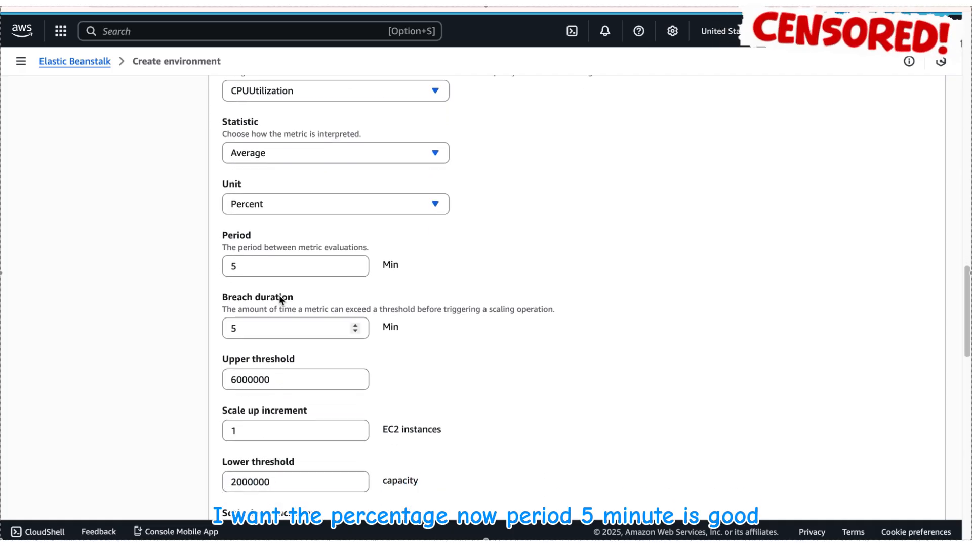
scroll(280, 299, "down", 1)
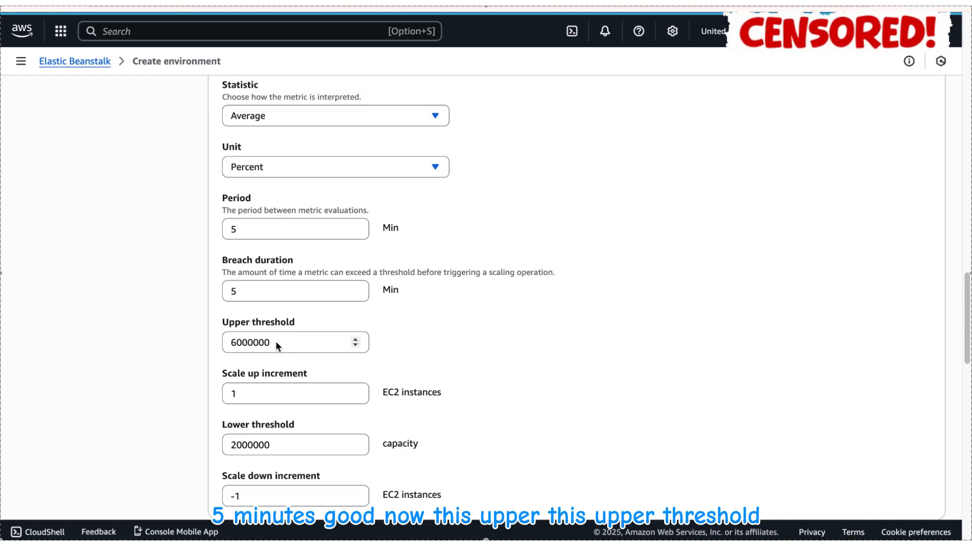
scroll(278, 329, "down", 3)
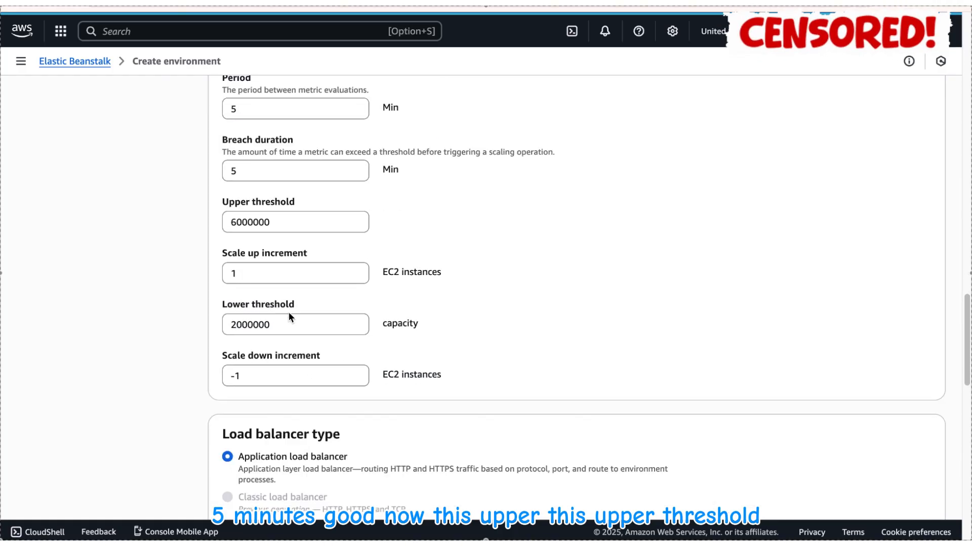
Set the scaling trigger's upper threshold to 70 and lower threshold to 30, keeping increments 1 and -1
double_click(273, 213)
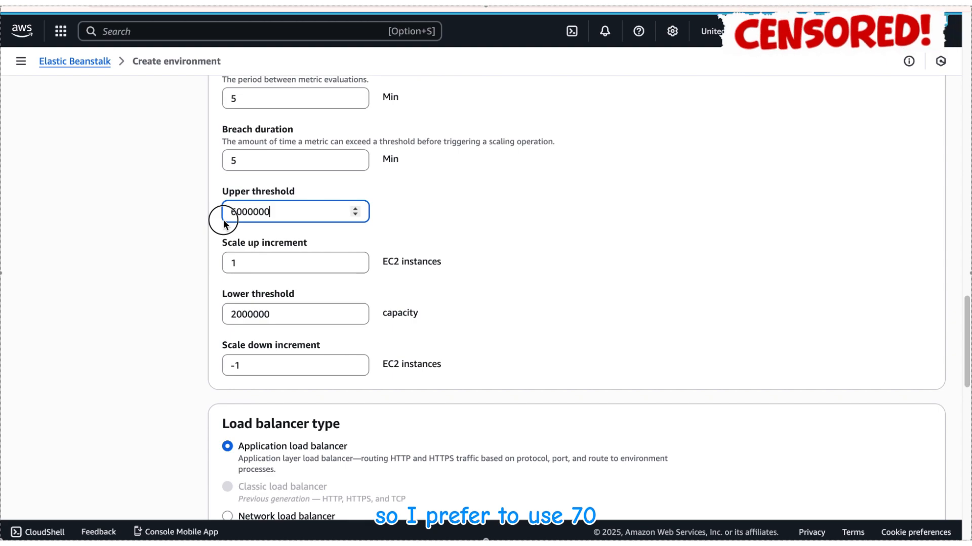
type("7")
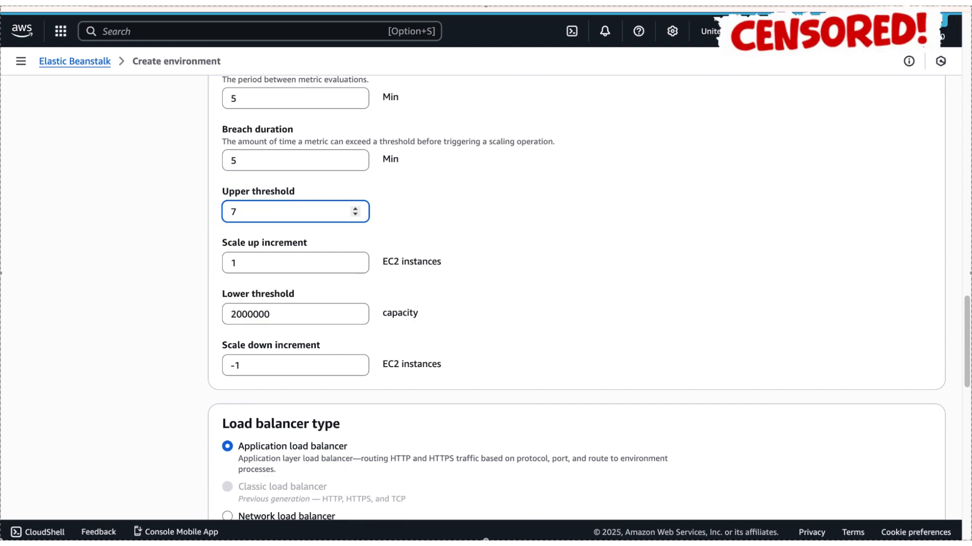
type("0")
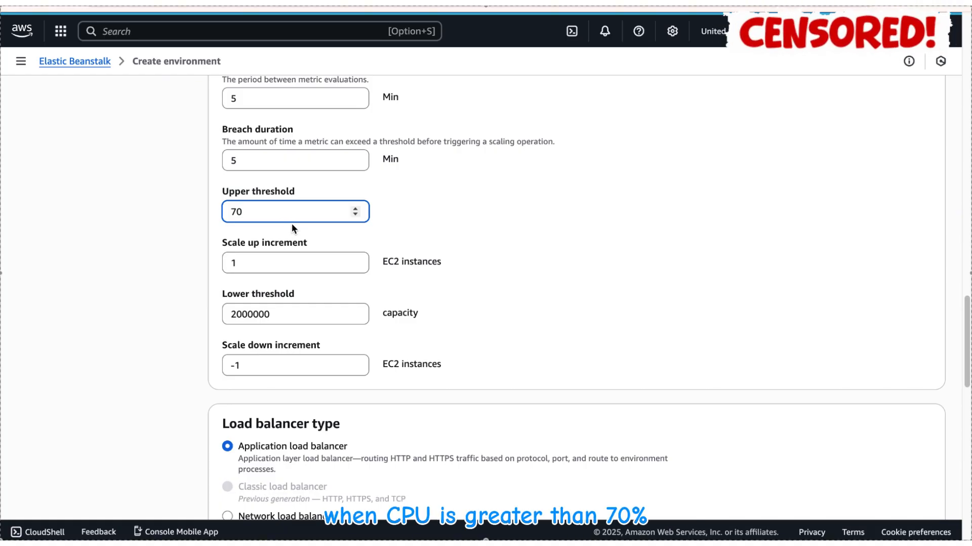
scroll(298, 219, "up", 2)
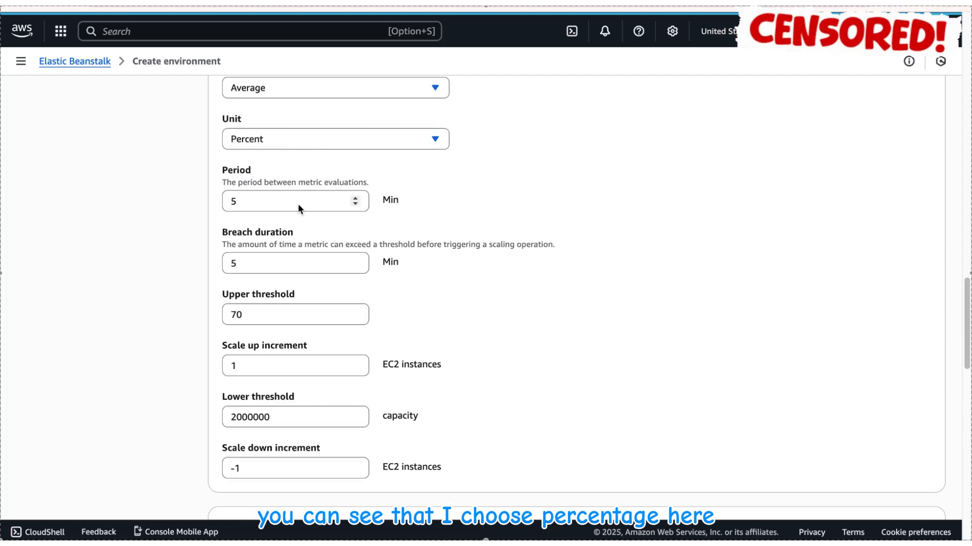
scroll(298, 202, "down", 2)
scroll(296, 198, "up", 4)
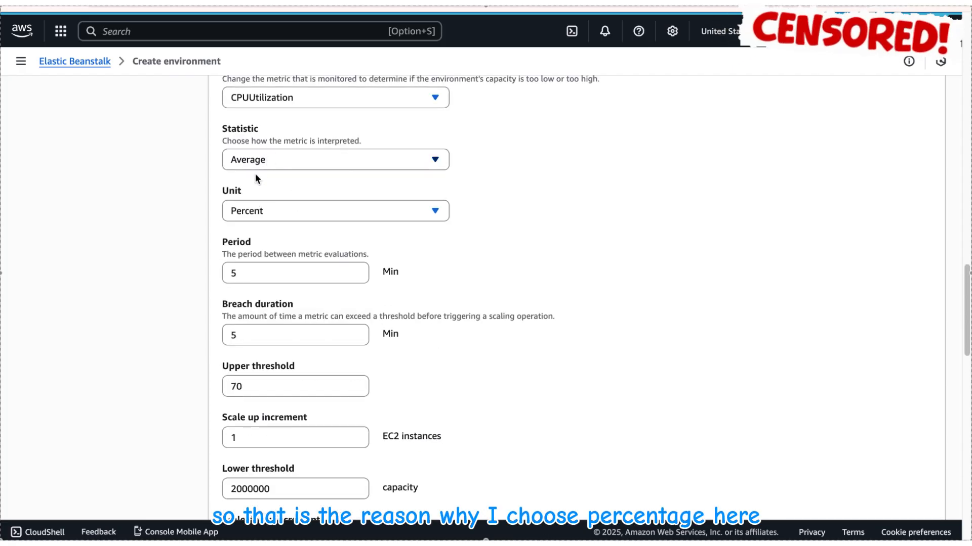
scroll(266, 225, "down", 2)
scroll(265, 221, "down", 1)
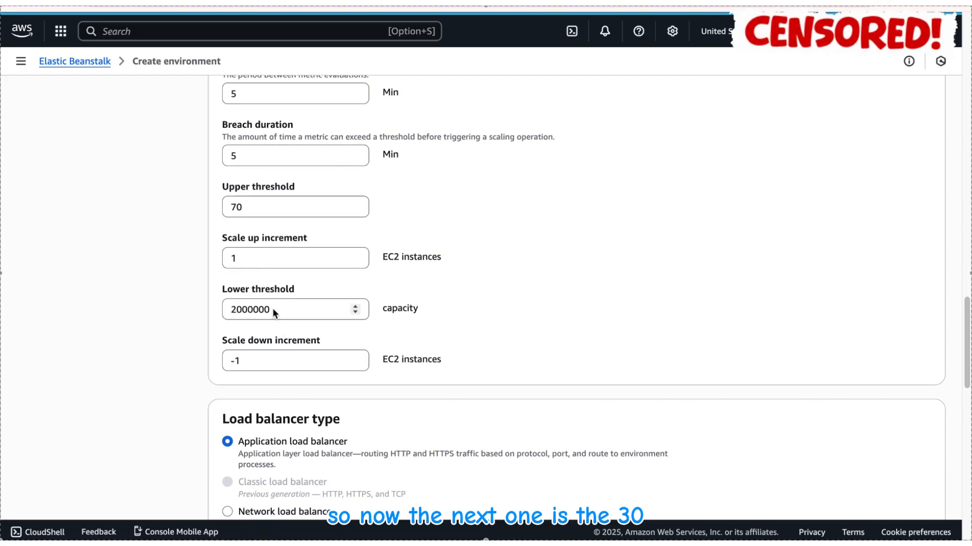
left_click_drag(272, 311, 233, 314)
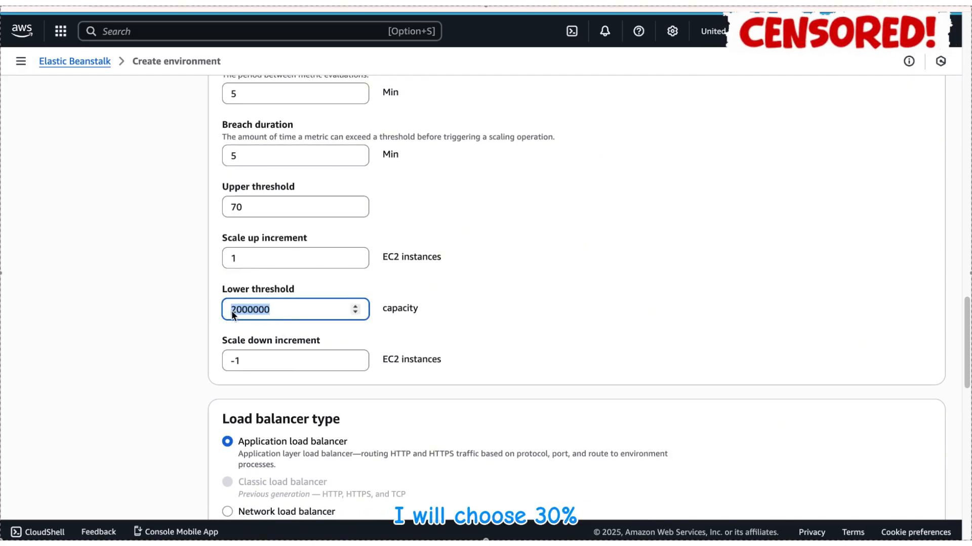
type("30")
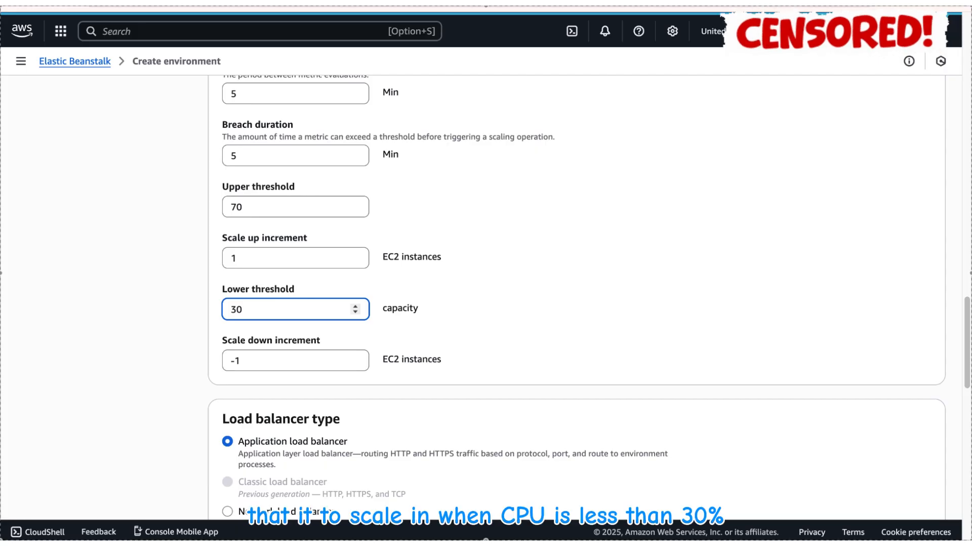
left_click(233, 321)
scroll(230, 311, "down", 2)
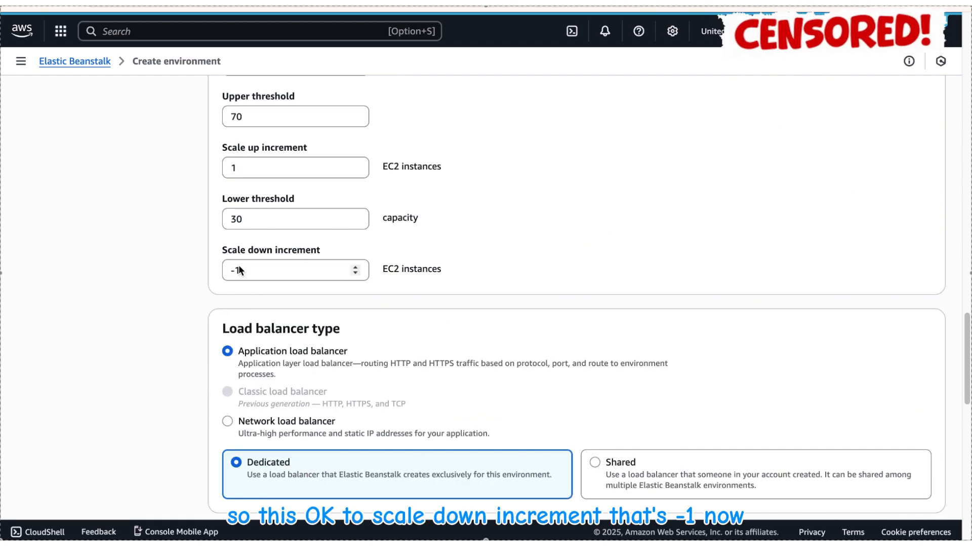
scroll(371, 281, "down", 3)
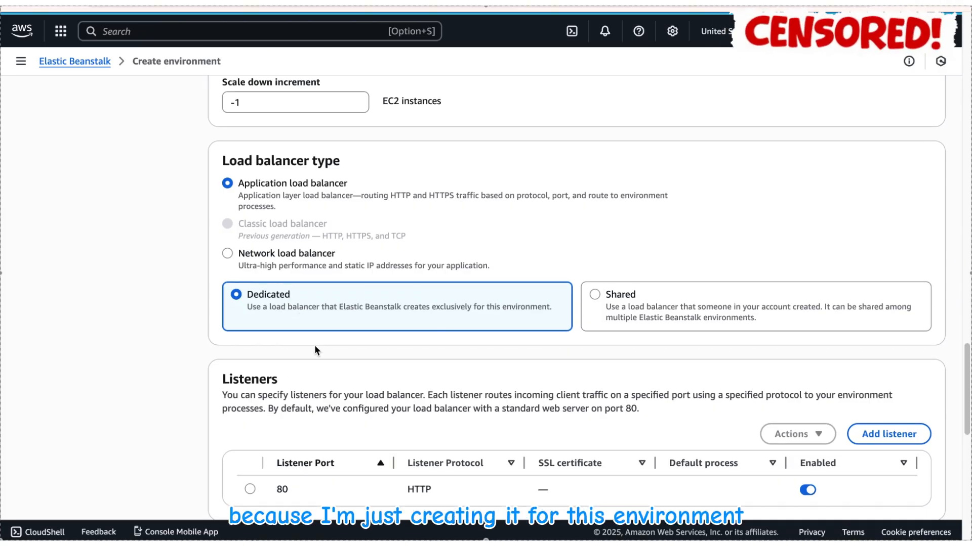
scroll(314, 350, "down", 2)
scroll(349, 384, "down", 3)
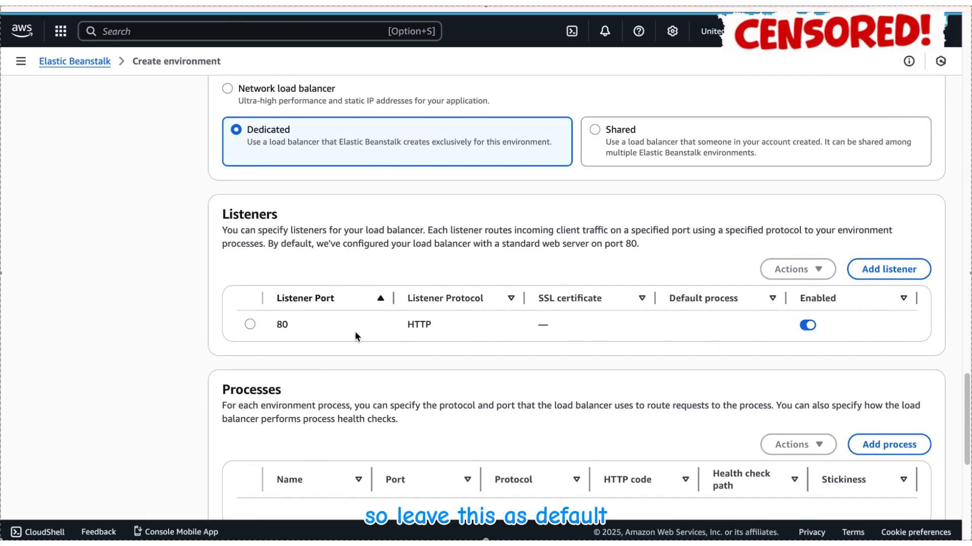
scroll(365, 337, "down", 8)
scroll(360, 235, "down", 3)
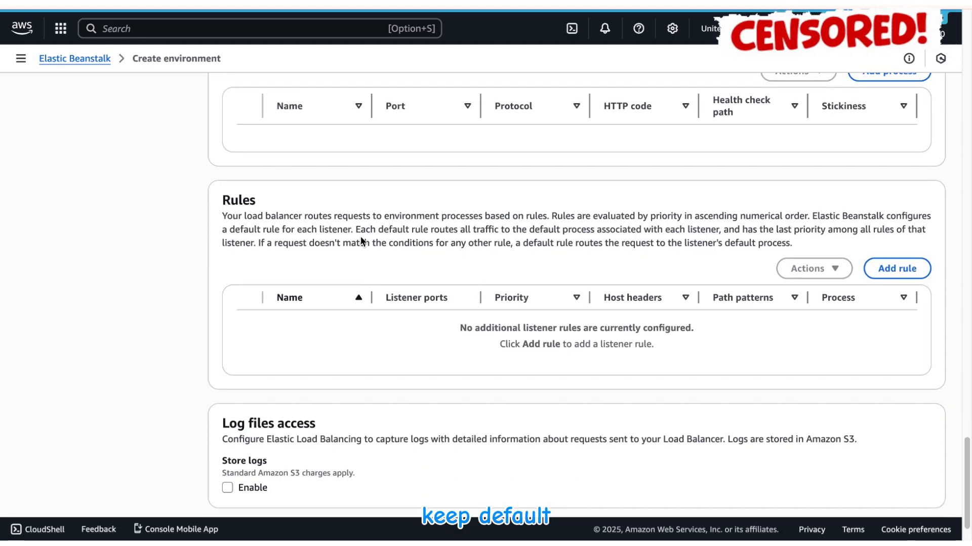
scroll(360, 236, "down", 1)
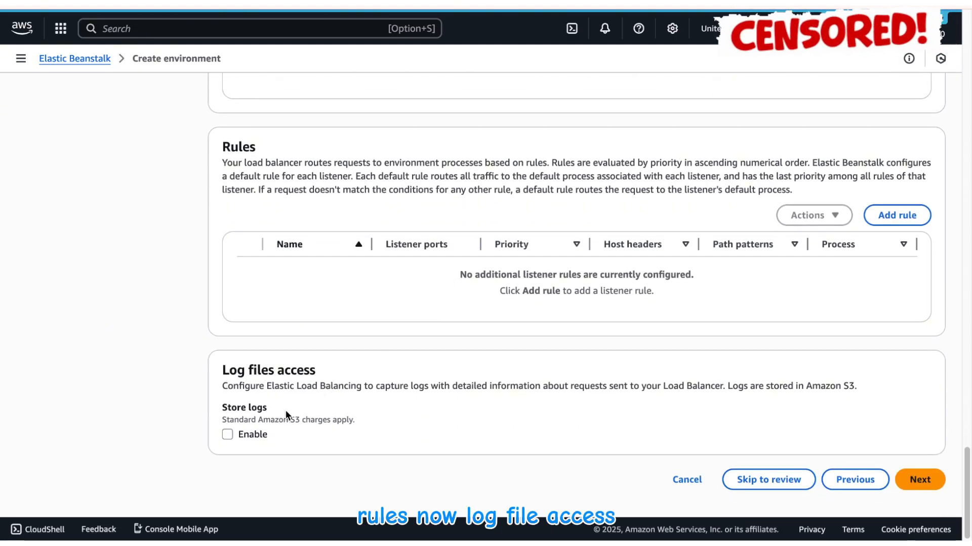
Enable Store logs for the load balancer and choose the first S3 bucket to hold them
left_click(227, 434)
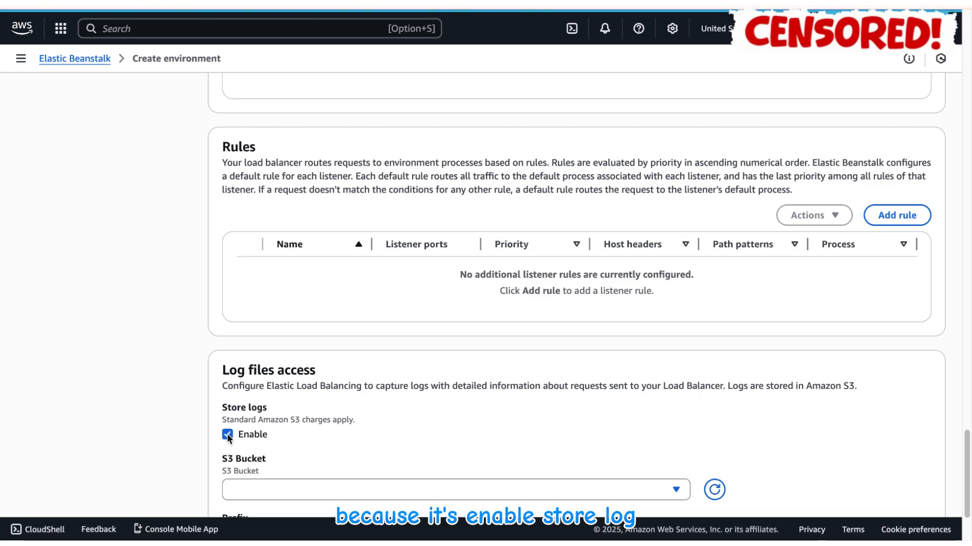
scroll(390, 421, "down", 1)
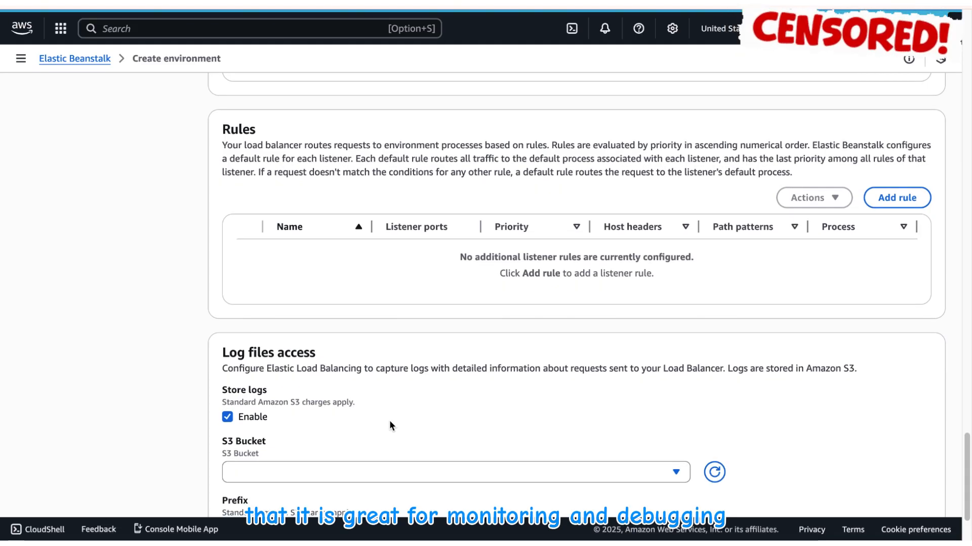
scroll(409, 383, "down", 3)
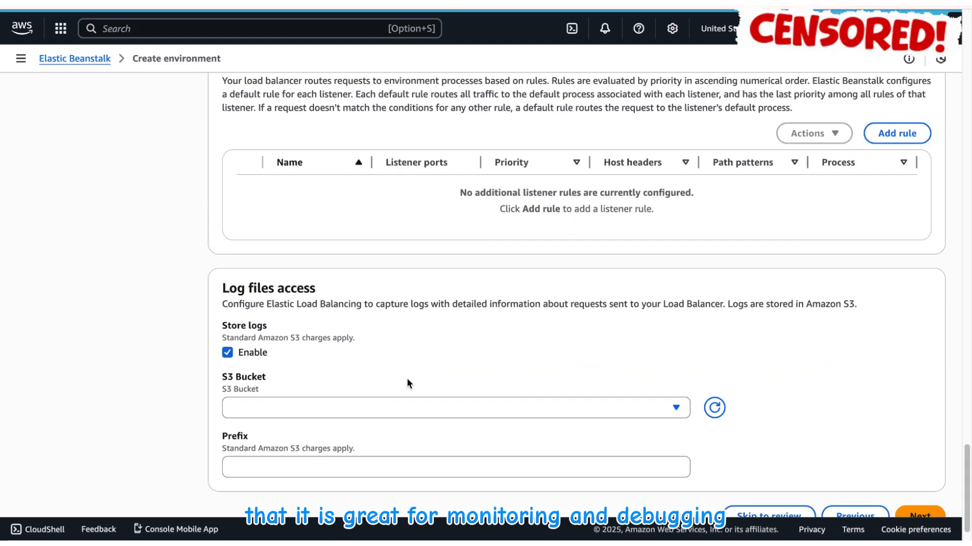
left_click(668, 377)
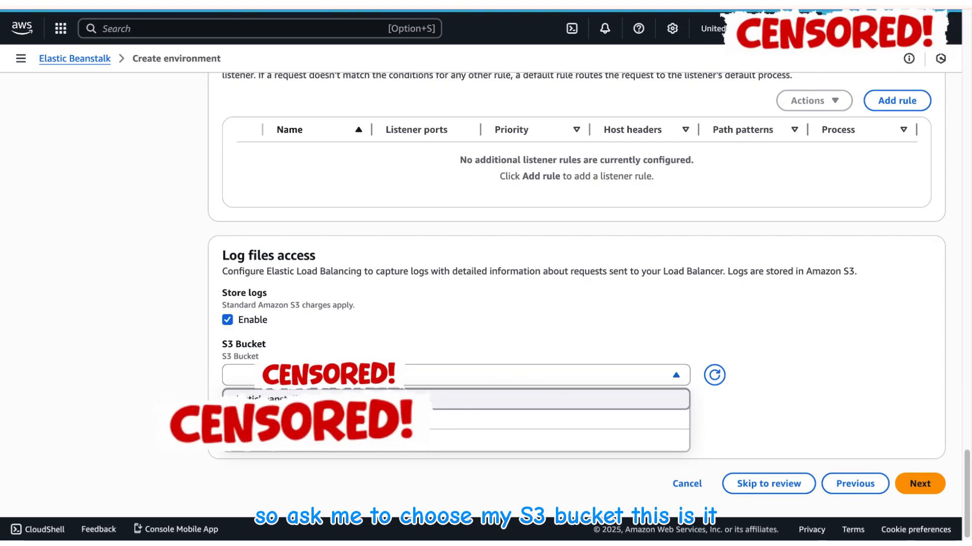
left_click(324, 400)
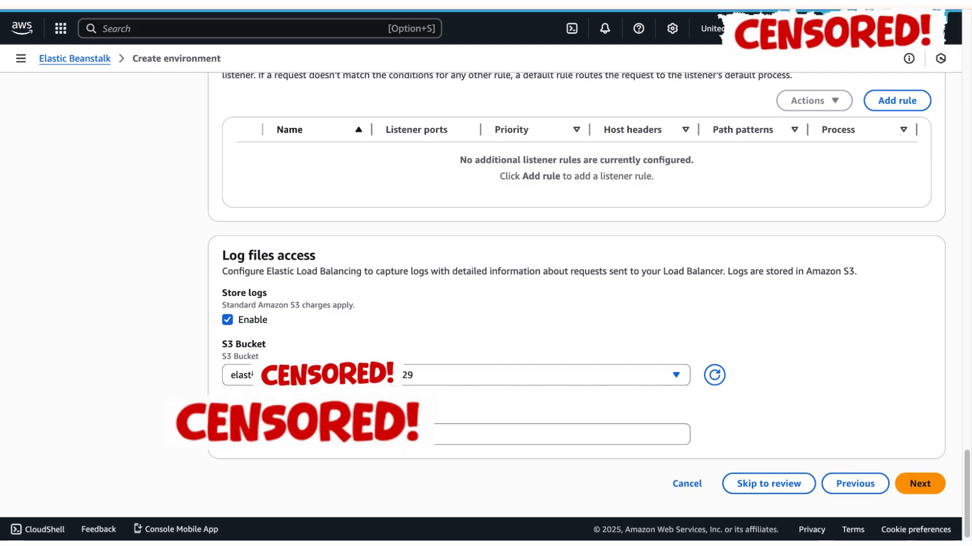
scroll(541, 421, "down", 1)
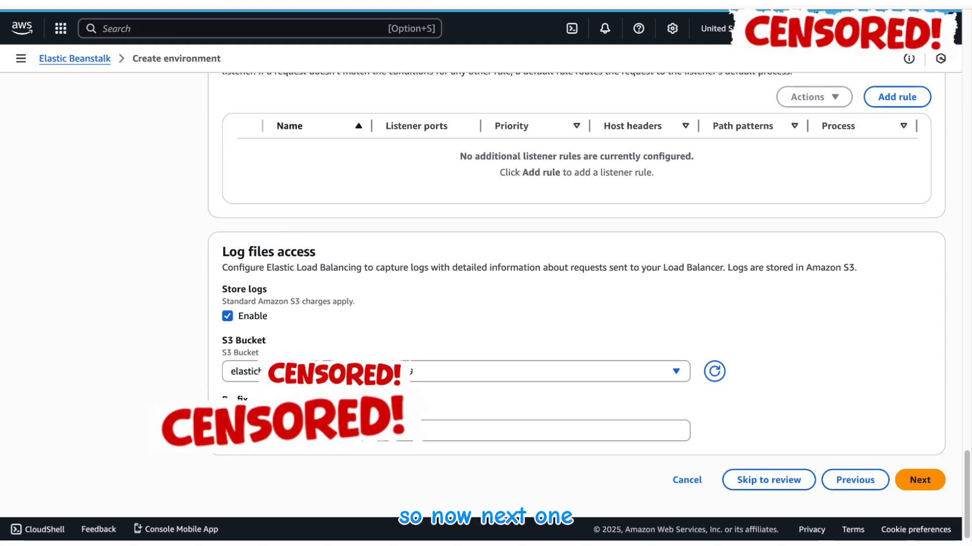
Advance to Step 5, Configure updates, monitoring, and logging, leaving health reporting on Enhanced
left_click(926, 484)
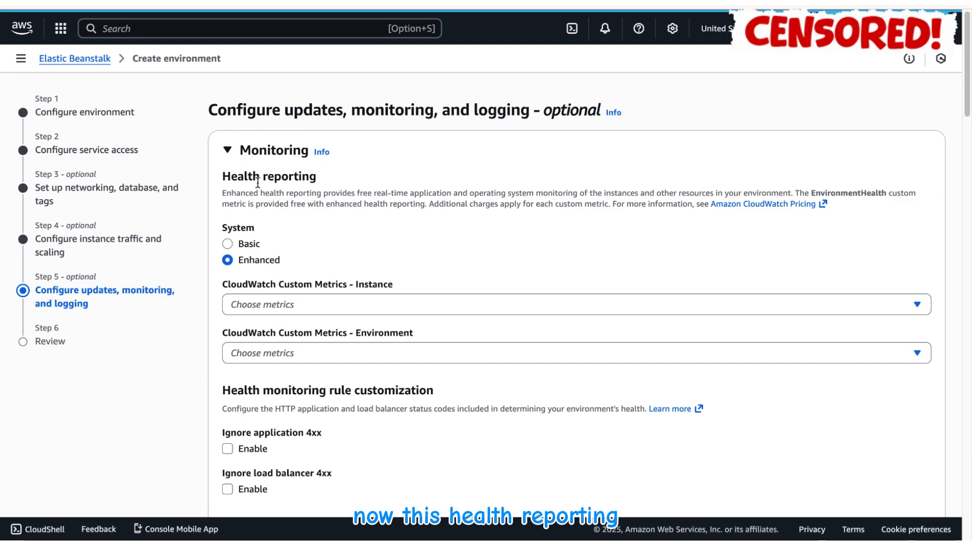
scroll(329, 226, "down", 1)
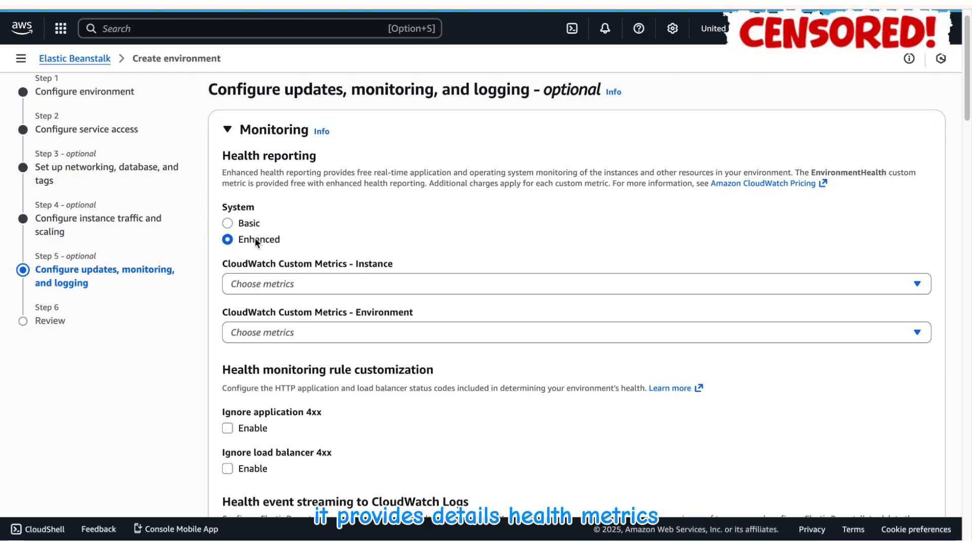
scroll(255, 243, "down", 1)
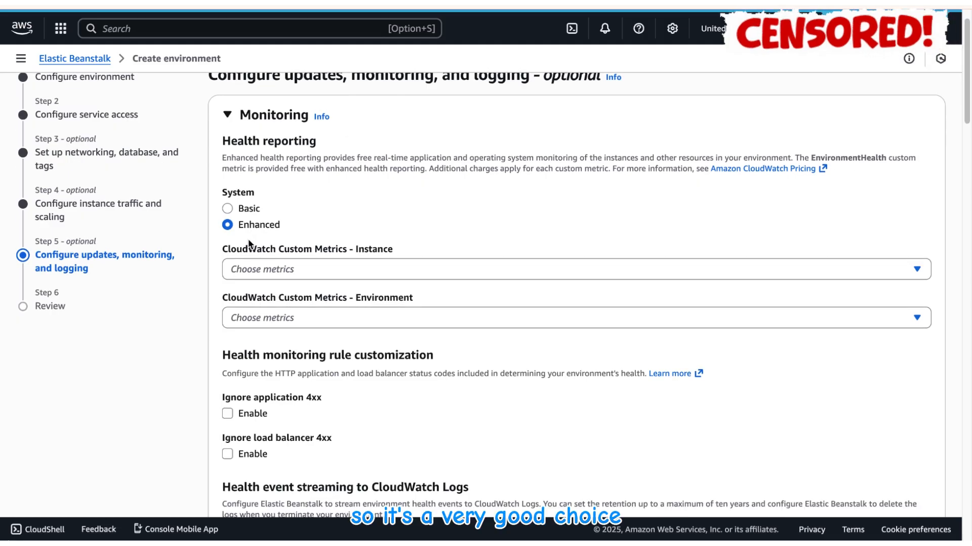
scroll(332, 227, "down", 1)
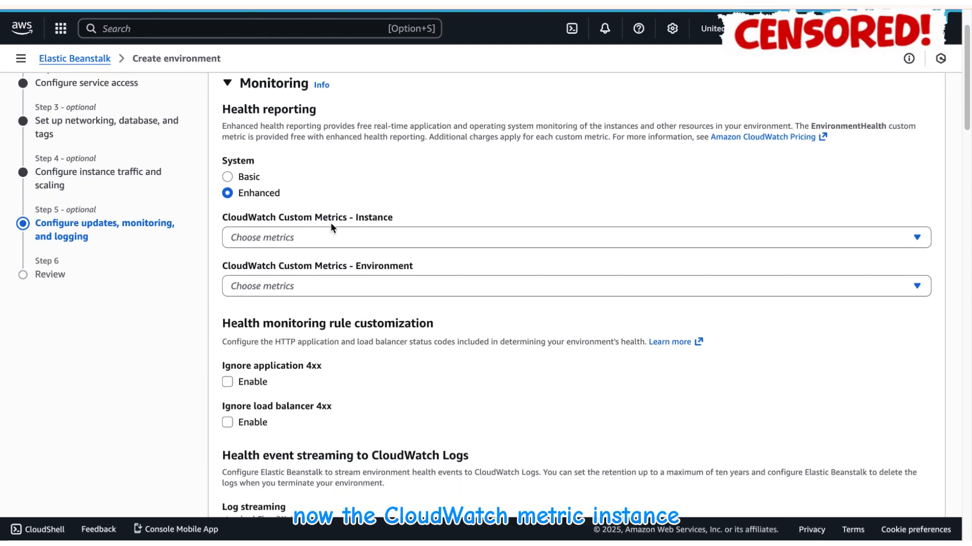
scroll(342, 231, "down", 1)
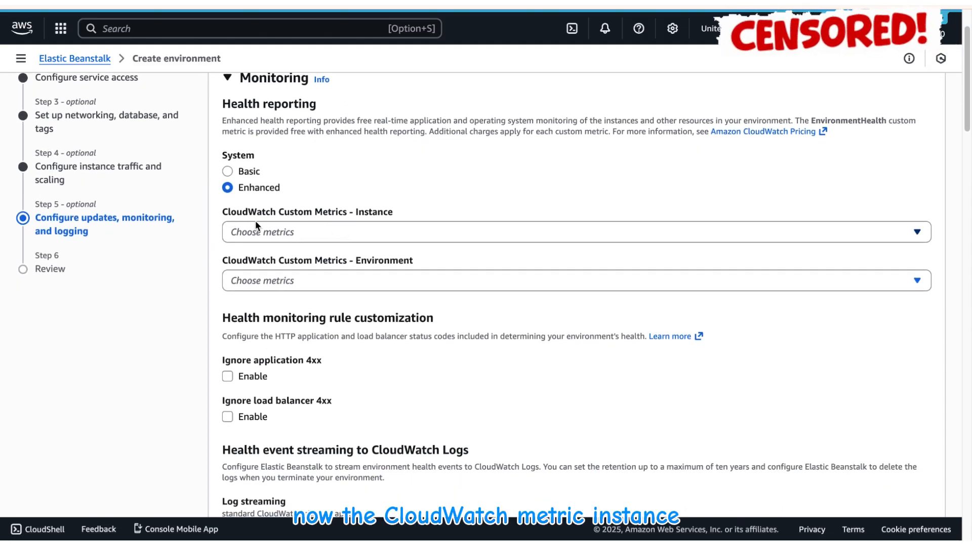
Add CPUUser, ApplicationLatencyP10 and InstanceHealth as instance custom metrics
left_click(291, 232)
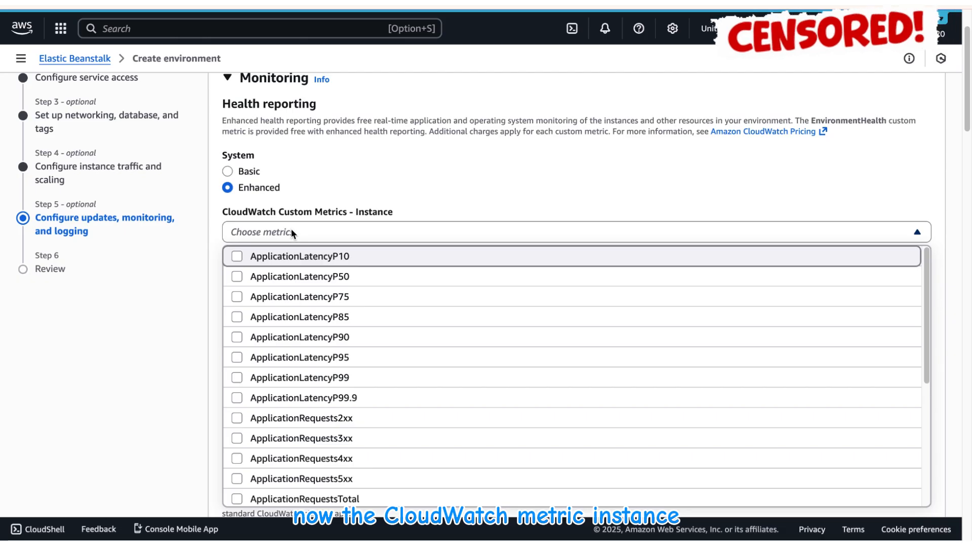
scroll(316, 291, "down", 1)
scroll(315, 291, "down", 4)
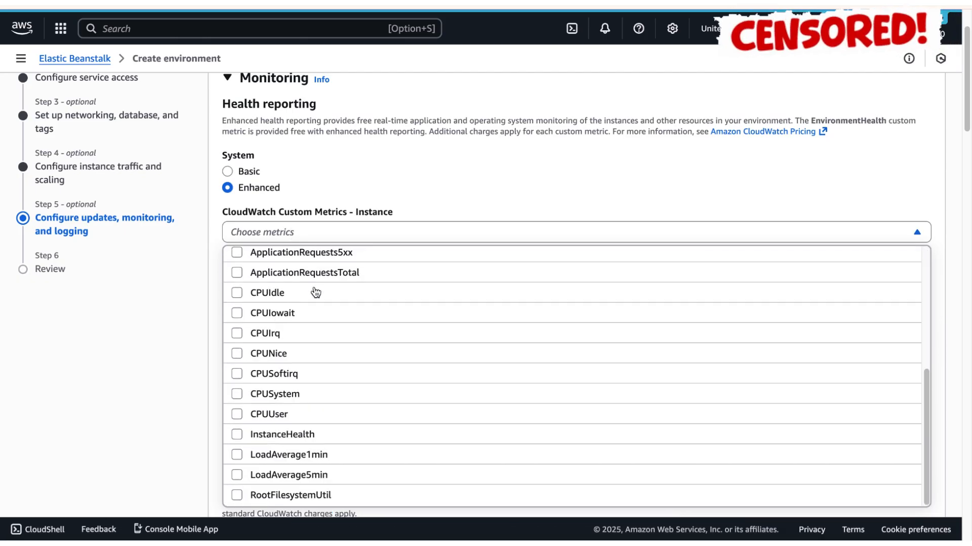
left_click(279, 416)
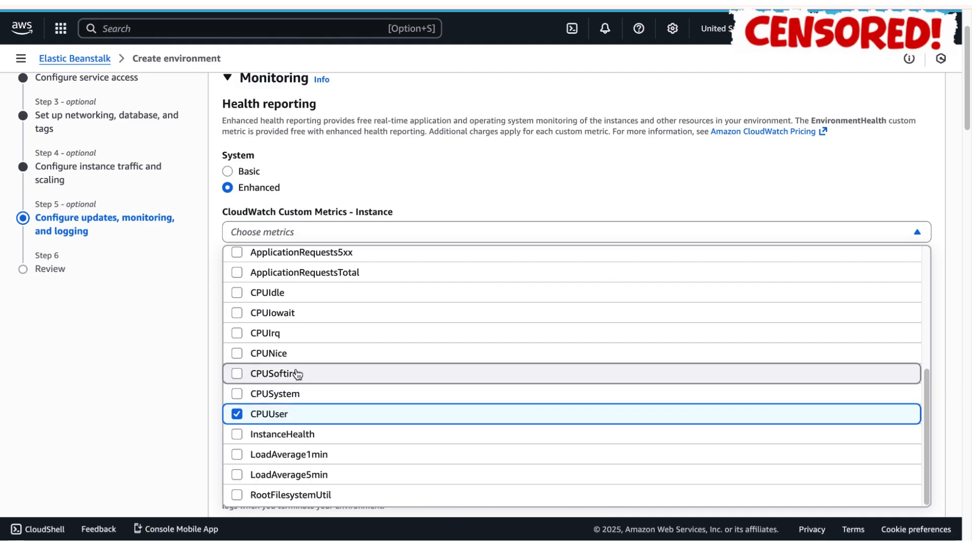
scroll(313, 387, "up", 3)
scroll(323, 390, "up", 5)
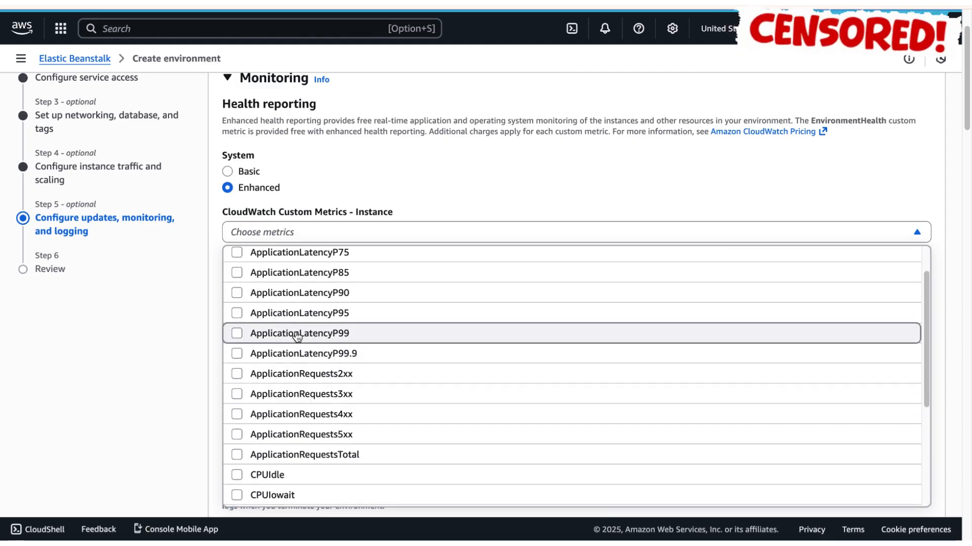
scroll(297, 338, "up", 1)
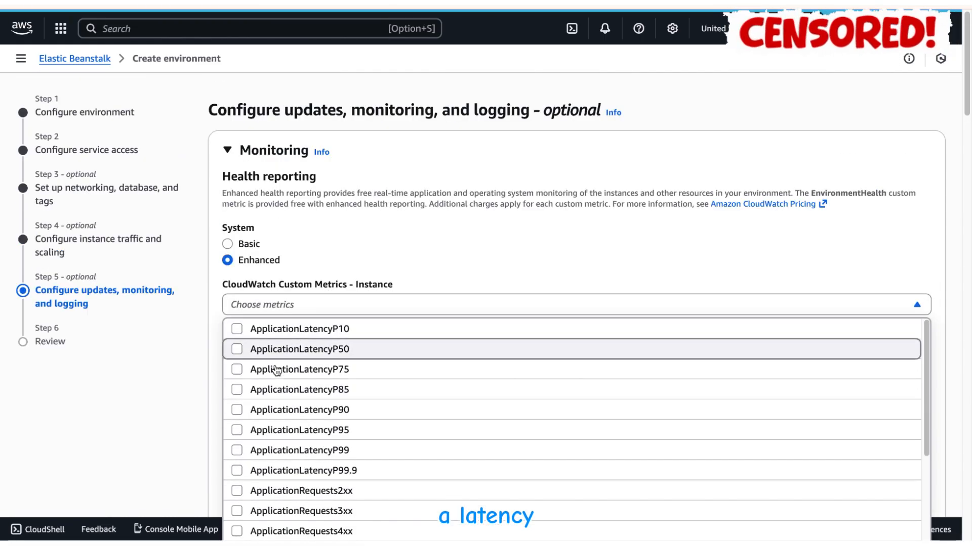
left_click(239, 330)
scroll(311, 404, "down", 5)
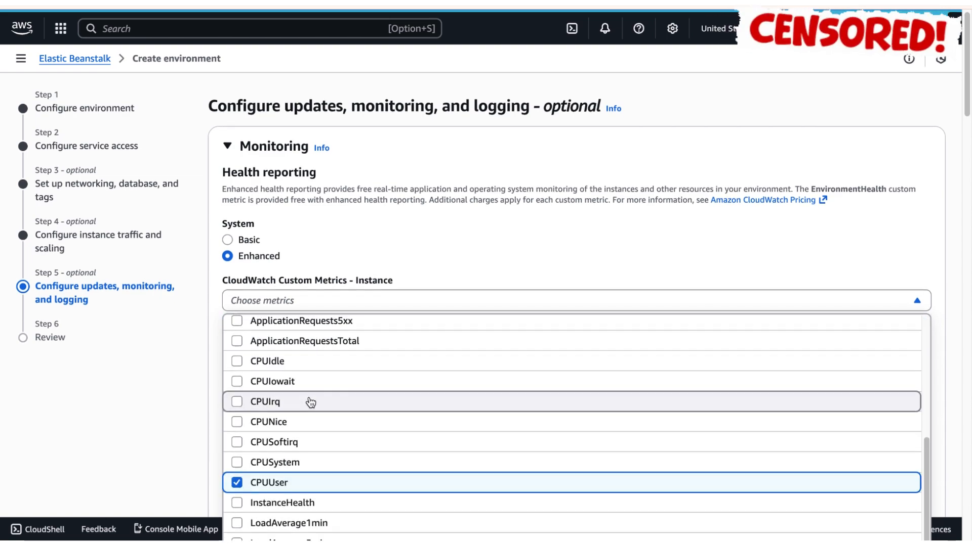
left_click(297, 460)
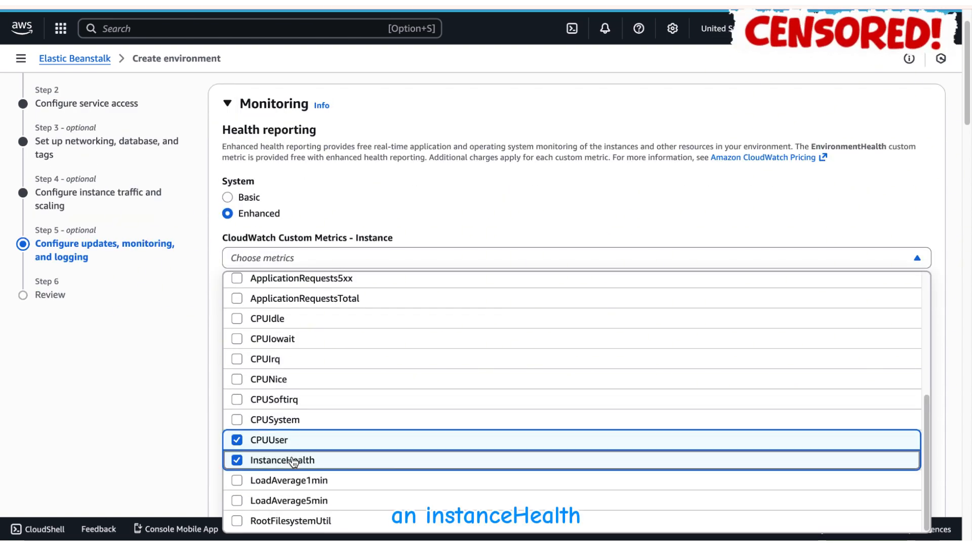
left_click(205, 355)
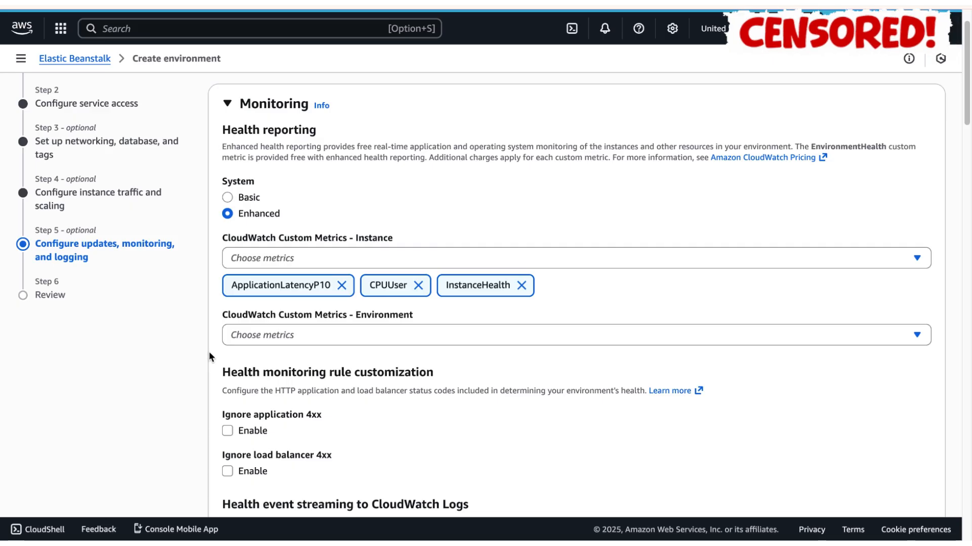
Add ApplicationRequests2xx as an environment custom metric
left_click(303, 336)
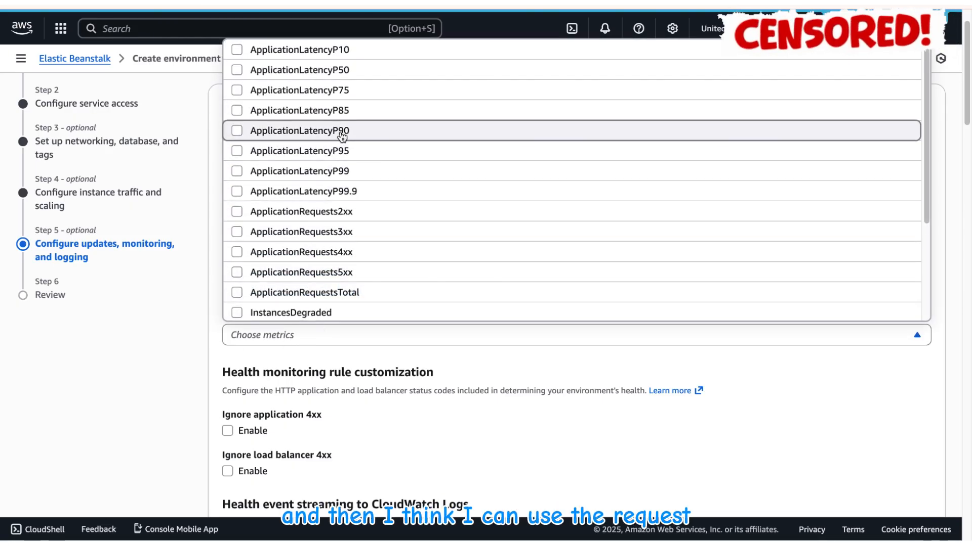
left_click(320, 210)
left_click(433, 384)
scroll(434, 384, "down", 3)
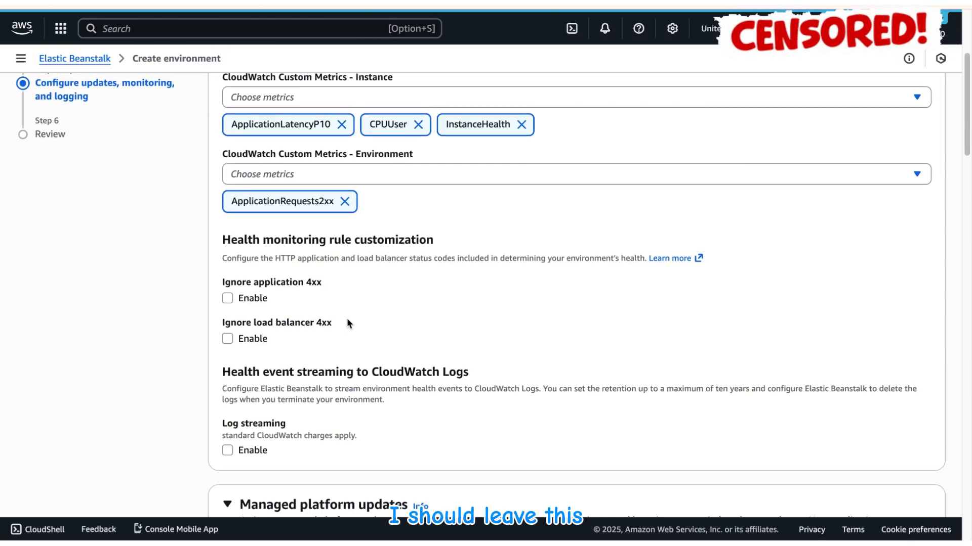
Enable health event log streaming to CloudWatch Logs, leaving retention 7 and lifecycle defaults
scroll(347, 318, "down", 1)
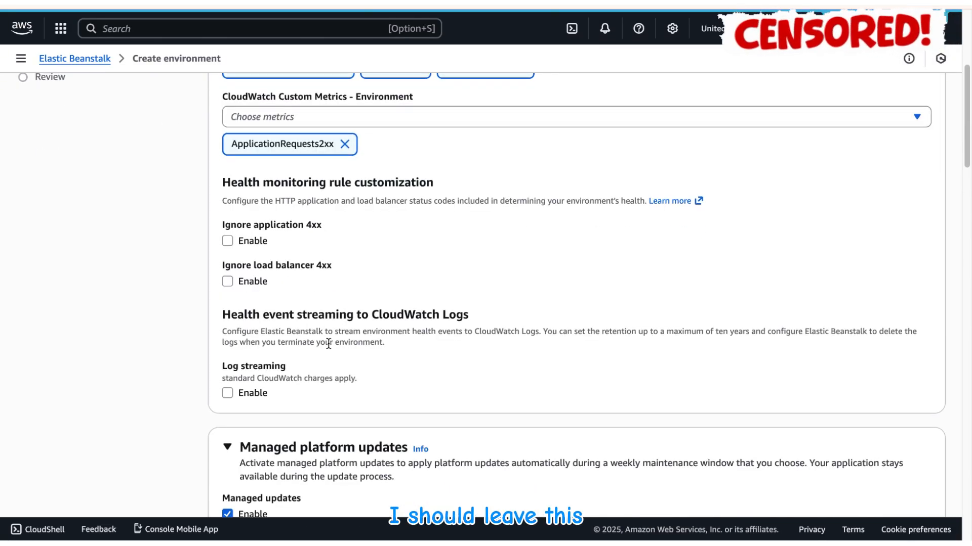
left_click(226, 395)
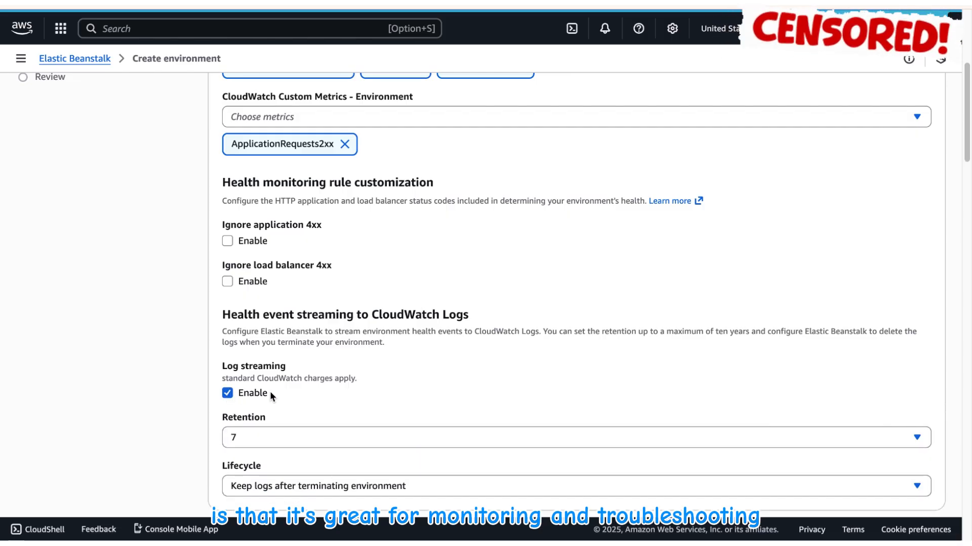
scroll(360, 384, "down", 2)
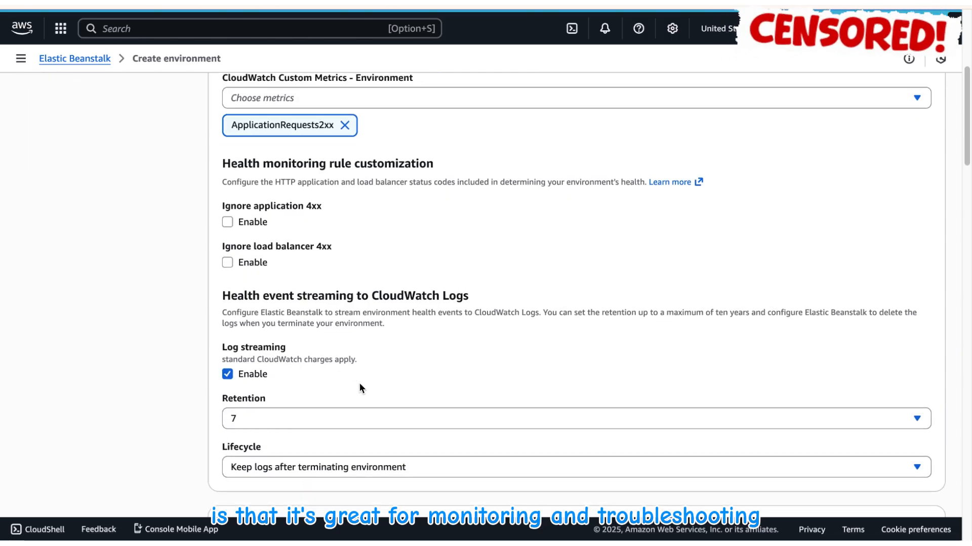
scroll(359, 384, "down", 2)
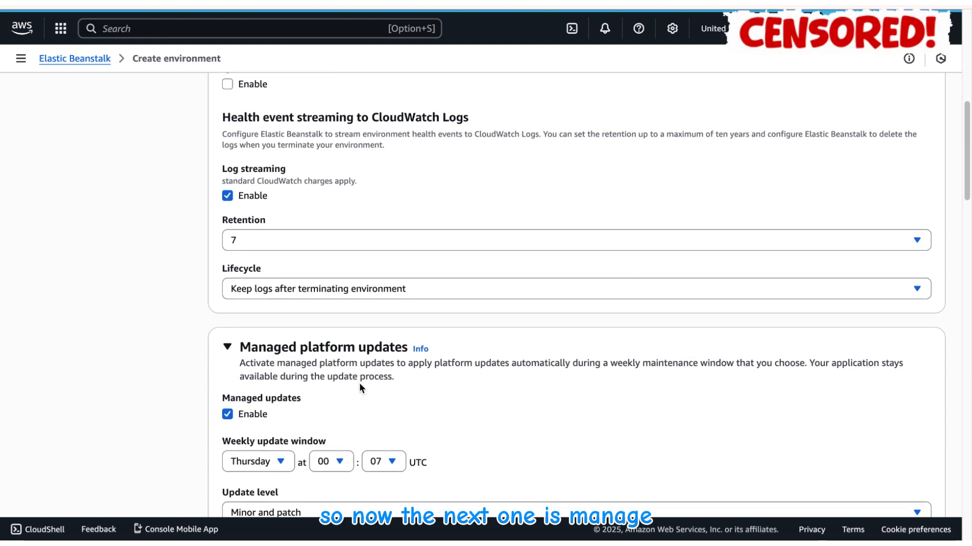
scroll(359, 384, "down", 4)
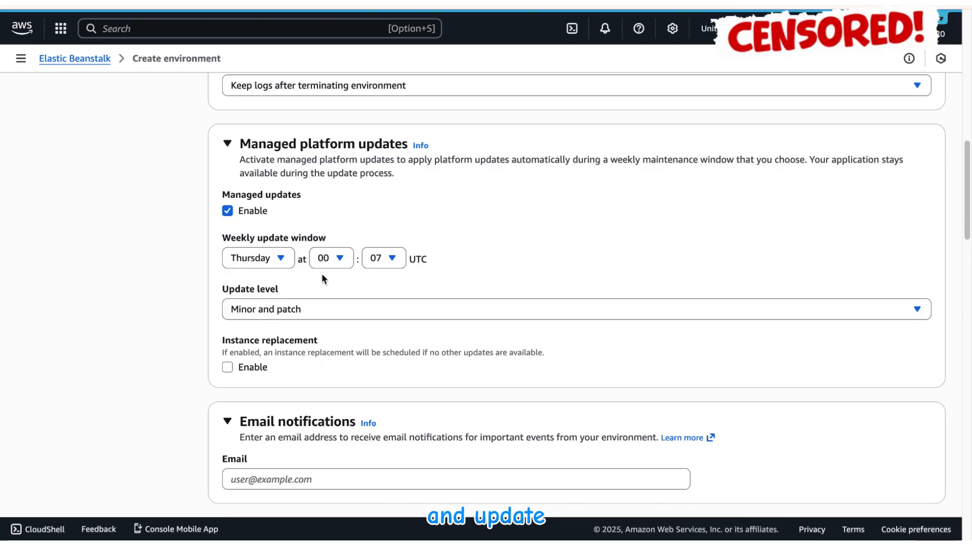
scroll(322, 276, "down", 2)
scroll(321, 272, "down", 3)
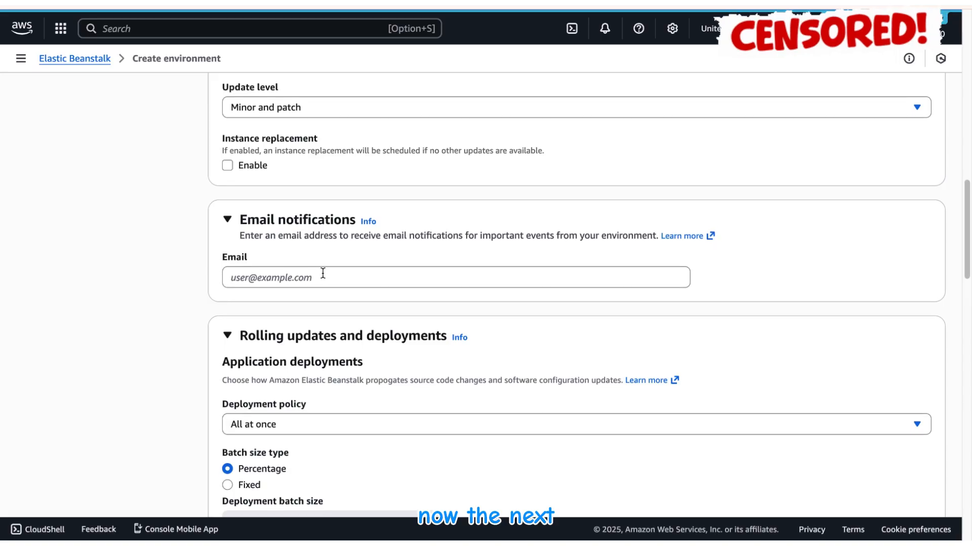
scroll(322, 273, "up", 6)
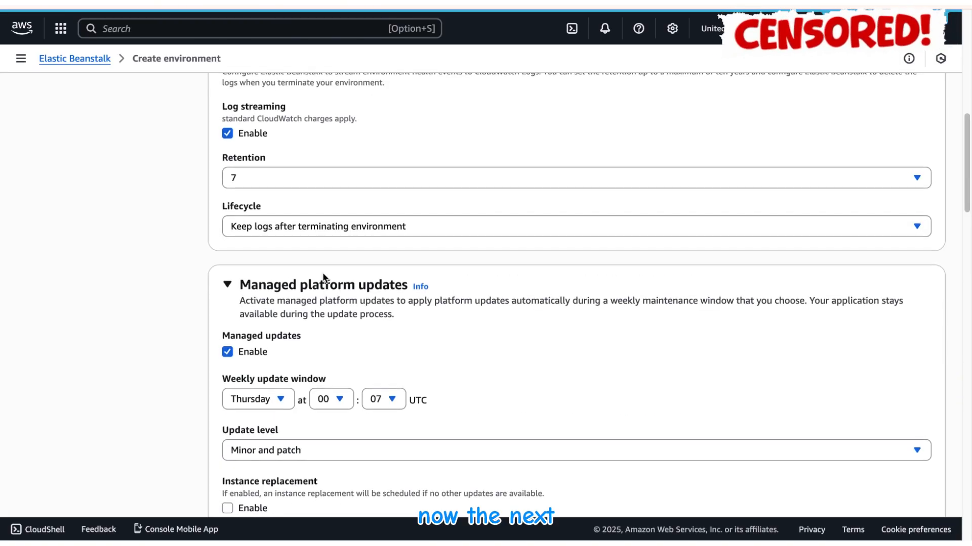
scroll(324, 275, "down", 6)
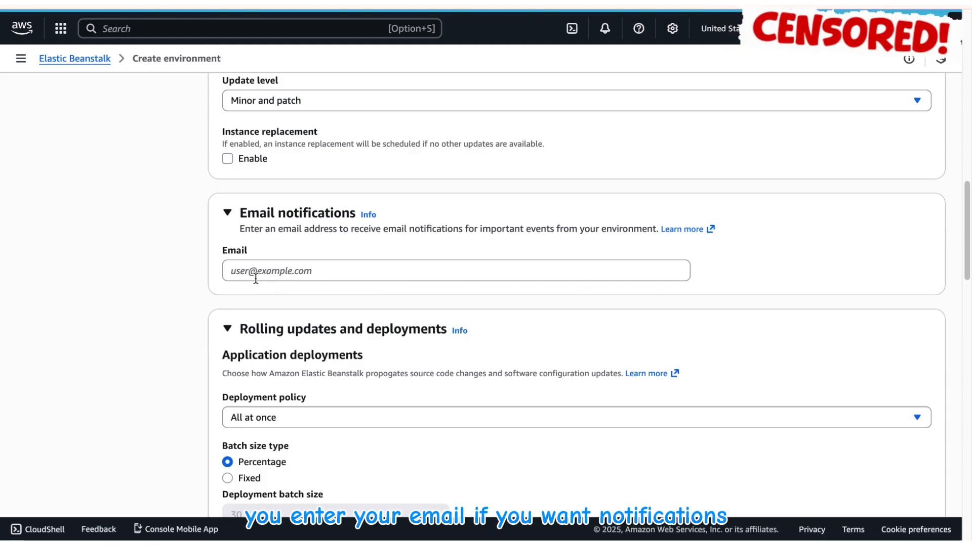
scroll(338, 287, "down", 2)
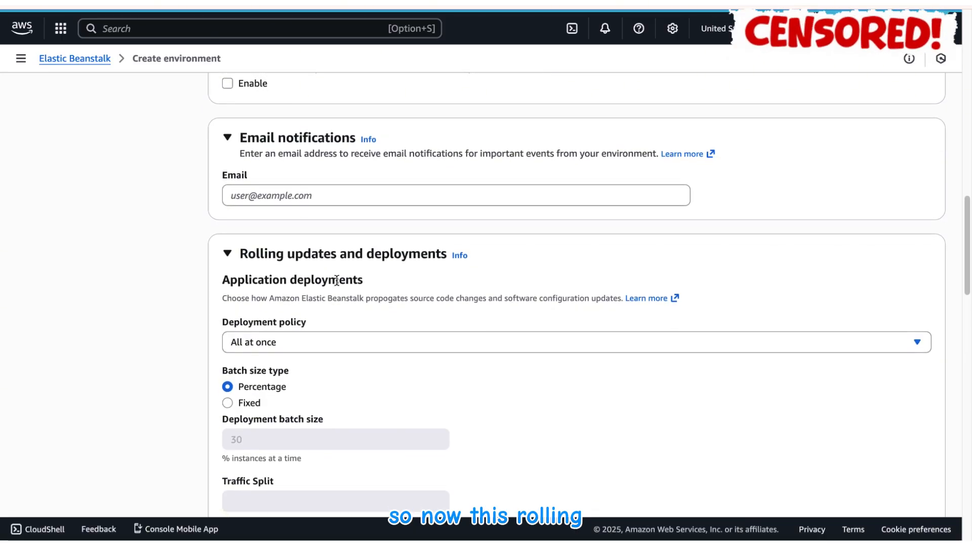
scroll(337, 281, "down", 1)
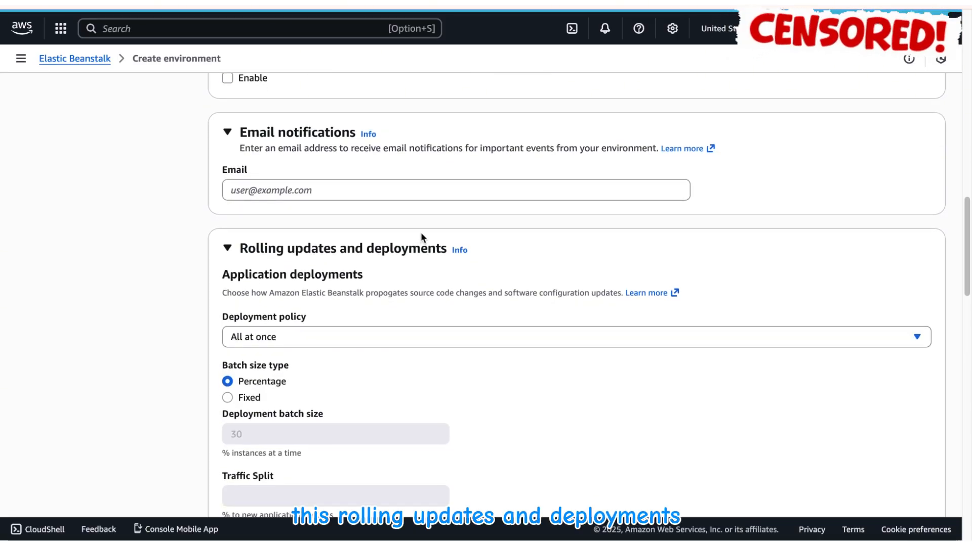
Choose the Rolling deployment policy and change the percentage batch size from 30 to 50
left_click(268, 343)
left_click(268, 383)
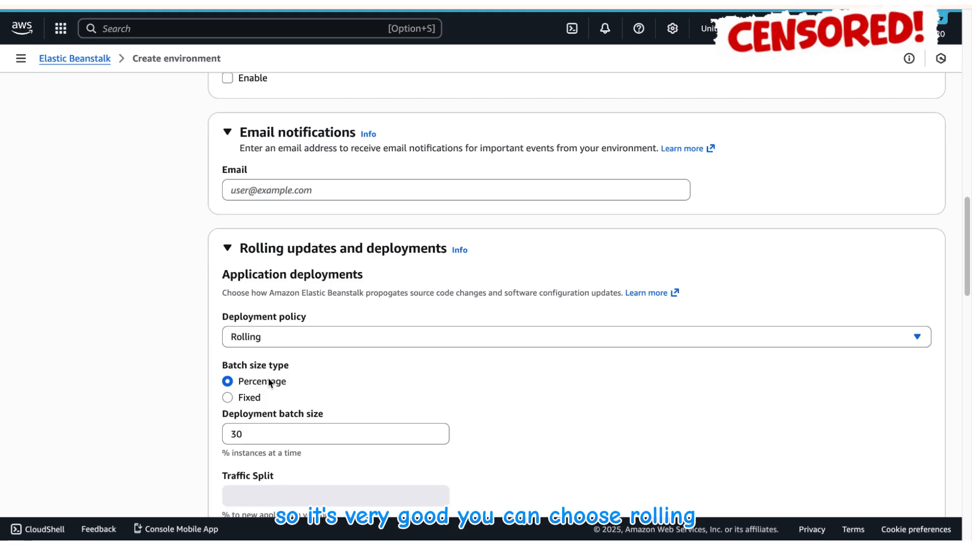
scroll(352, 376, "down", 1)
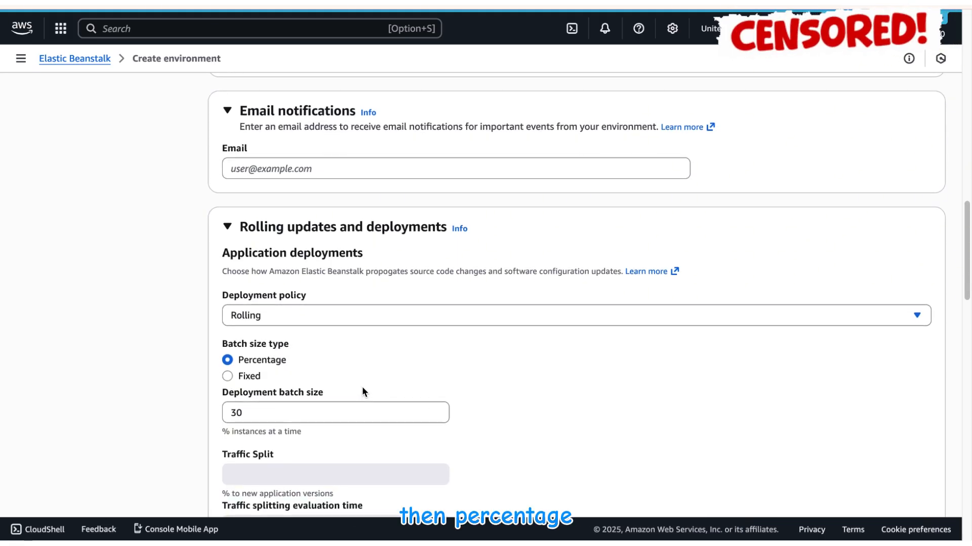
scroll(363, 387, "down", 3)
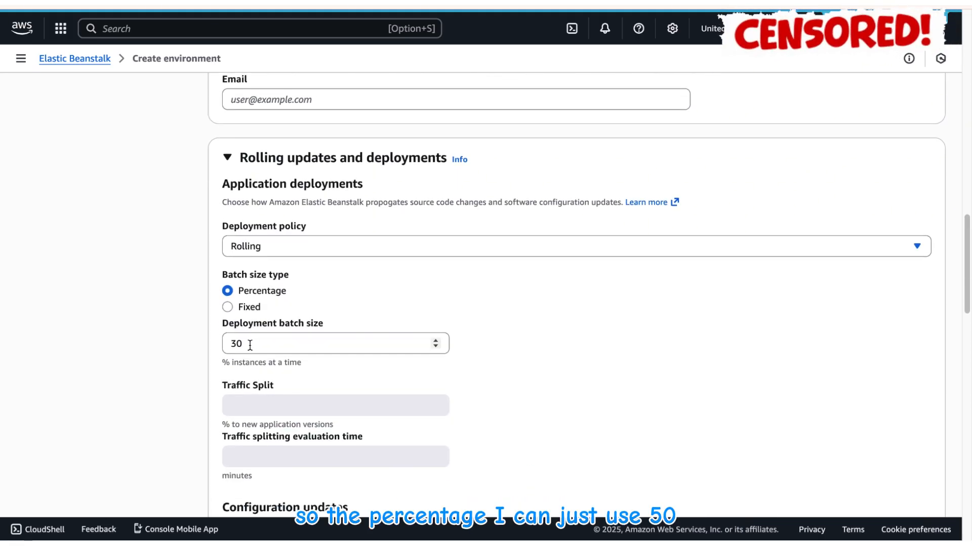
left_click(251, 344)
key("BackSpace")
key("BackSpace")
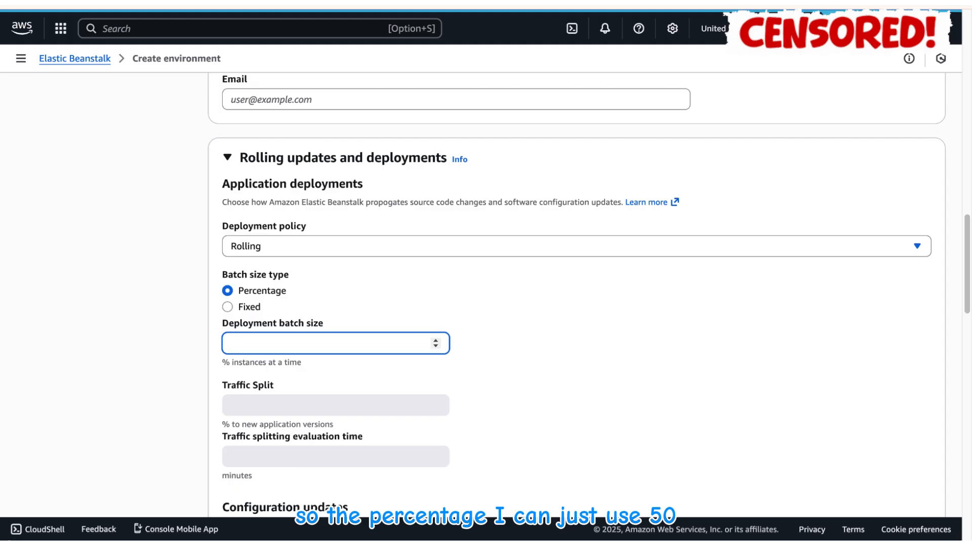
type("50")
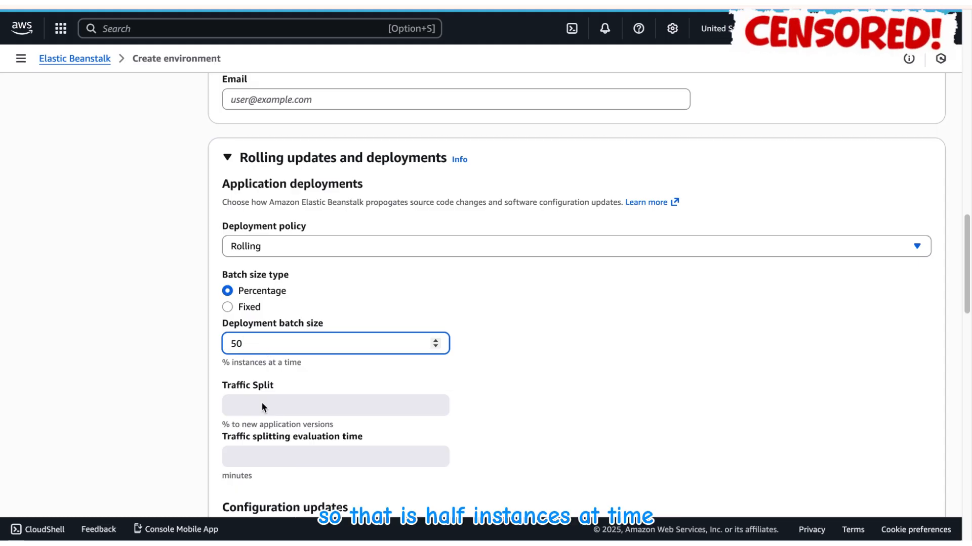
scroll(282, 351, "down", 1)
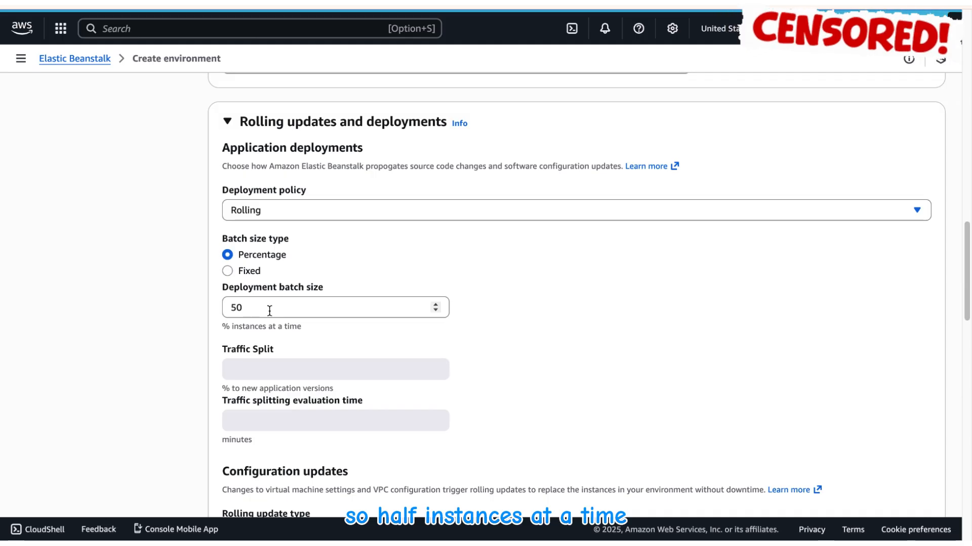
scroll(273, 307, "down", 6)
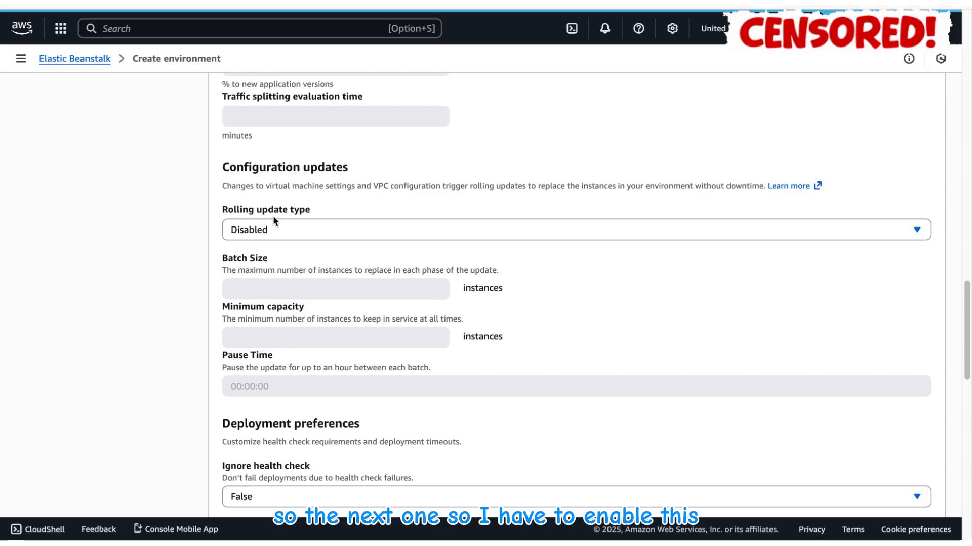
Set configuration updates to time-based rolling: batch size 1, minimum capacity 1, 5-minute pause
left_click(294, 230)
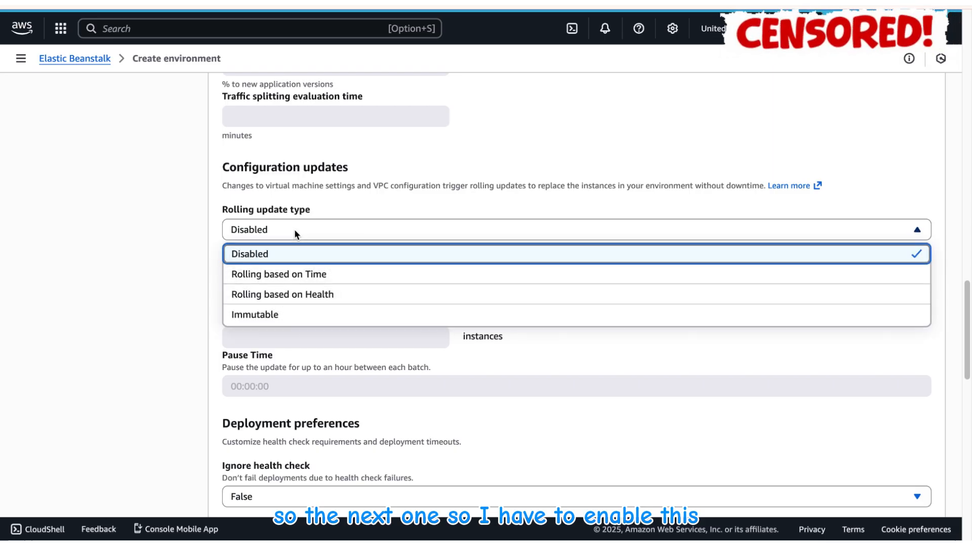
left_click(289, 276)
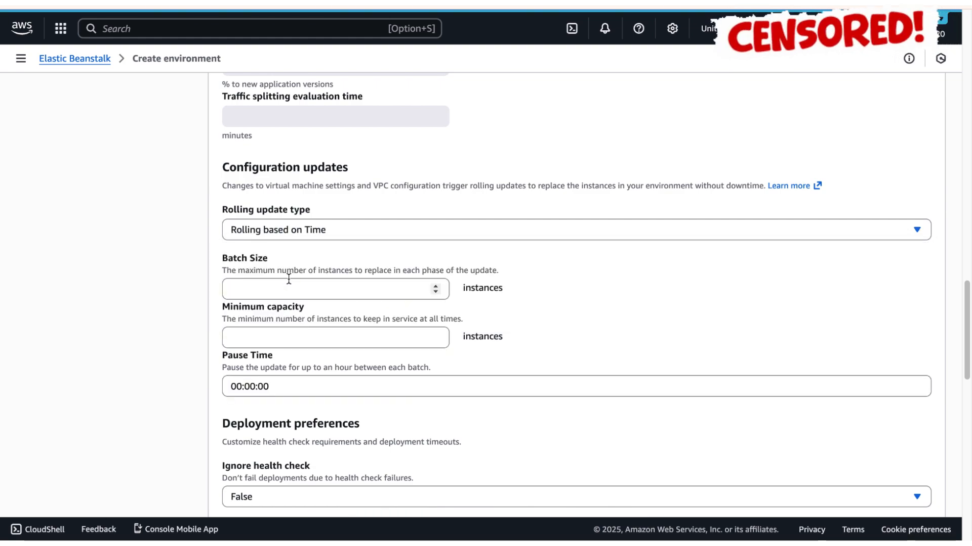
left_click(261, 287)
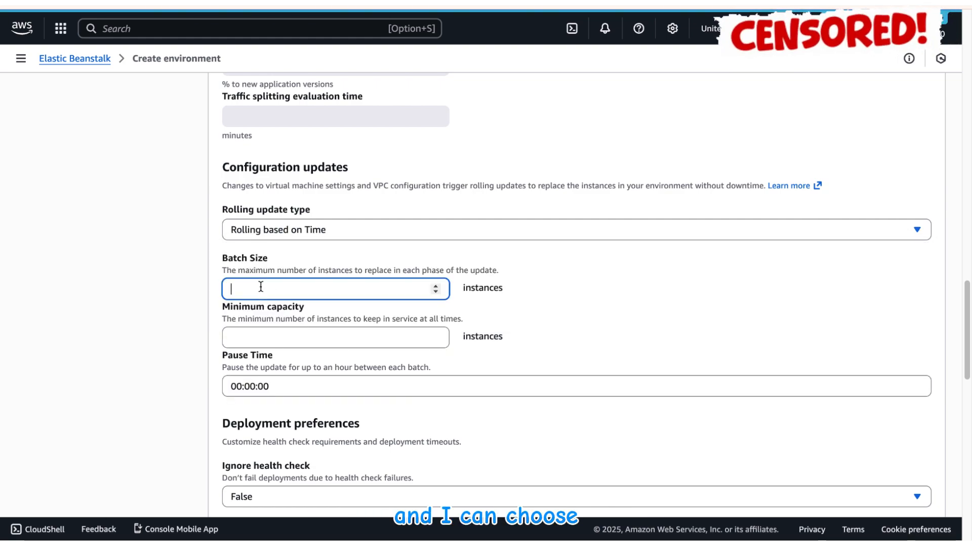
type("1")
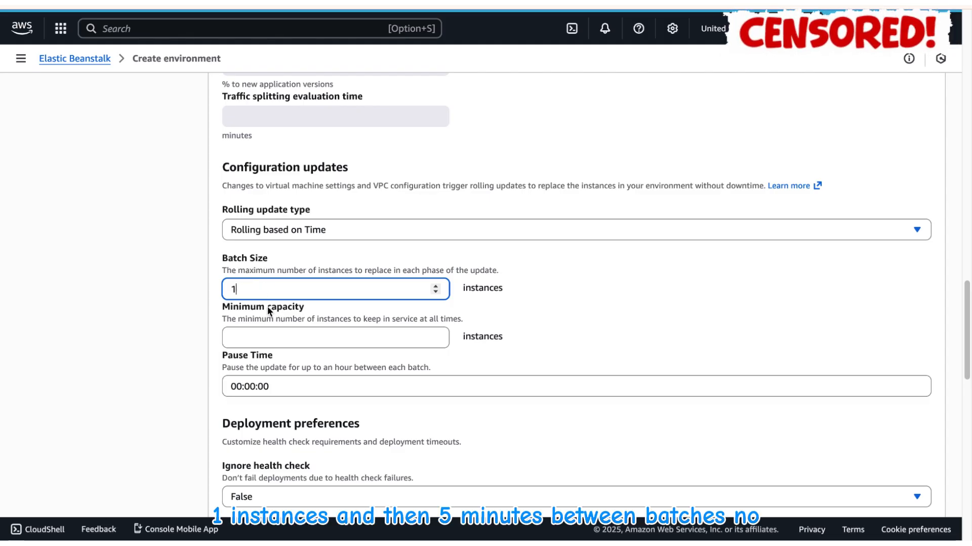
left_click(272, 338)
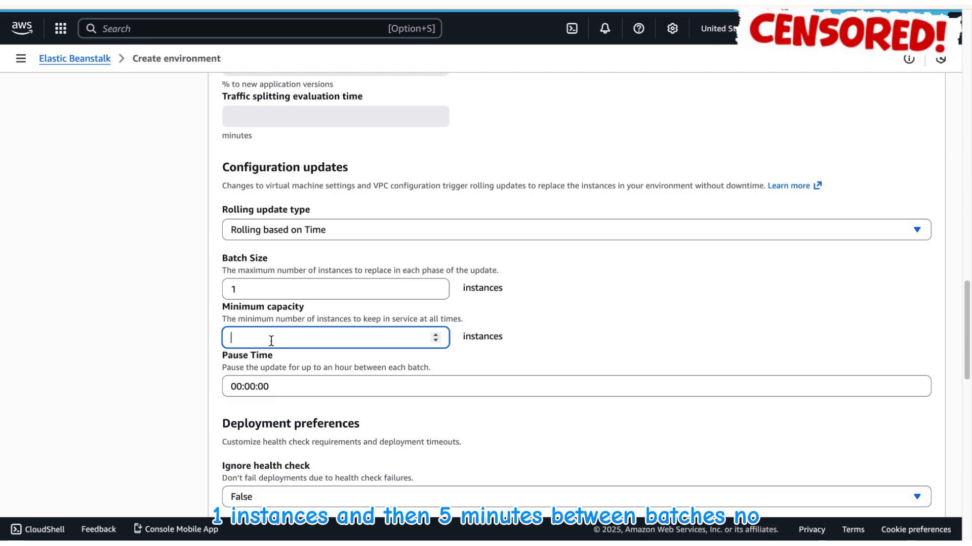
type("5")
key("BackSpace")
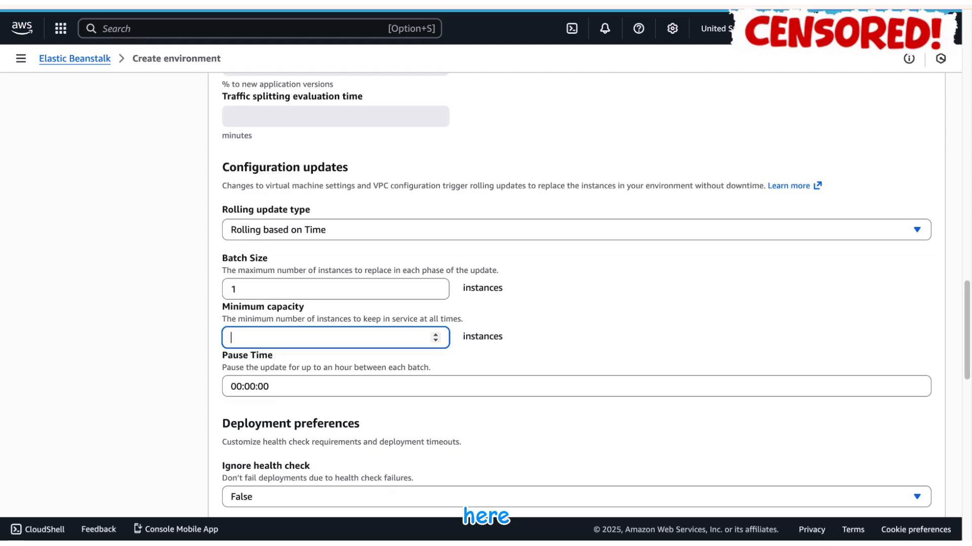
left_click(250, 386)
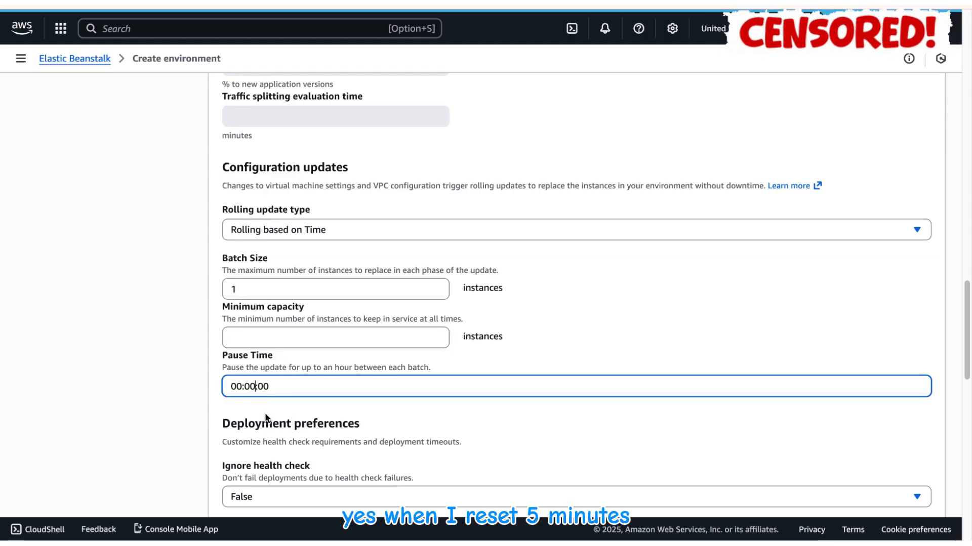
type("5")
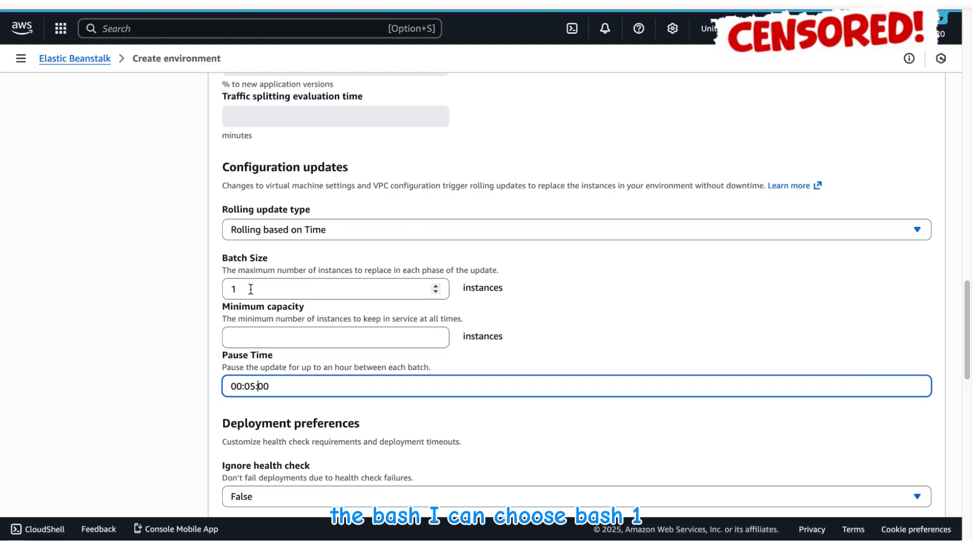
left_click(238, 337)
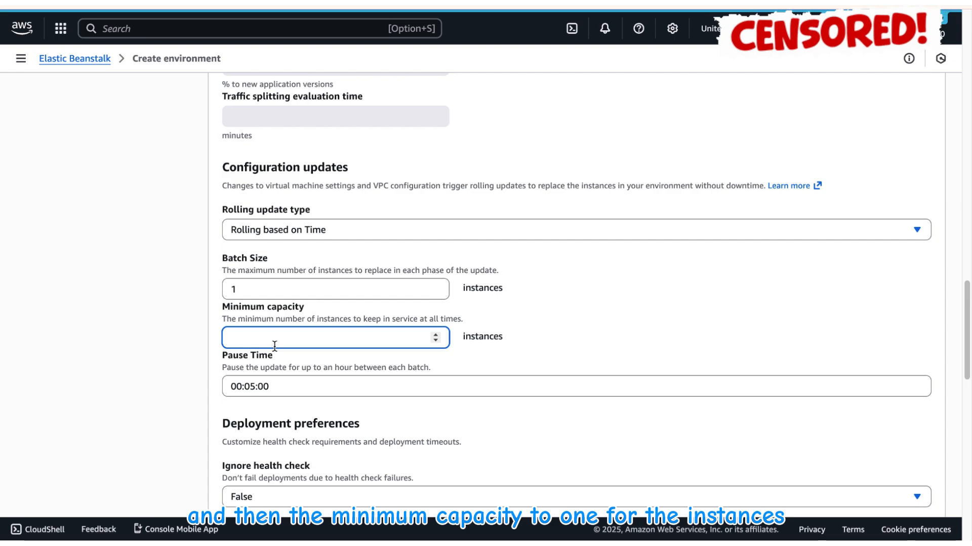
type("1")
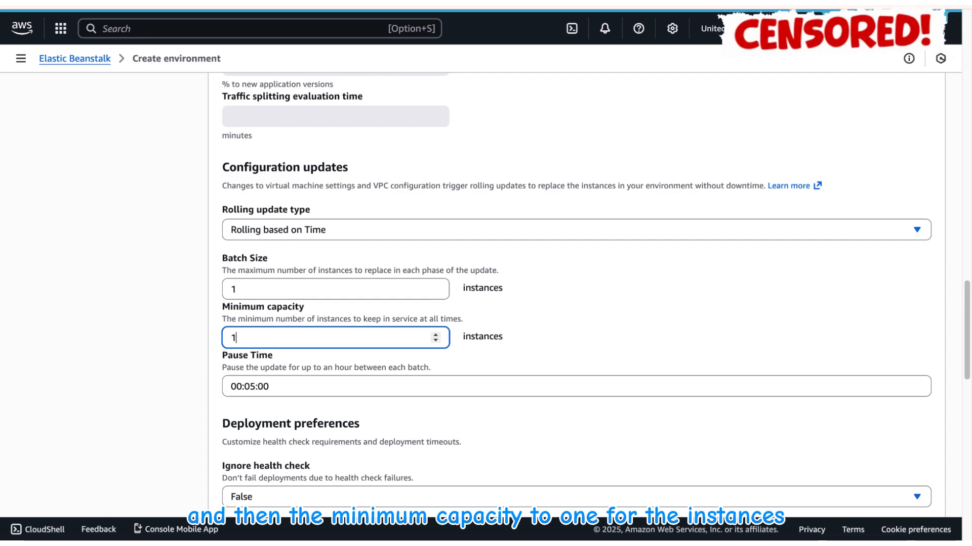
scroll(330, 338, "down", 3)
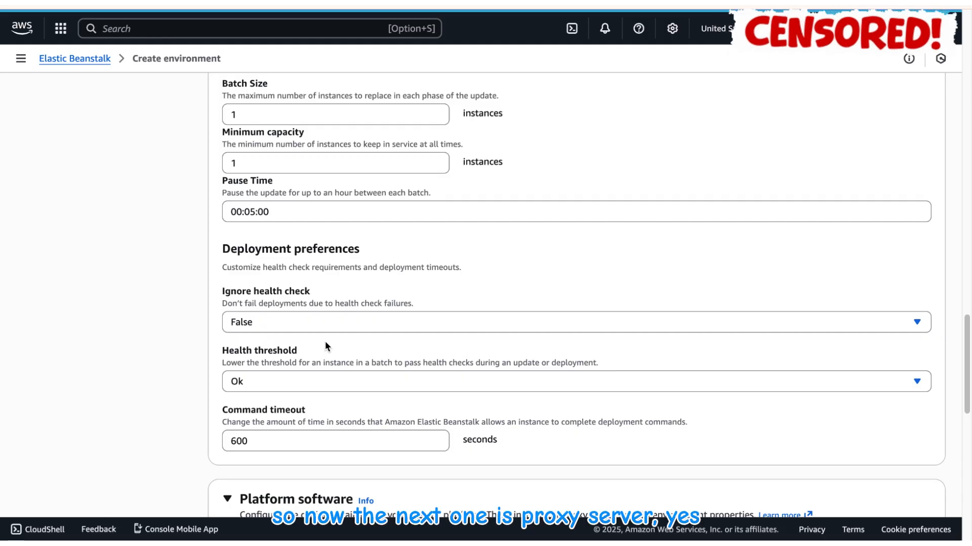
scroll(325, 342, "down", 1)
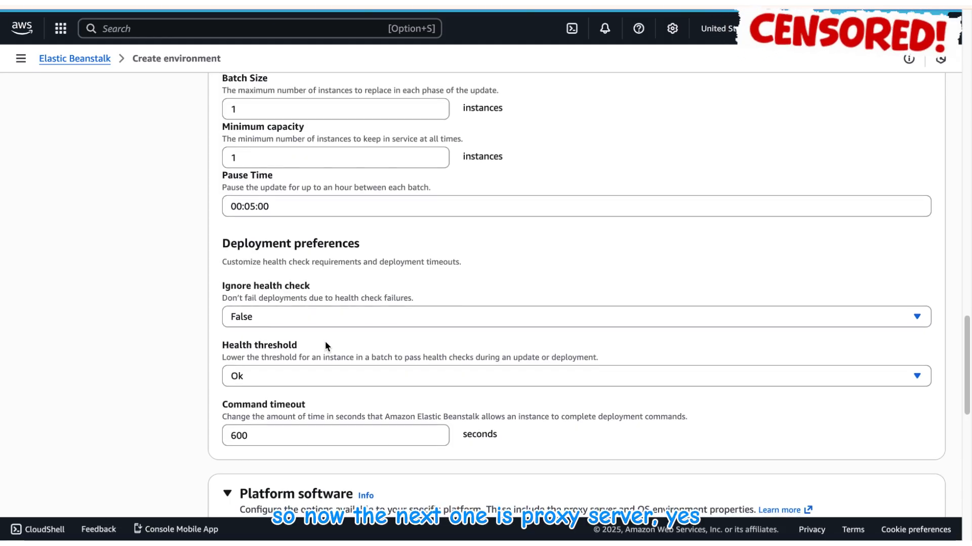
scroll(326, 343, "down", 3)
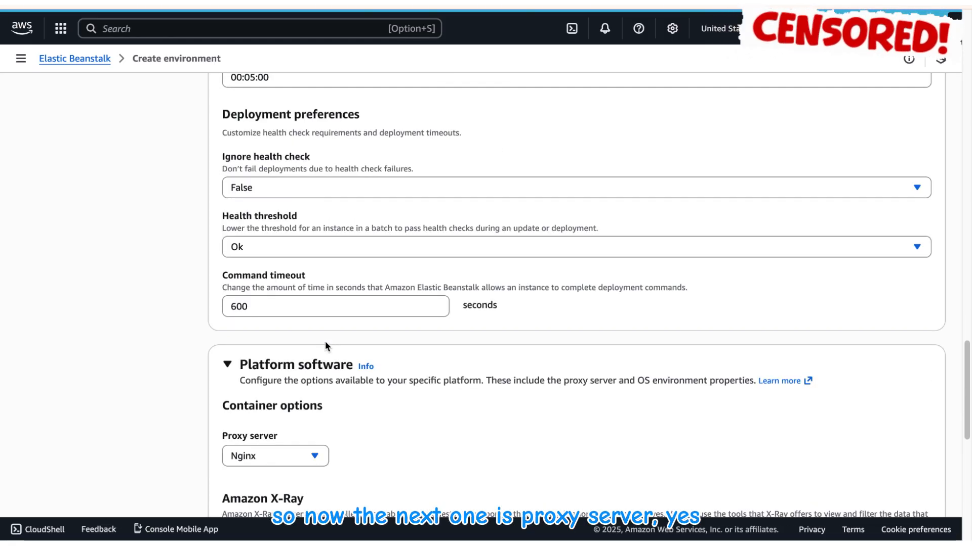
scroll(325, 342, "down", 1)
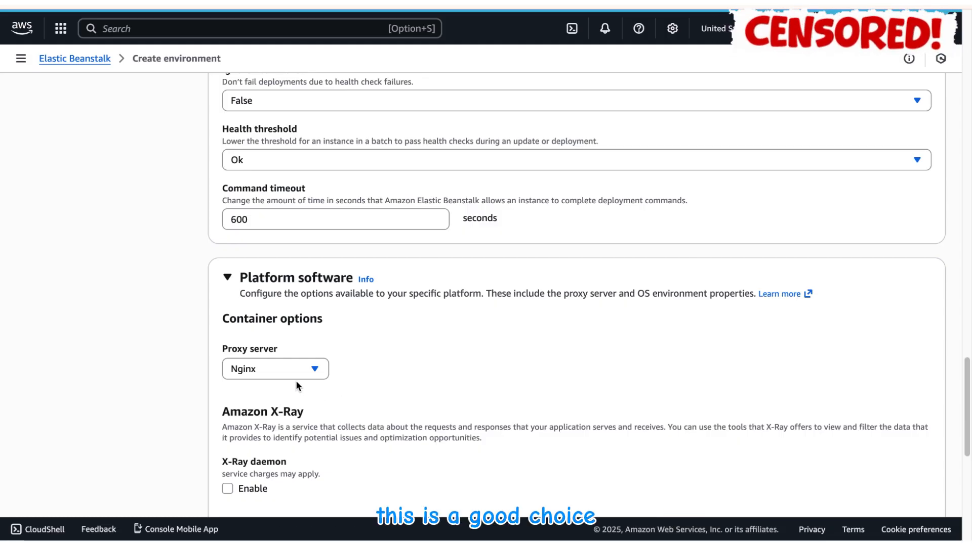
scroll(405, 372, "down", 2)
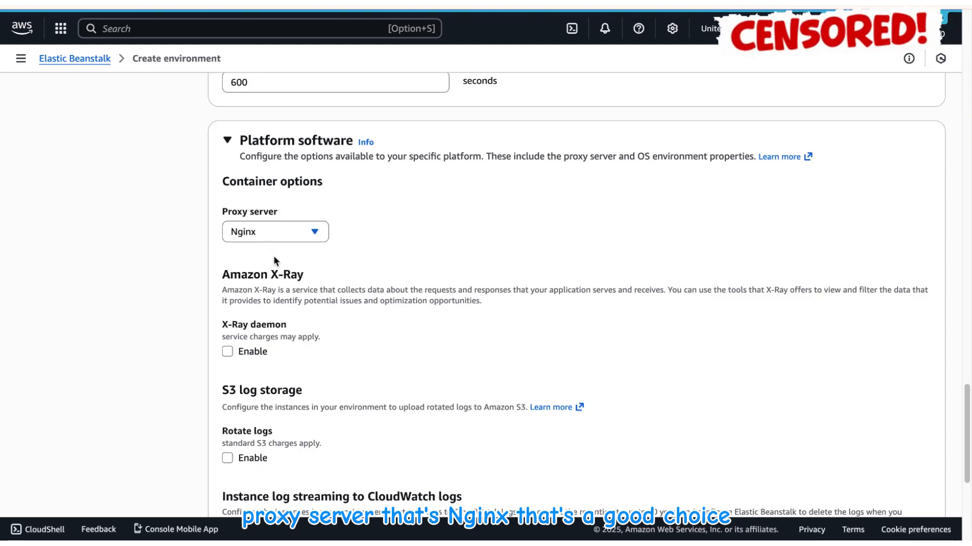
scroll(274, 261, "down", 2)
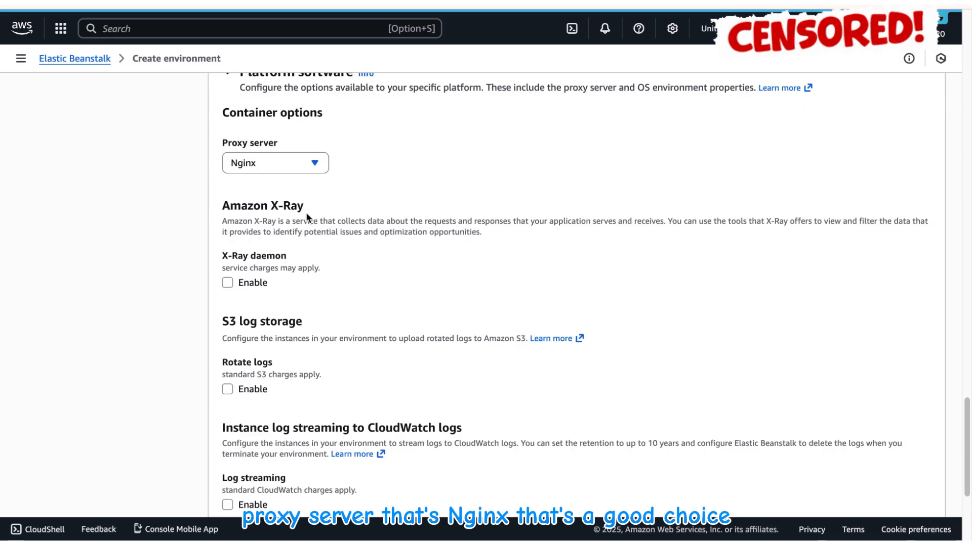
scroll(293, 240, "down", 1)
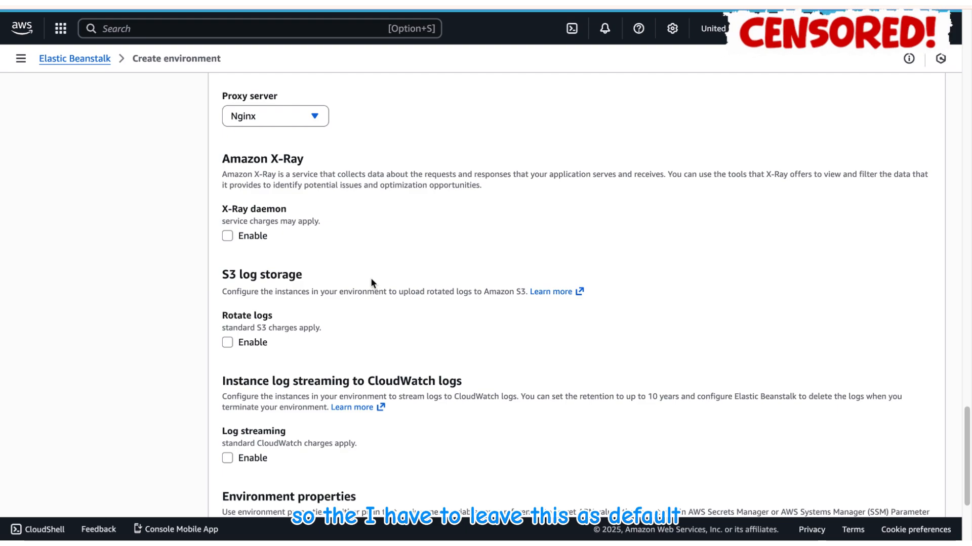
scroll(371, 281, "down", 1)
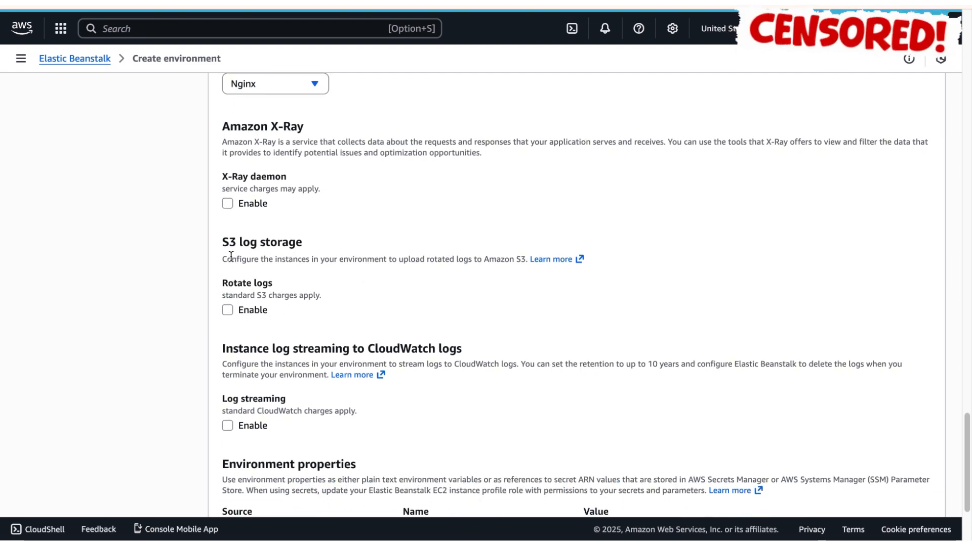
Enable Rotate logs to S3 and Log streaming to CloudWatch, keeping retention at 7
left_click(229, 311)
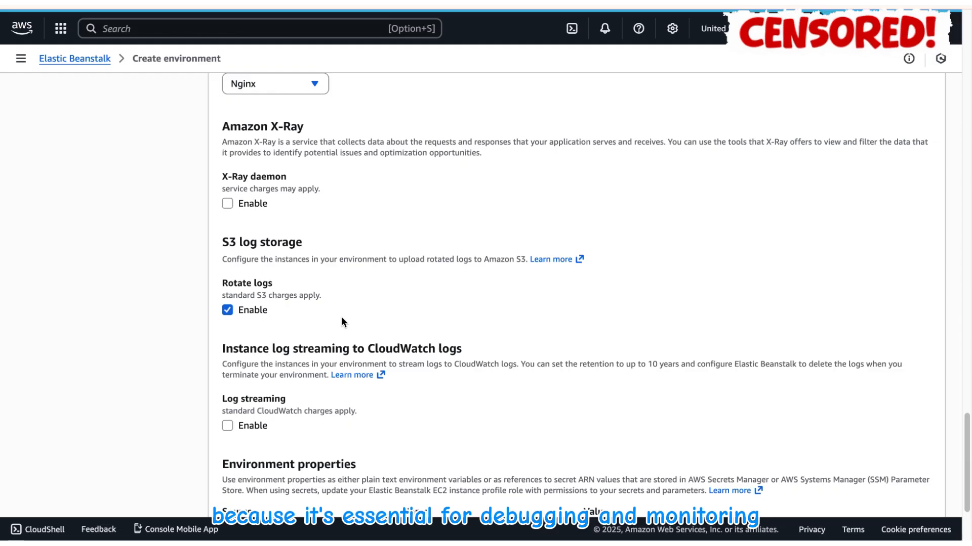
scroll(363, 305, "down", 1)
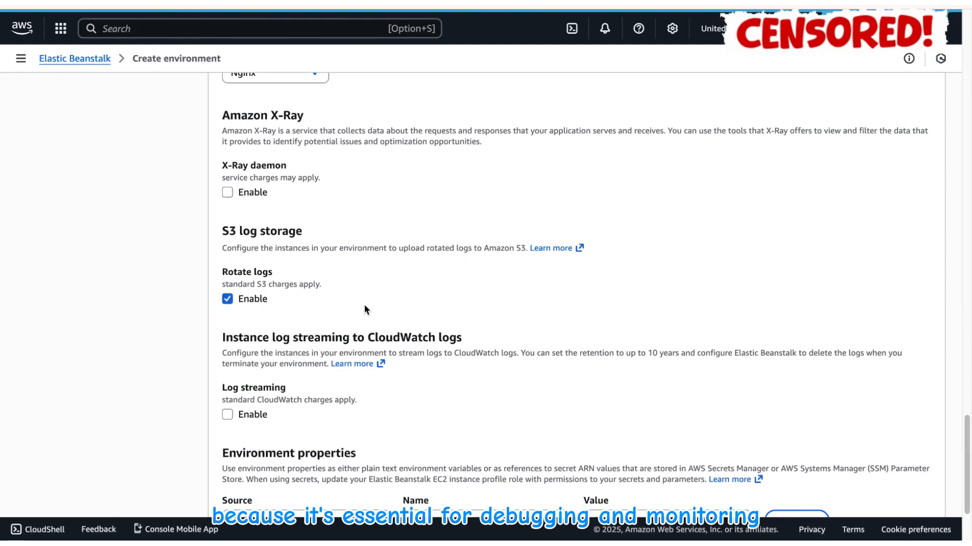
scroll(364, 305, "down", 2)
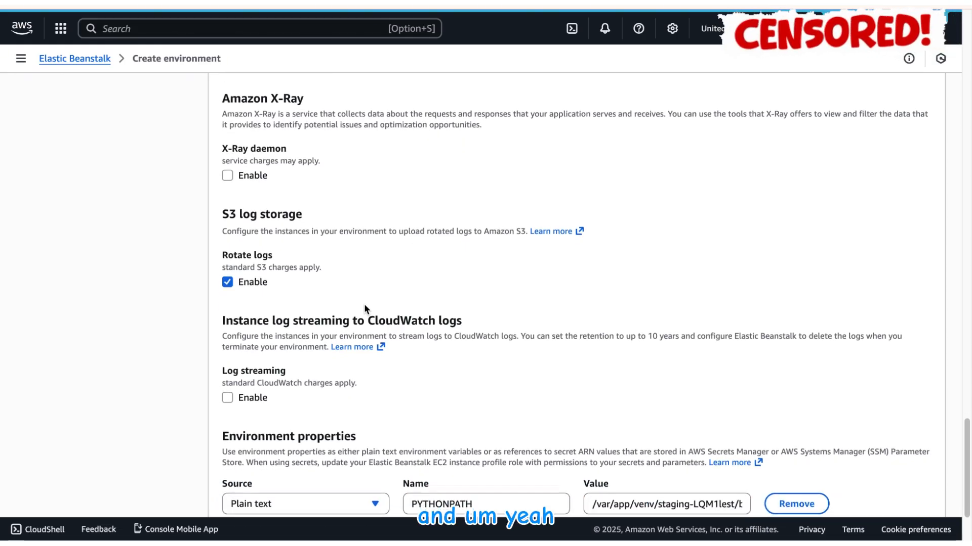
scroll(366, 307, "down", 1)
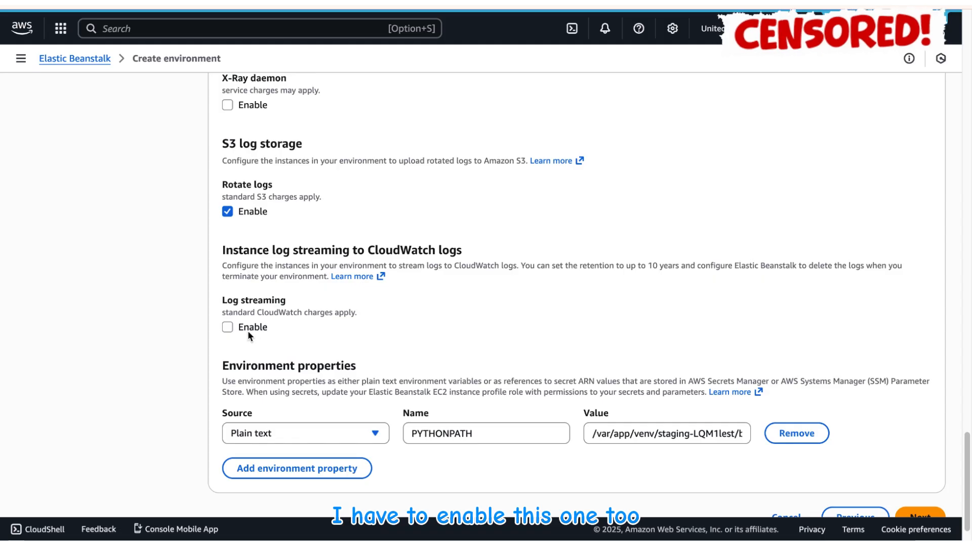
left_click(227, 328)
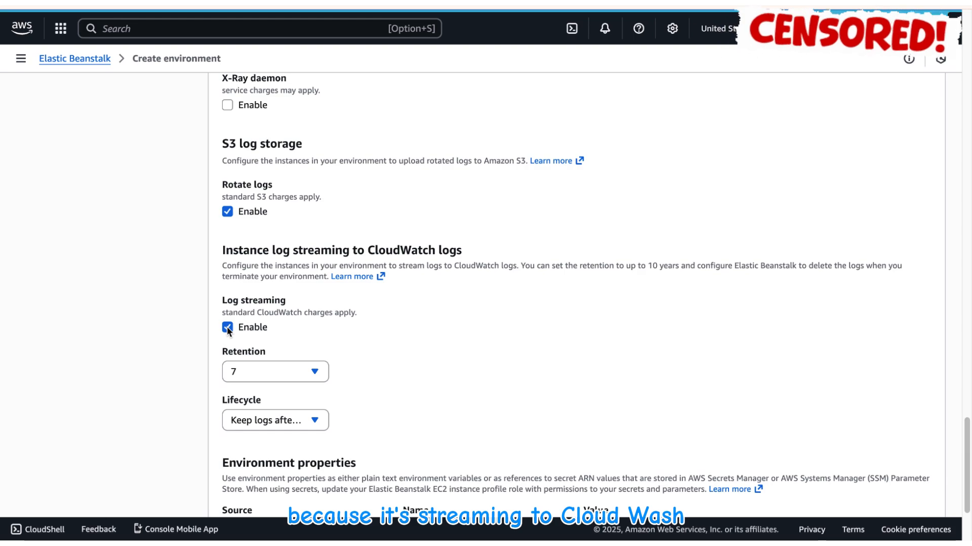
scroll(381, 296, "down", 3)
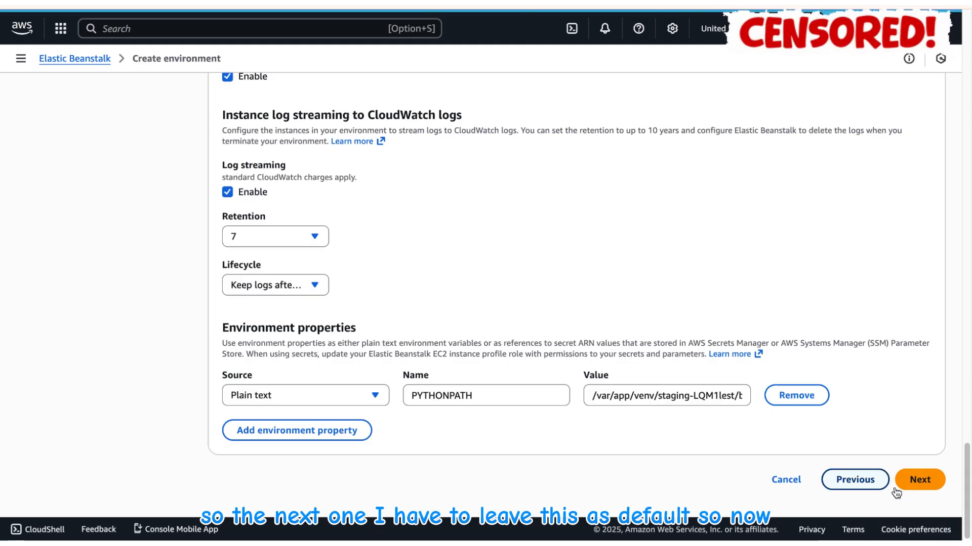
Advance to the Review page and scroll through the summary of Steps 1 to 5
left_click(919, 486)
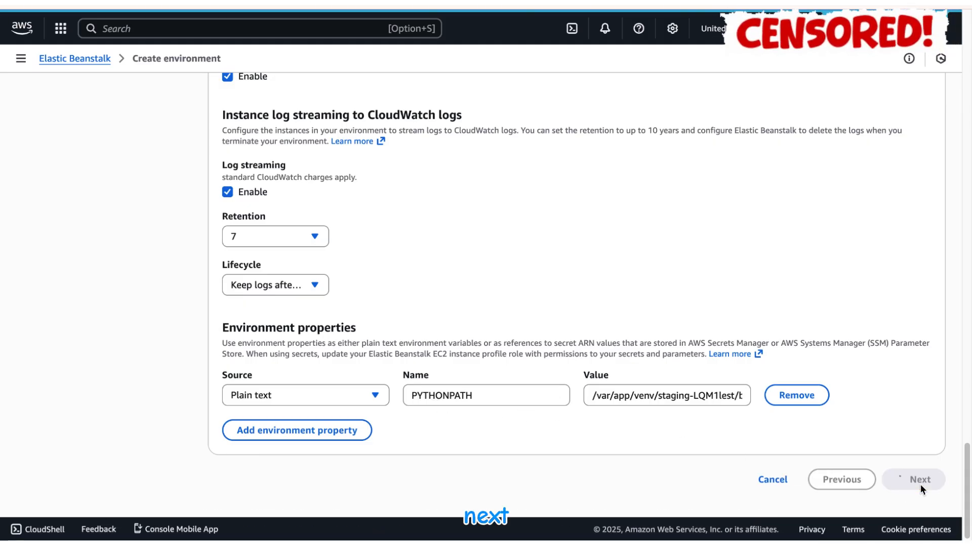
scroll(446, 430, "down", 1)
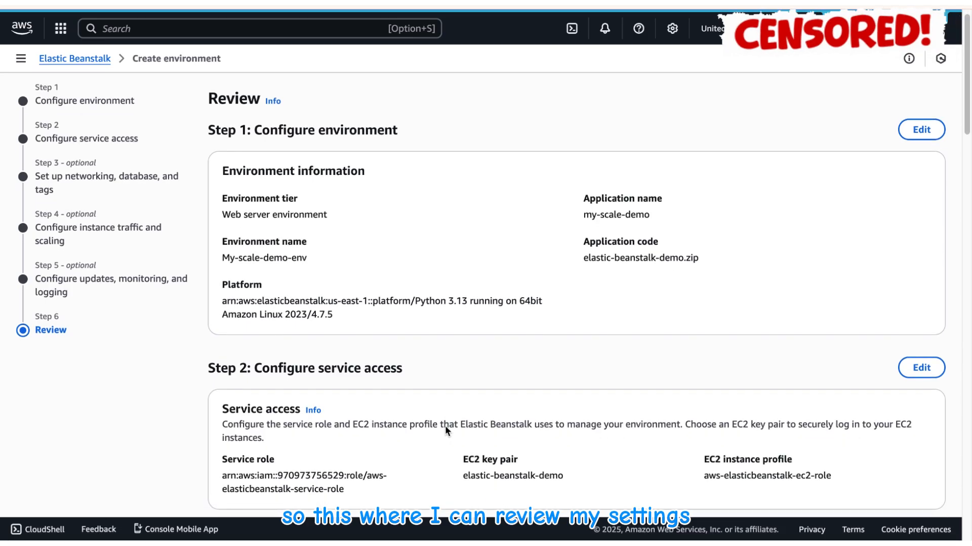
scroll(446, 429, "down", 3)
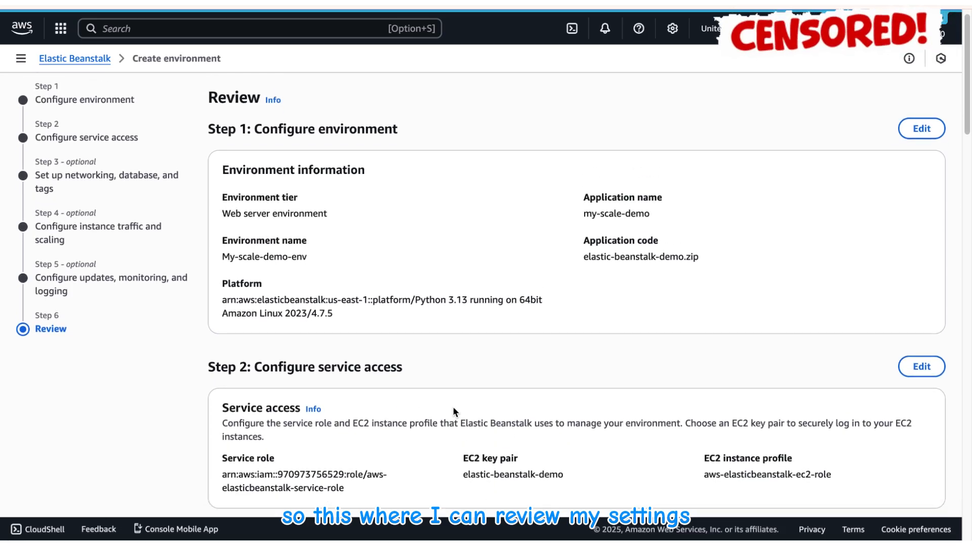
scroll(452, 411, "down", 5)
scroll(453, 411, "up", 7)
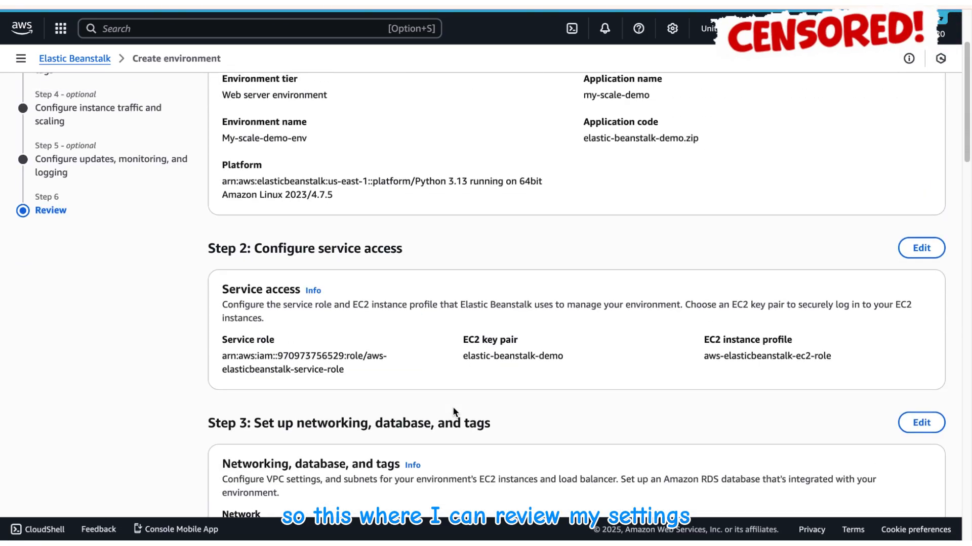
scroll(453, 410, "down", 1)
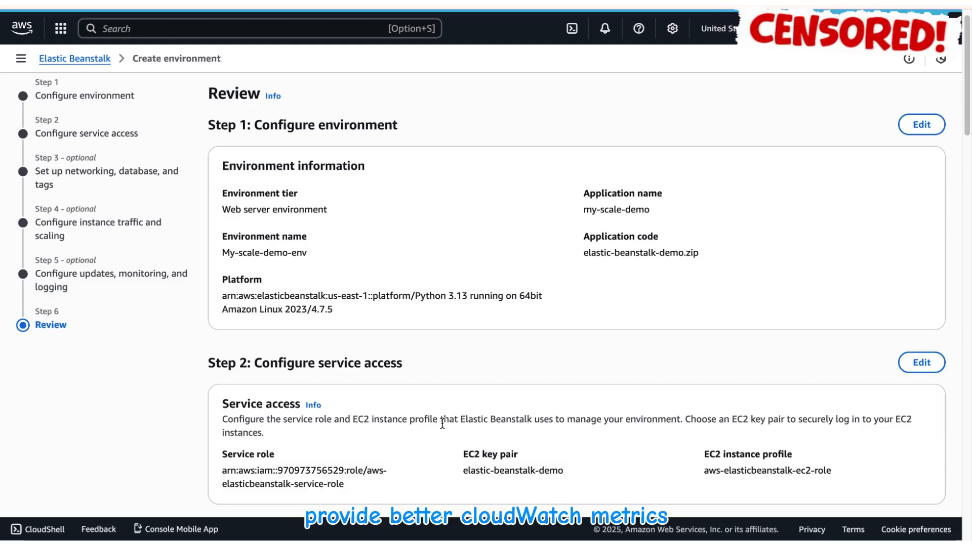
scroll(441, 424, "down", 15)
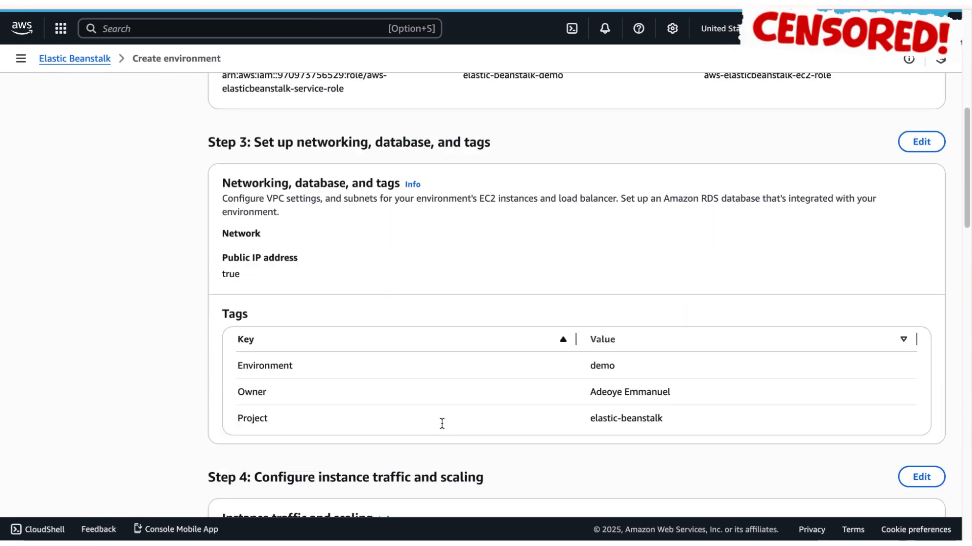
scroll(442, 423, "down", 7)
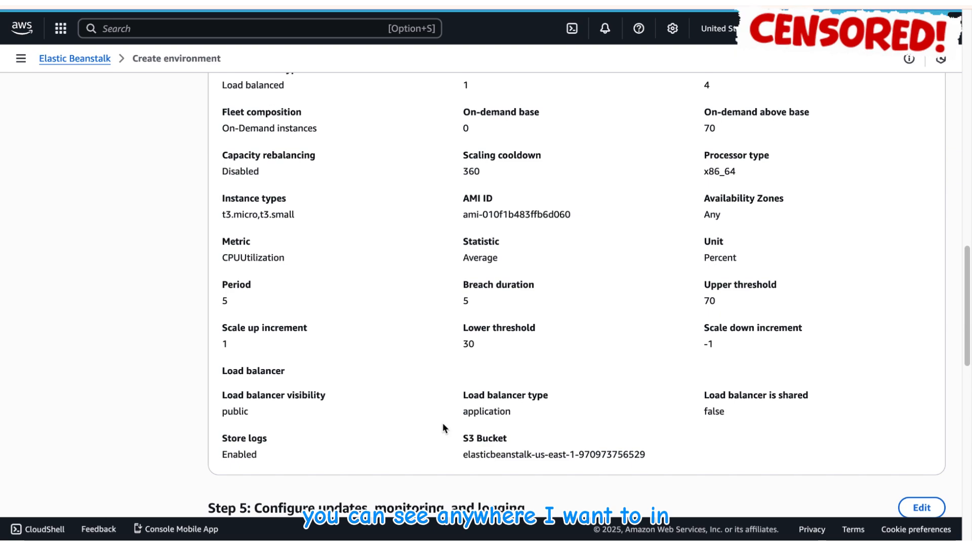
scroll(442, 423, "up", 20)
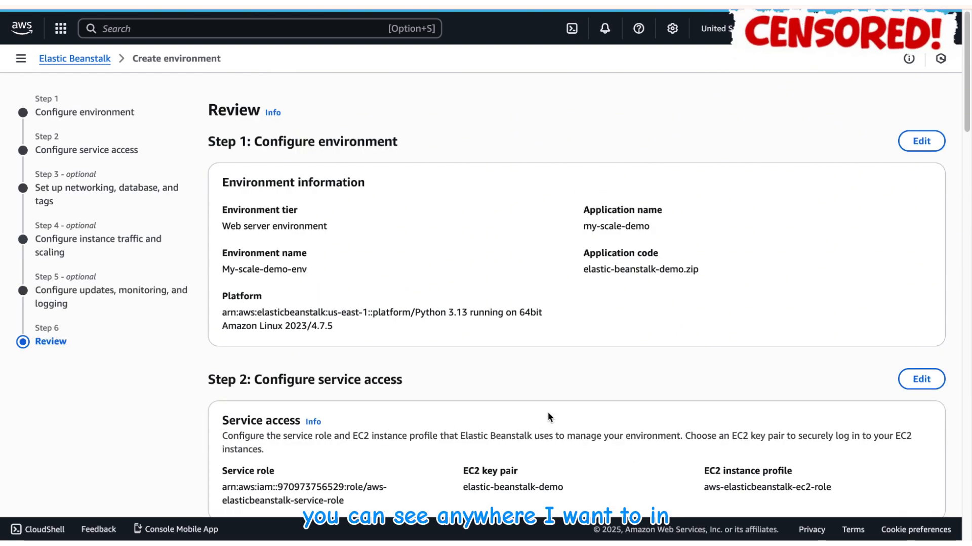
scroll(546, 413, "down", 5)
scroll(547, 417, "up", 5)
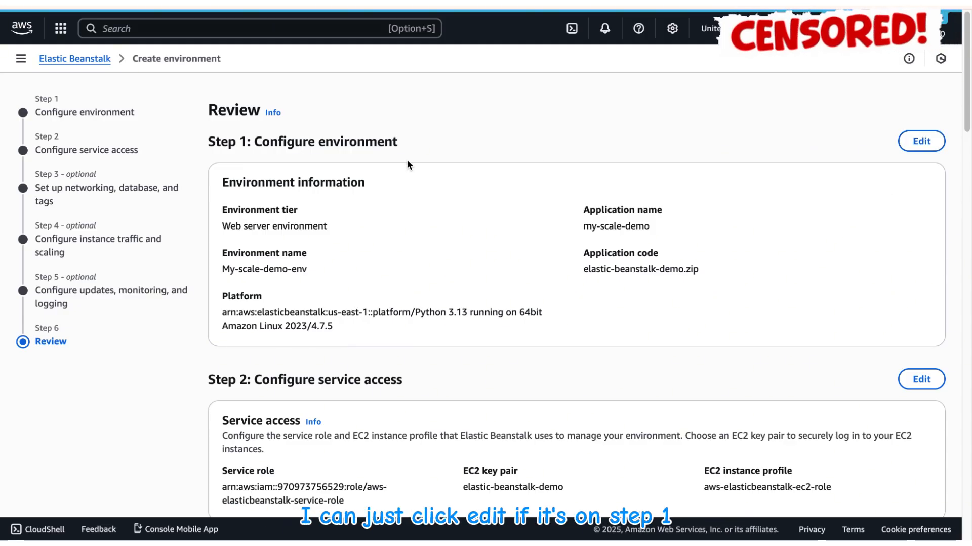
scroll(691, 235, "down", 2)
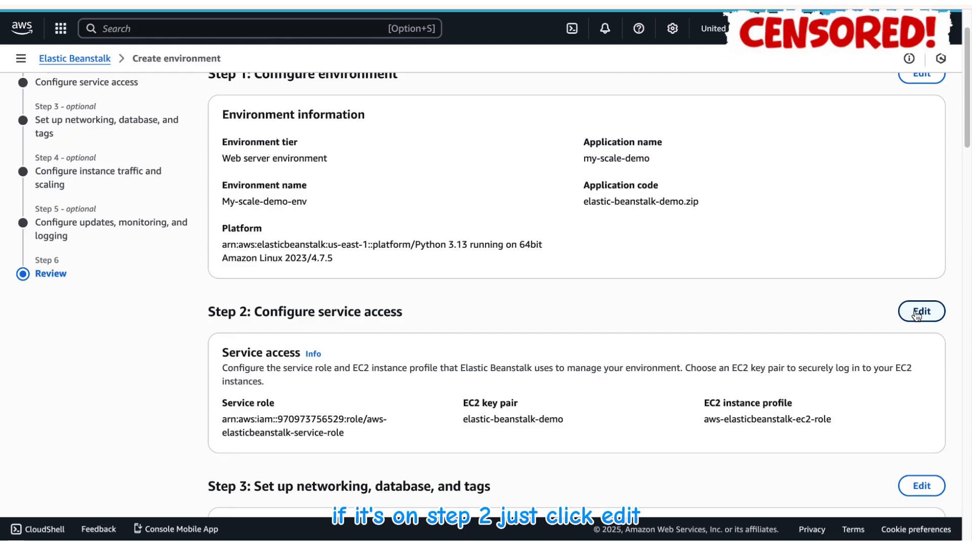
scroll(752, 318, "down", 5)
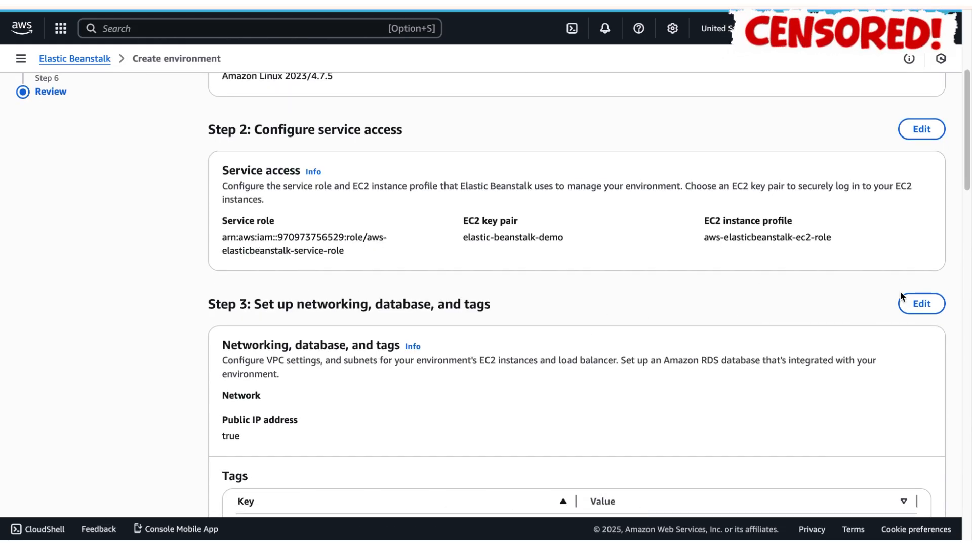
scroll(759, 308, "down", 15)
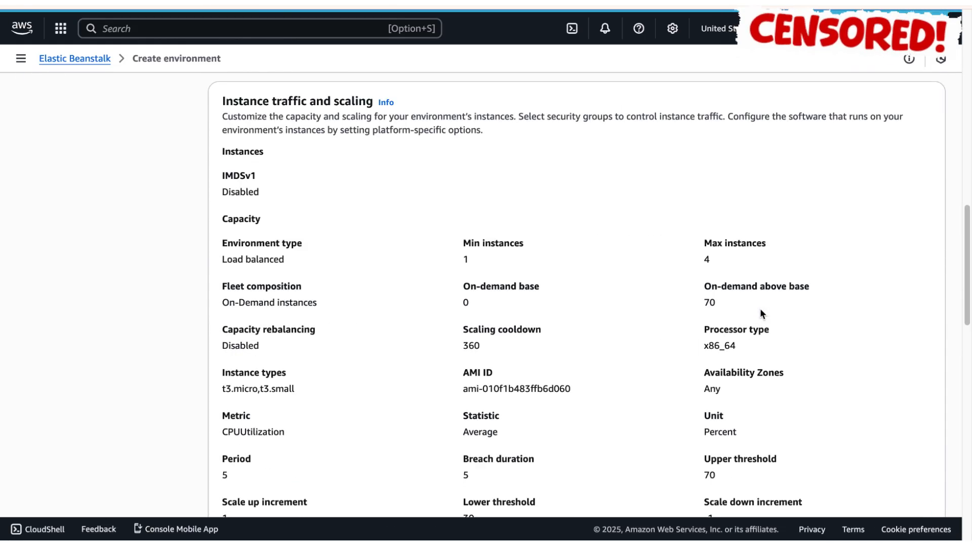
scroll(760, 309, "down", 15)
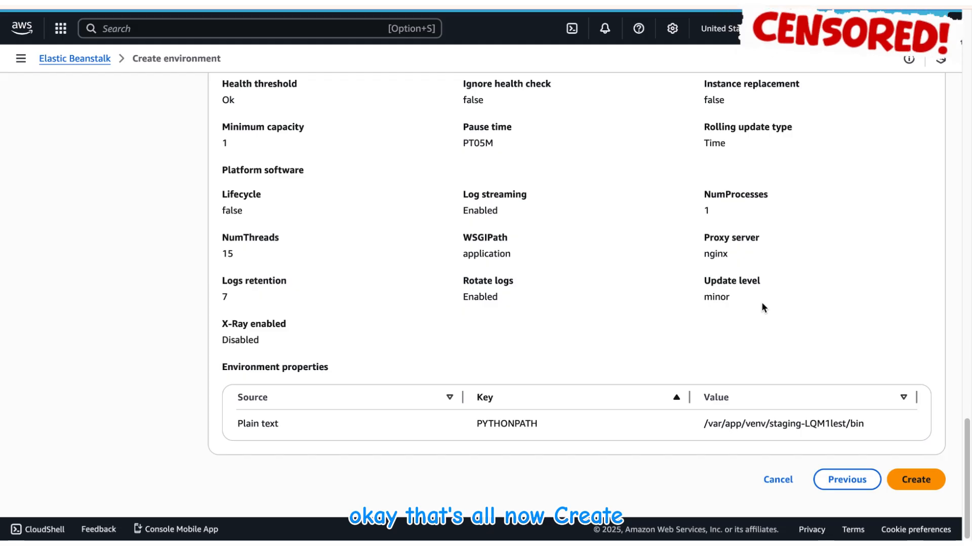
Create My-scale-demo-env from the Review page and watch its launch events appear
left_click(913, 488)
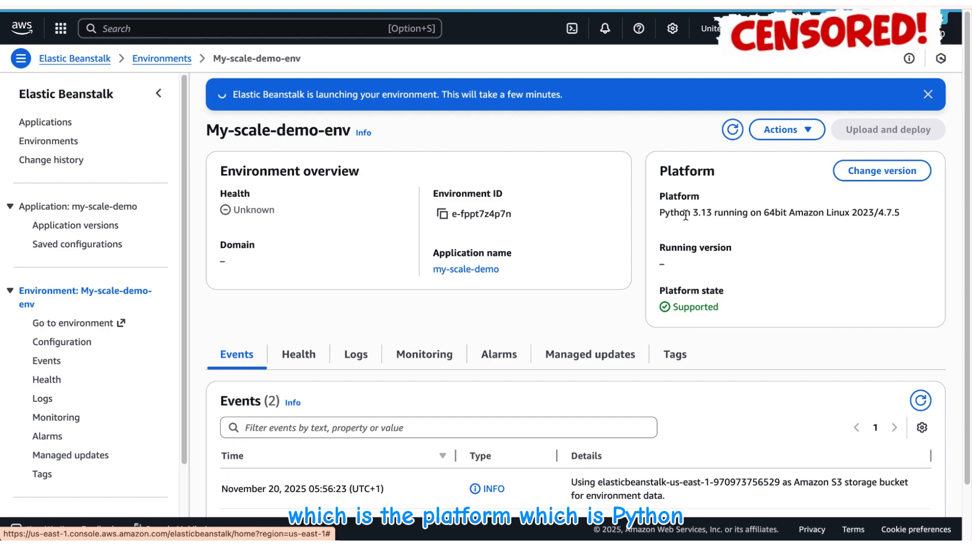
scroll(558, 241, "down", 5)
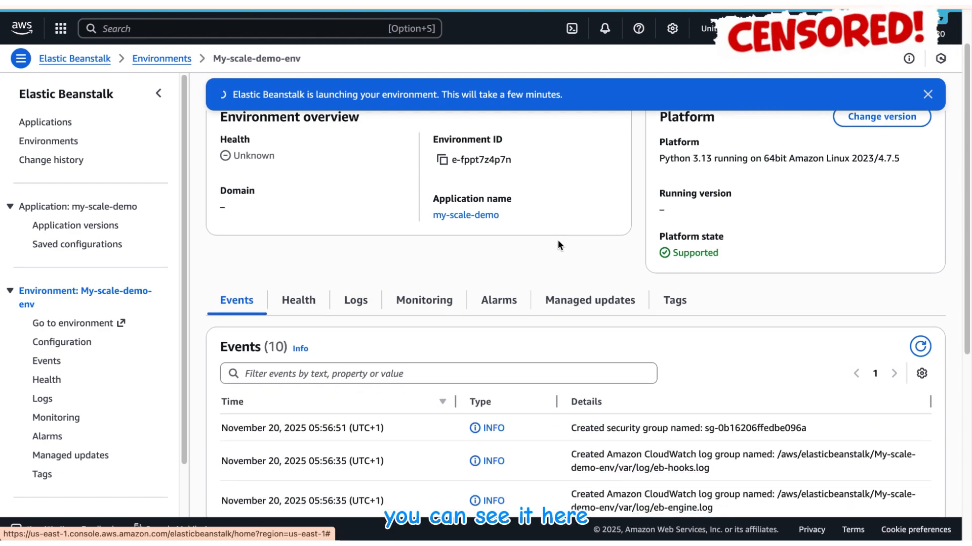